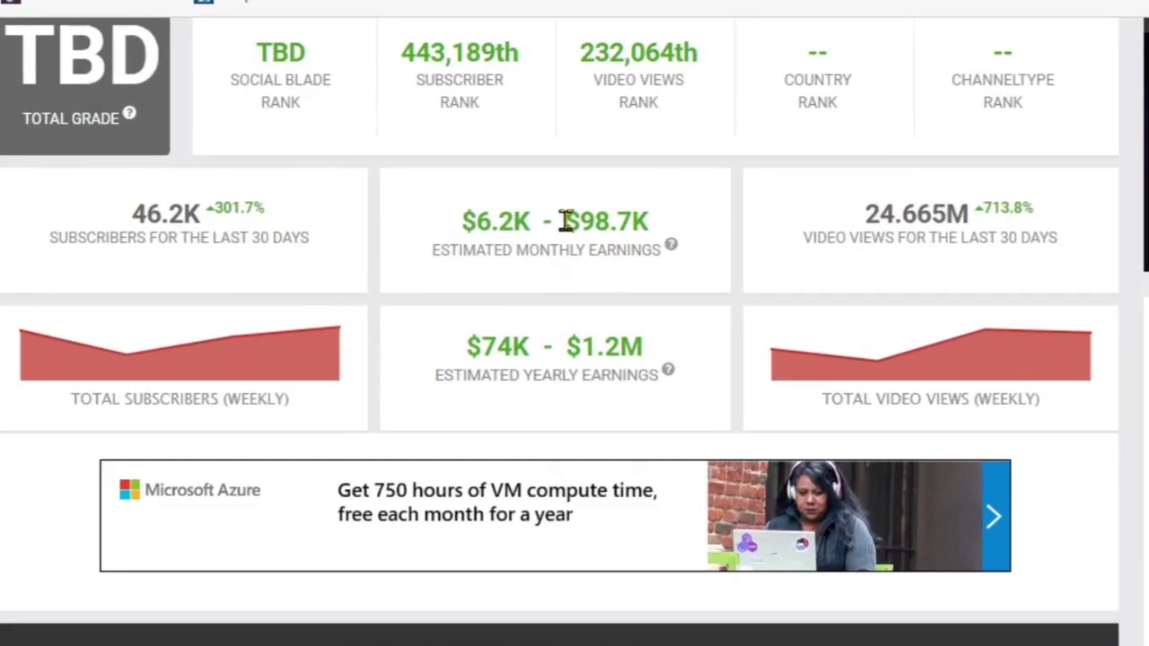
- Highlight the upper figures of the channel's estimated monthly and yearly earnings
{"action": "left_click_drag", "start_coordinate": [566, 221], "coordinate": [698, 226]}
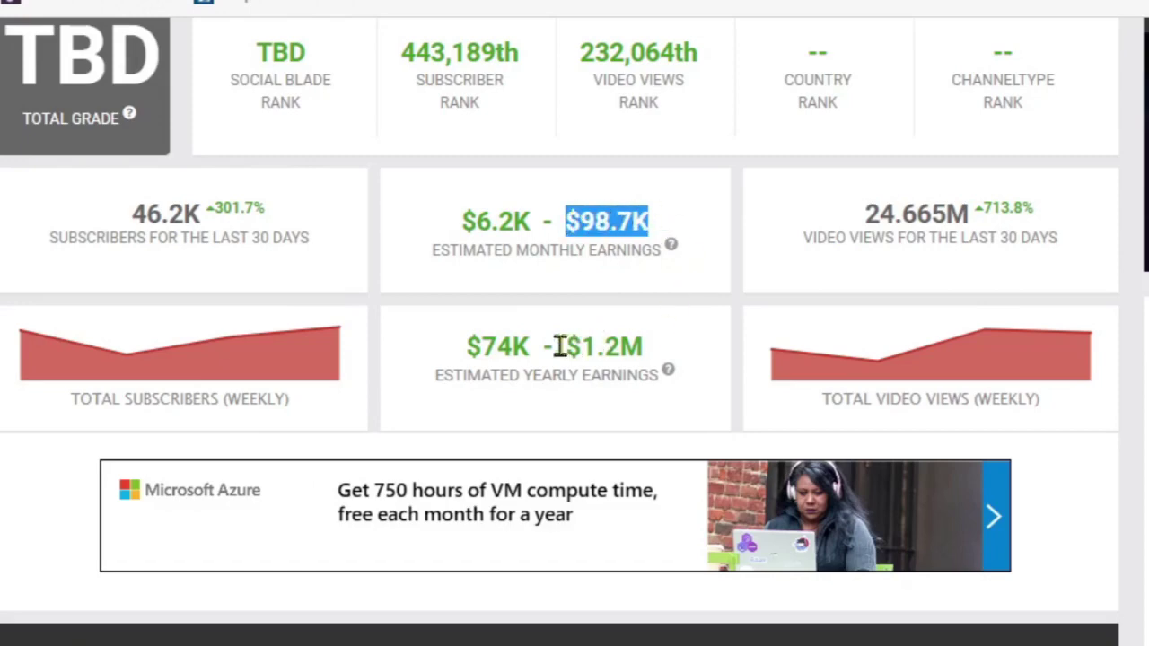
{"action": "left_click_drag", "start_coordinate": [561, 345], "coordinate": [640, 341]}
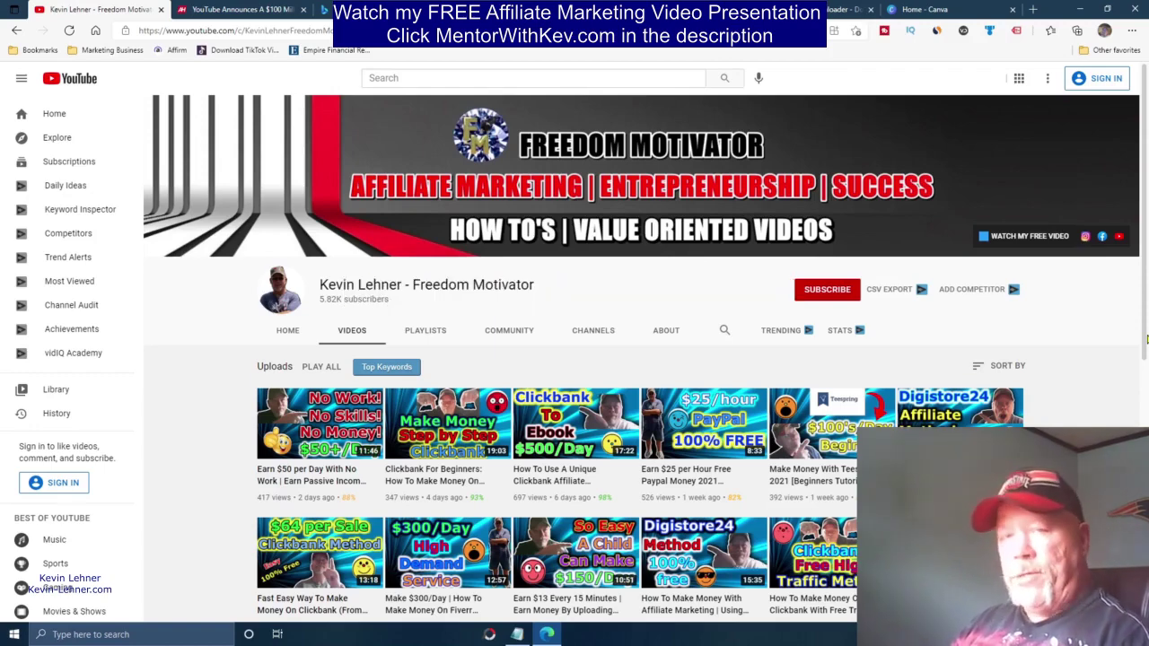
- Browse the Freedom Motivator channel's uploaded videos down to the older thumbnails and return to the channel header
{"action": "scroll", "coordinate": [1145, 338], "scroll_direction": "down", "scroll_amount": 2}
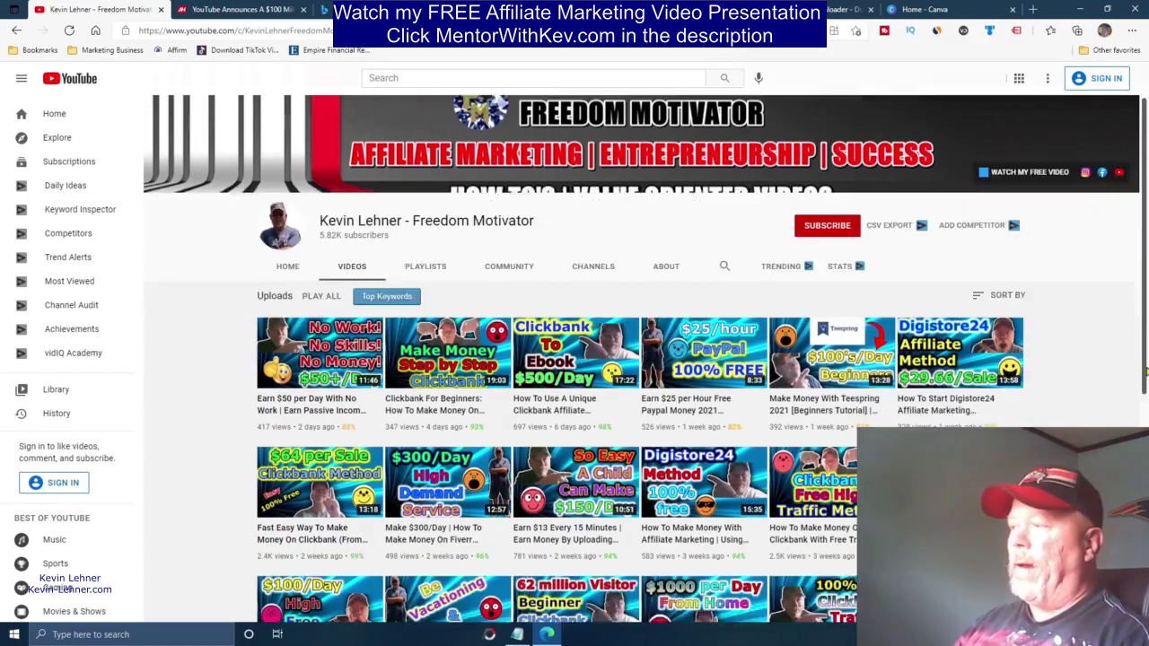
{"action": "scroll", "coordinate": [1083, 380], "scroll_direction": "down", "scroll_amount": 1}
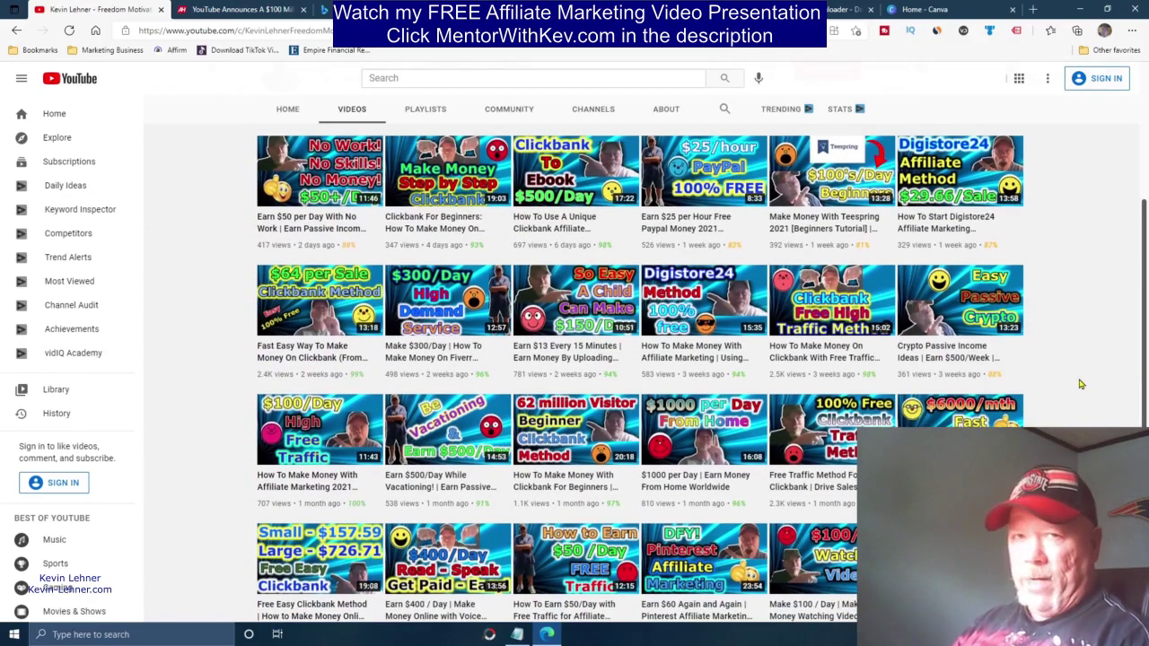
{"action": "scroll", "coordinate": [1068, 376], "scroll_direction": "down", "scroll_amount": 4}
{"action": "scroll", "coordinate": [1068, 376], "scroll_direction": "down", "scroll_amount": 7}
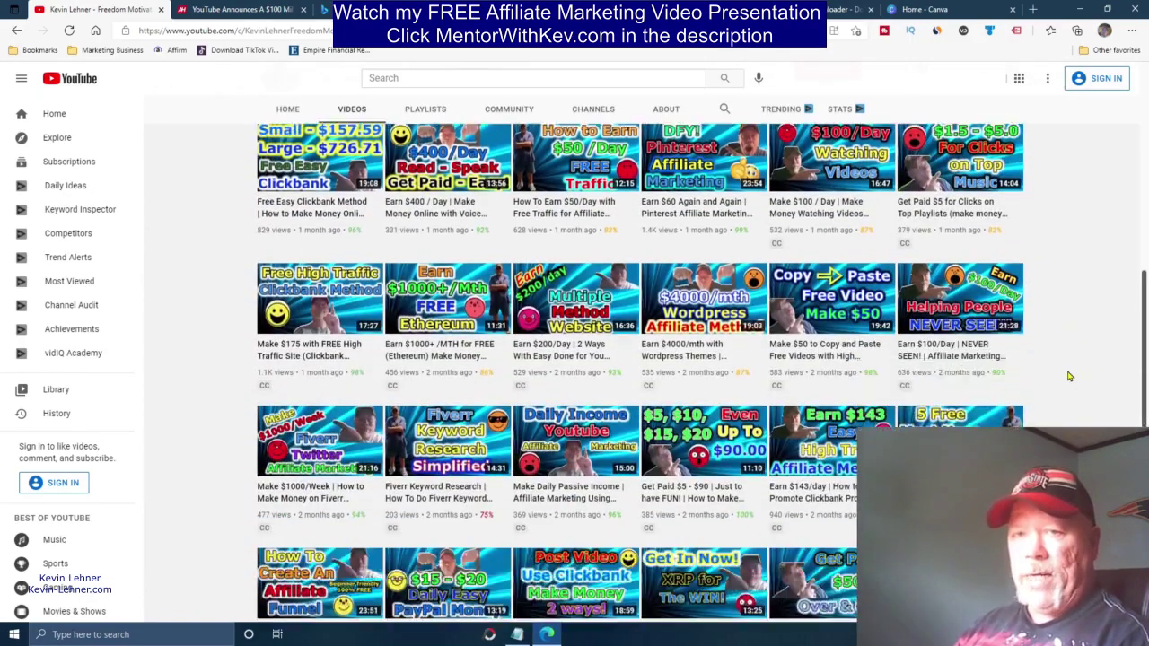
{"action": "scroll", "coordinate": [1070, 376], "scroll_direction": "down", "scroll_amount": 8}
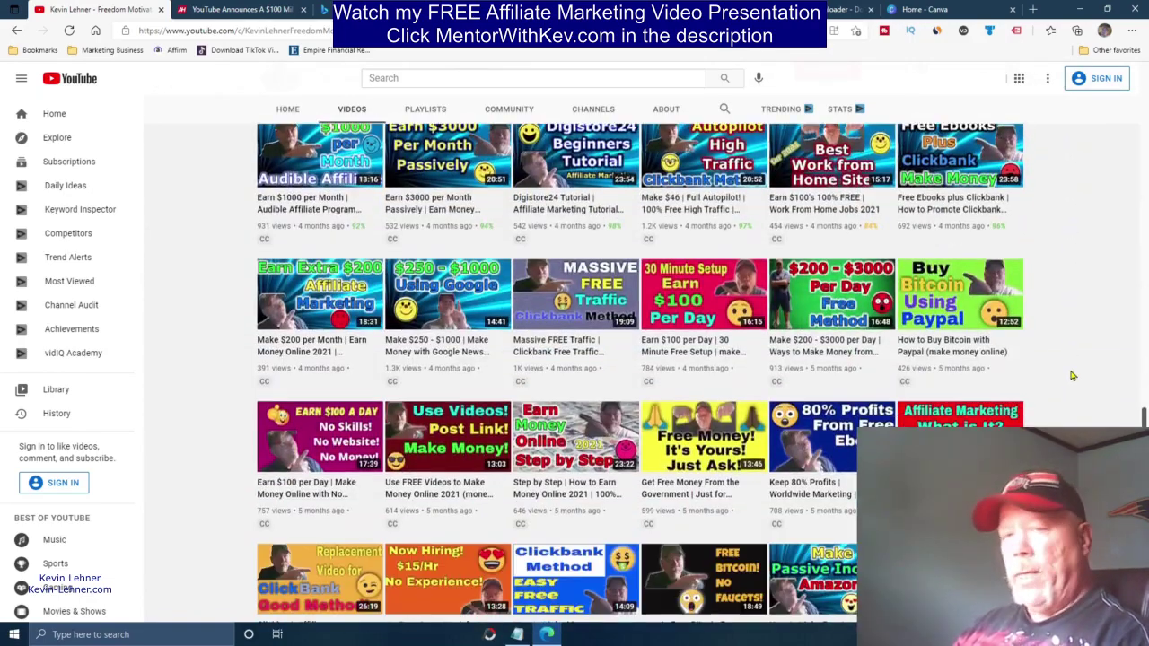
{"action": "scroll", "coordinate": [1078, 377], "scroll_direction": "up", "scroll_amount": 3}
{"action": "scroll", "coordinate": [1078, 376], "scroll_direction": "up", "scroll_amount": 15}
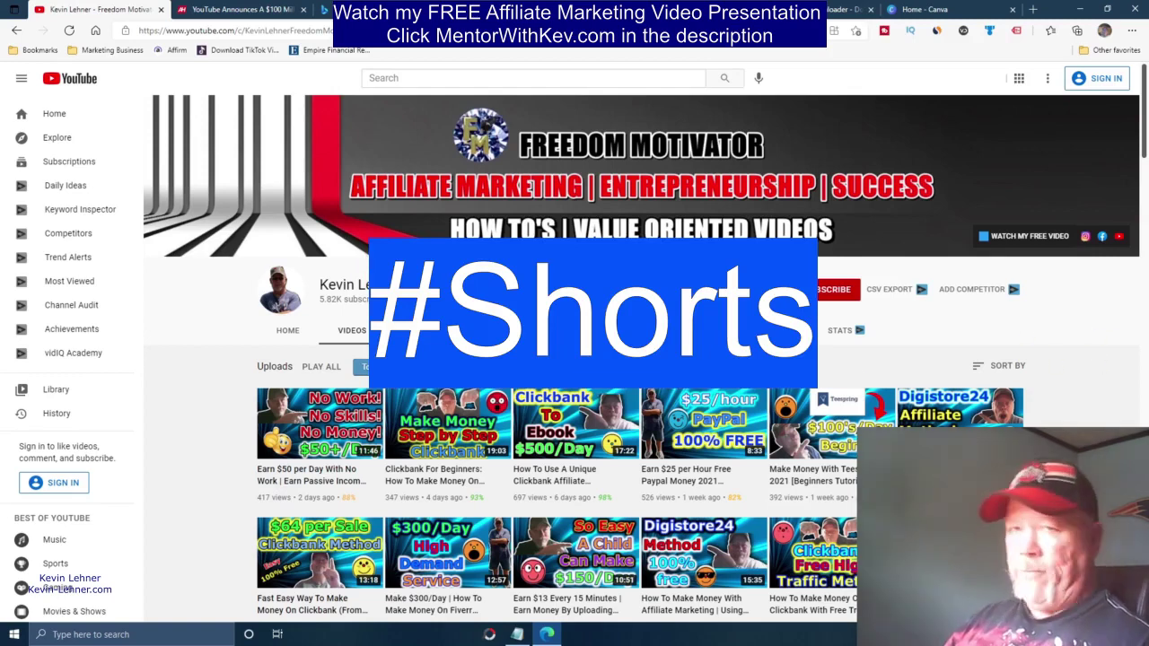
- Switch to the Android Headlines article on YouTube's Shorts fund and highlight the 2021-2022 payment period in the opening paragraph
{"action": "left_click", "coordinate": [233, 10]}
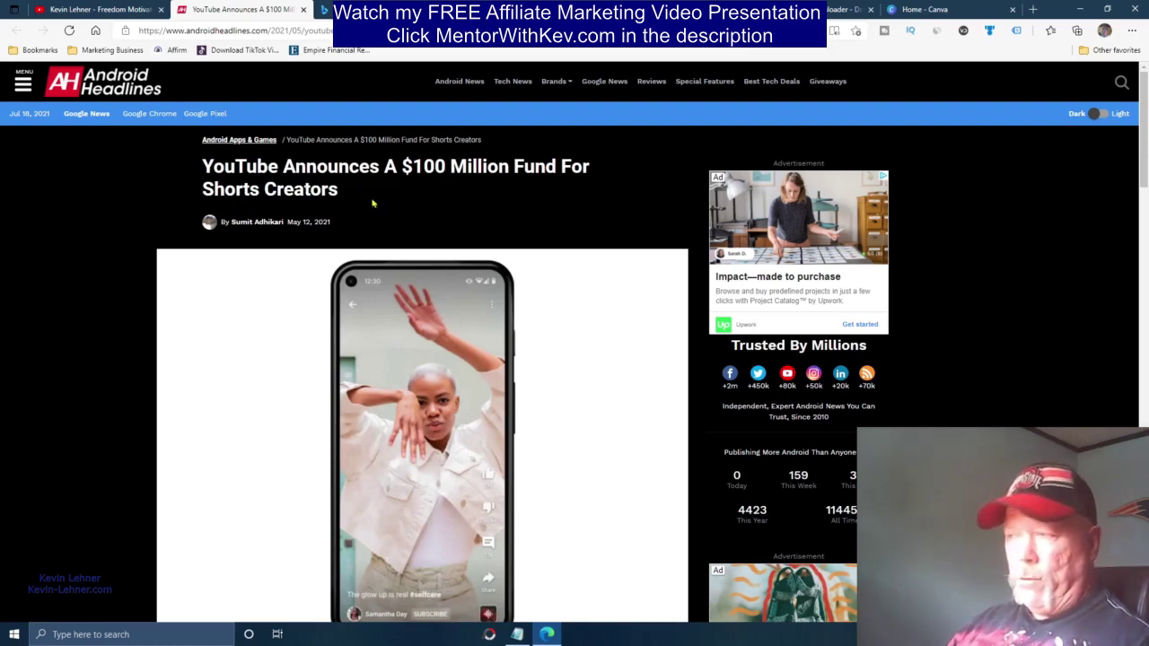
{"action": "scroll", "coordinate": [981, 318], "scroll_direction": "down", "scroll_amount": 5}
{"action": "scroll", "coordinate": [965, 410], "scroll_direction": "down", "scroll_amount": 1}
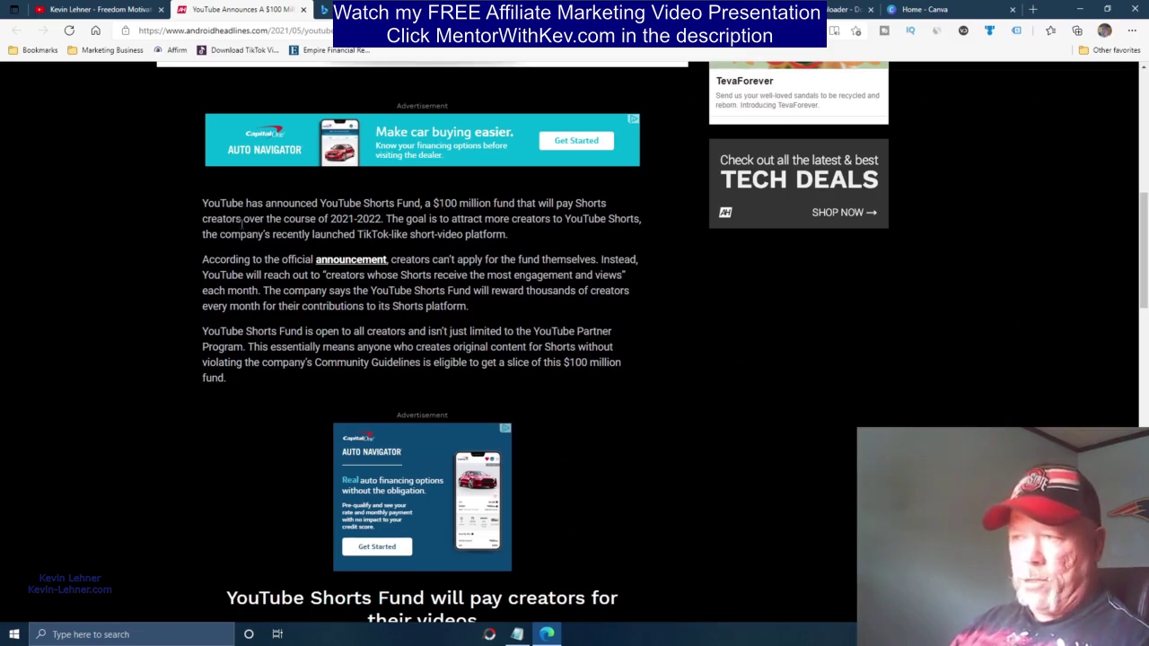
{"action": "left_click_drag", "start_coordinate": [329, 218], "coordinate": [383, 219]}
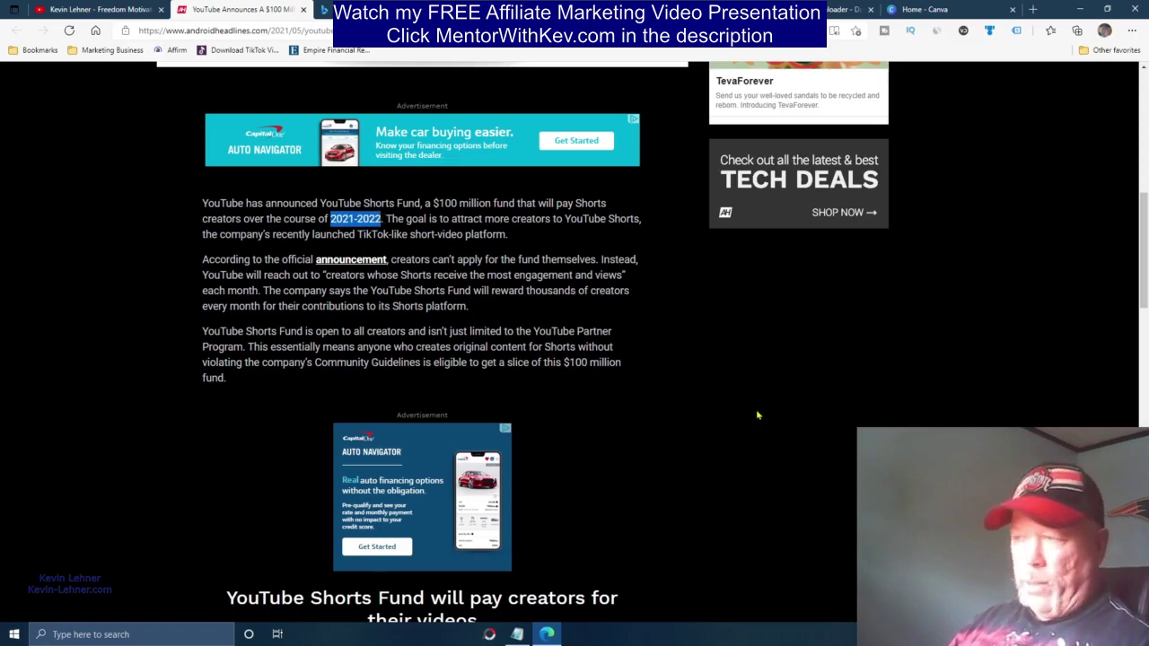
{"action": "left_click", "coordinate": [734, 413]}
- Highlight the passage about the US rollout of YouTube Shorts under the heading on paying creators for their videos
{"action": "scroll", "coordinate": [713, 408], "scroll_direction": "down", "scroll_amount": 5}
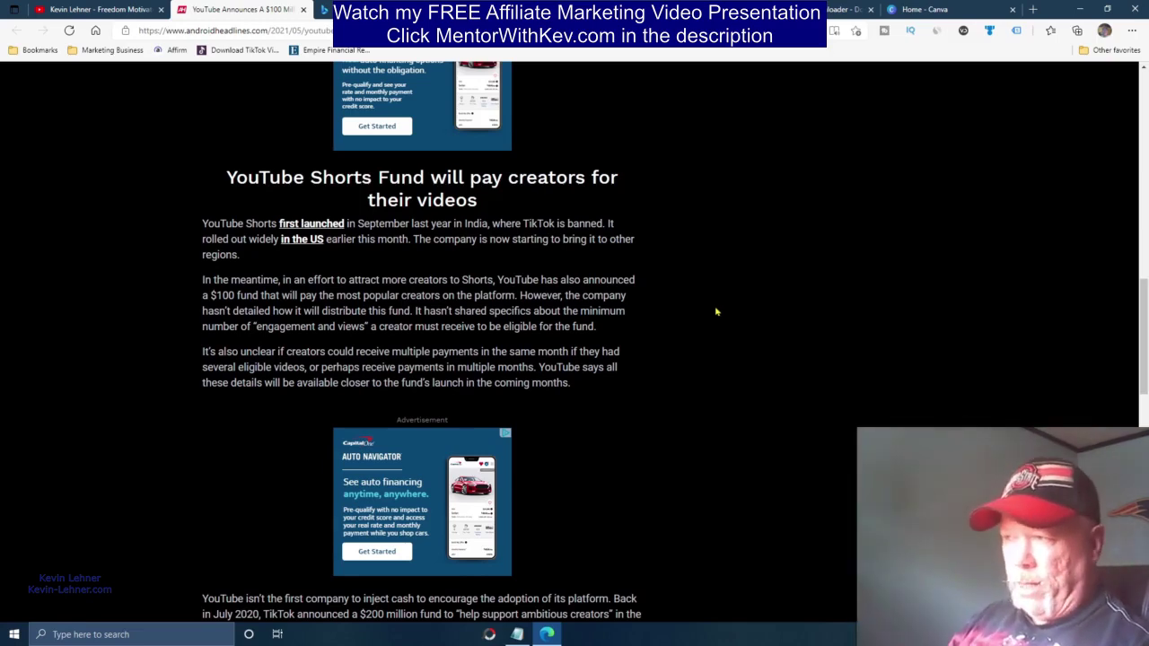
{"action": "left_click_drag", "start_coordinate": [607, 223], "coordinate": [596, 240]}
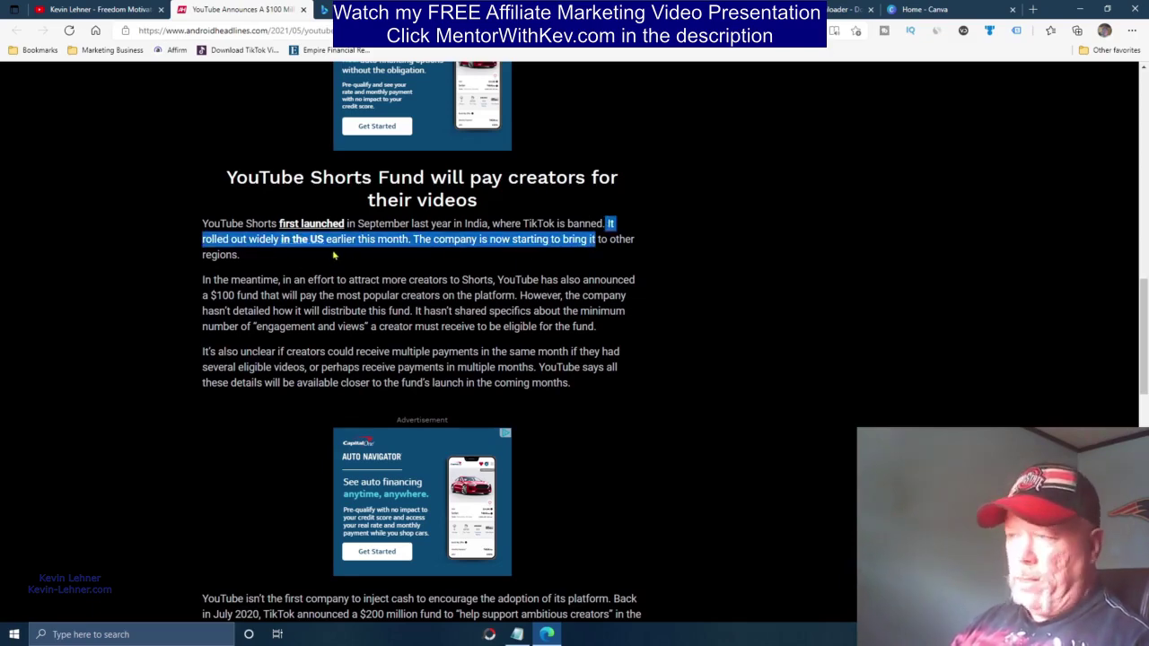
{"action": "left_click", "coordinate": [782, 359]}
- Return to the article's headline and highlight its publication date
{"action": "scroll", "coordinate": [700, 336], "scroll_direction": "up", "scroll_amount": 10}
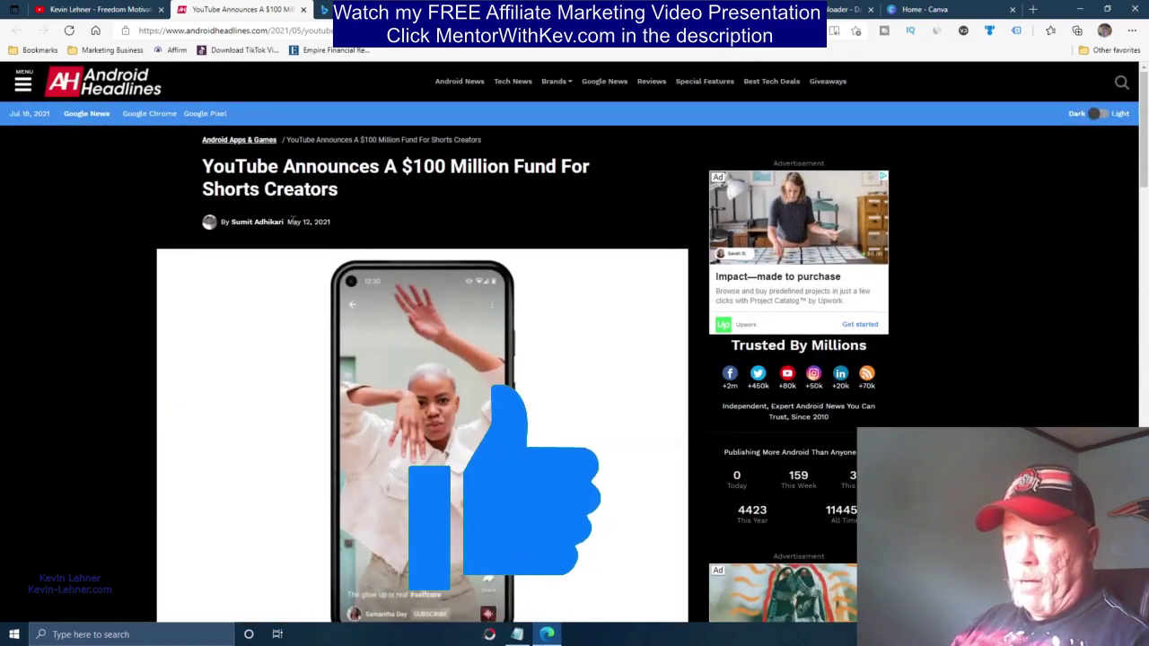
{"action": "left_click_drag", "start_coordinate": [288, 222], "coordinate": [335, 223]}
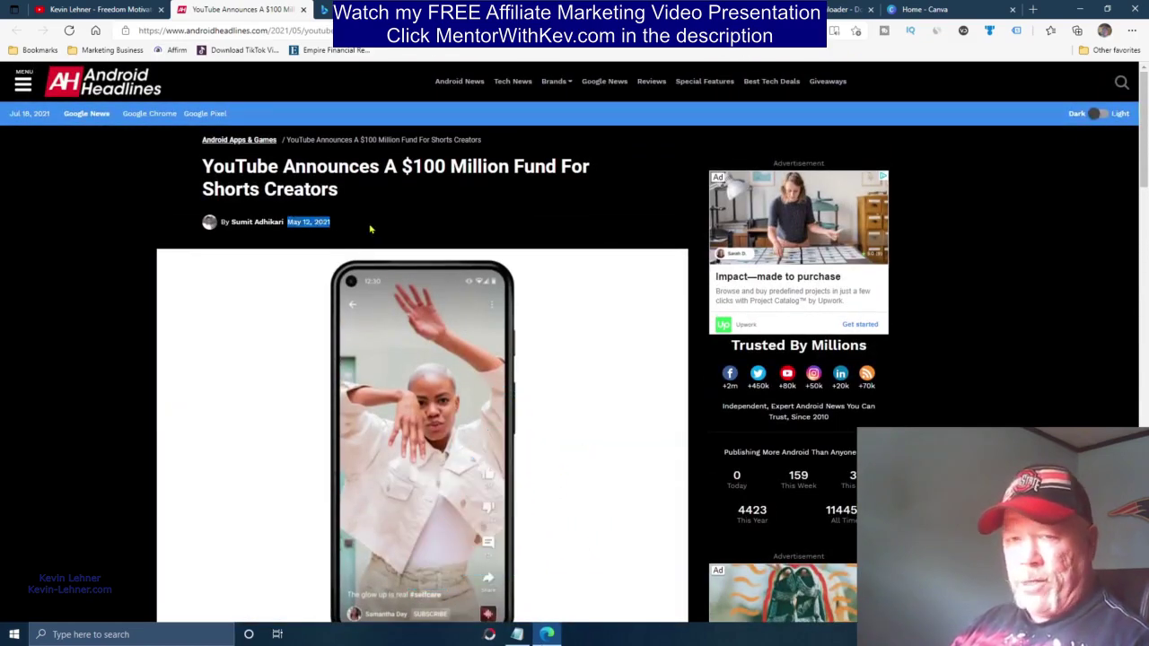
{"action": "left_click", "coordinate": [420, 217]}
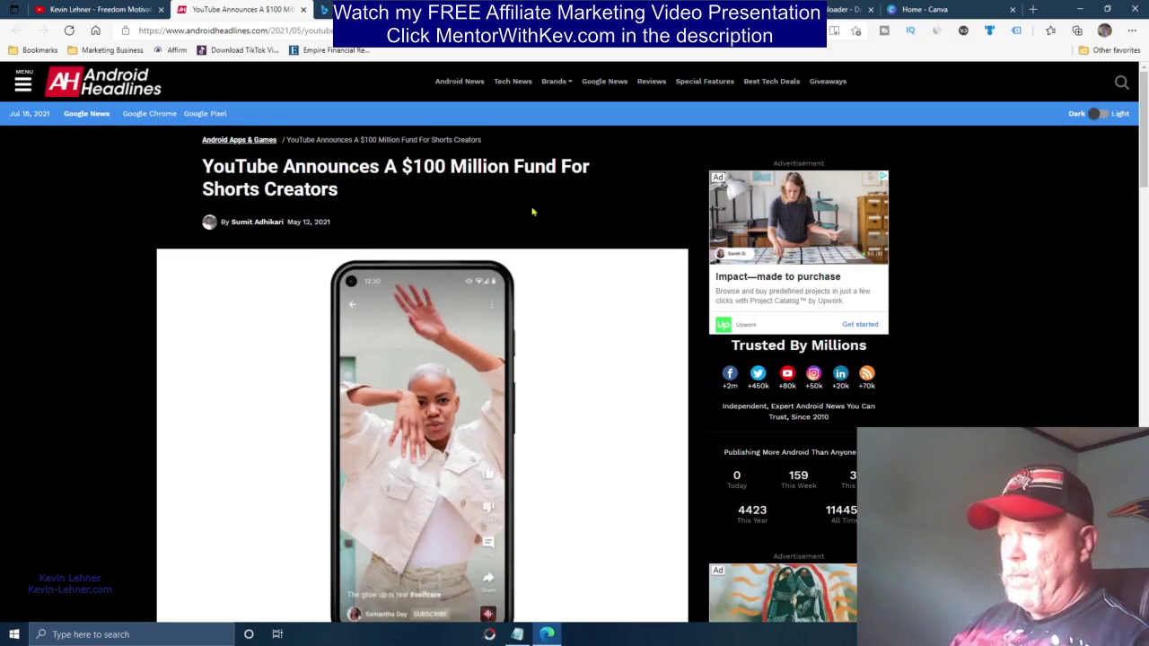
- Switch to the Bing results for "youtube monetization requirements" and view the featured requirements list
{"action": "scroll", "coordinate": [1048, 397], "scroll_direction": "down", "scroll_amount": 1}
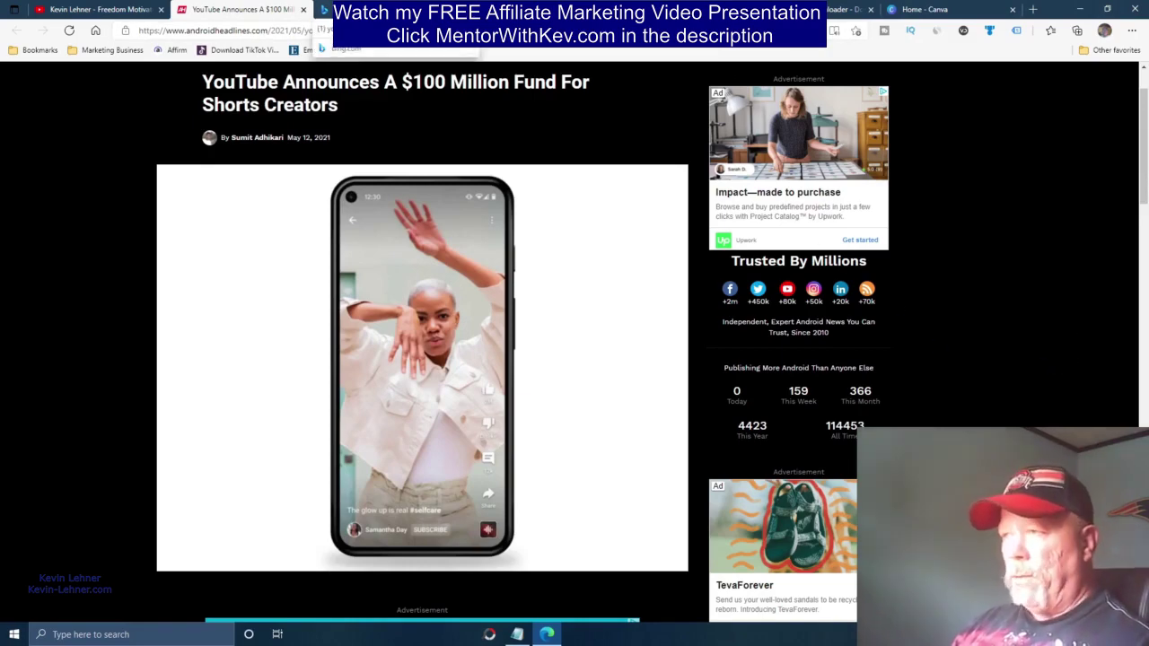
{"action": "left_click", "coordinate": [350, 11]}
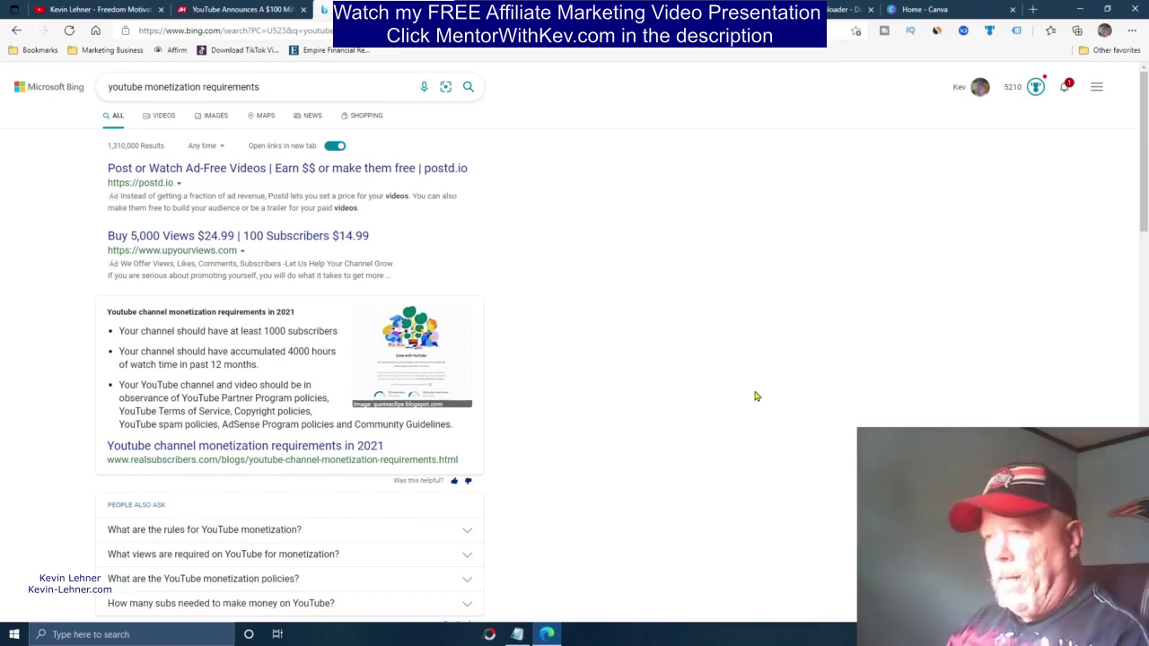
{"action": "scroll", "coordinate": [688, 381], "scroll_direction": "down", "scroll_amount": 1}
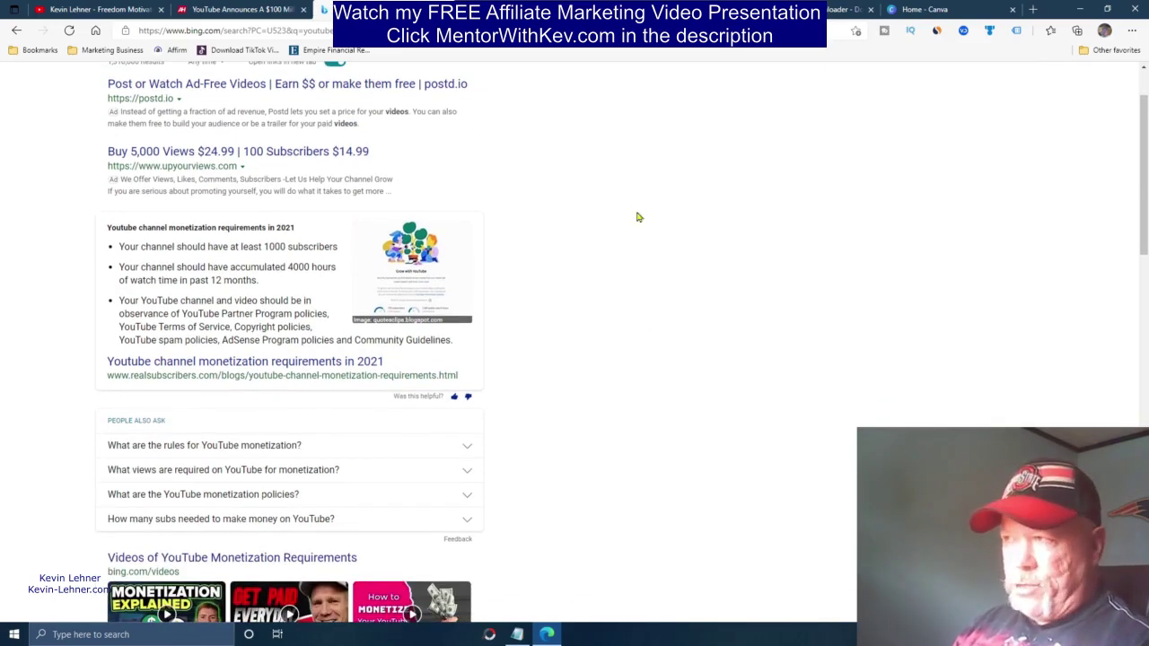
- Switch to the channel's Social Blade statistics and highlight the full estimated monthly and yearly earnings ranges
{"action": "left_click", "coordinate": [666, 10]}
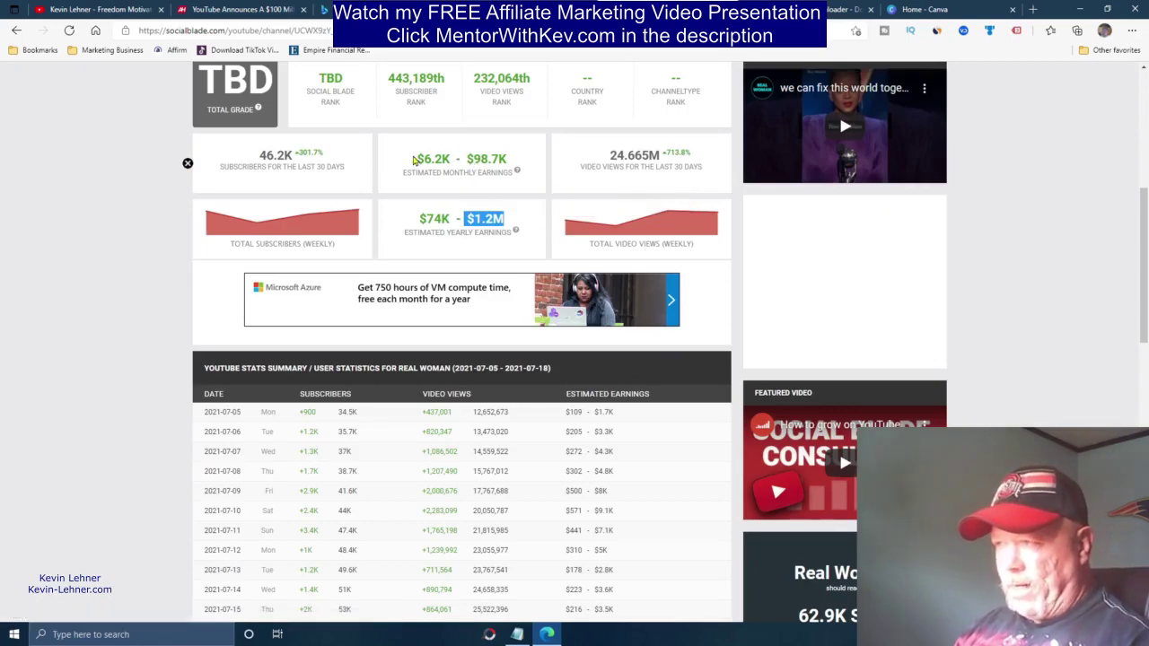
{"action": "left_click_drag", "start_coordinate": [414, 158], "coordinate": [517, 155]}
{"action": "left_click", "coordinate": [528, 159]}
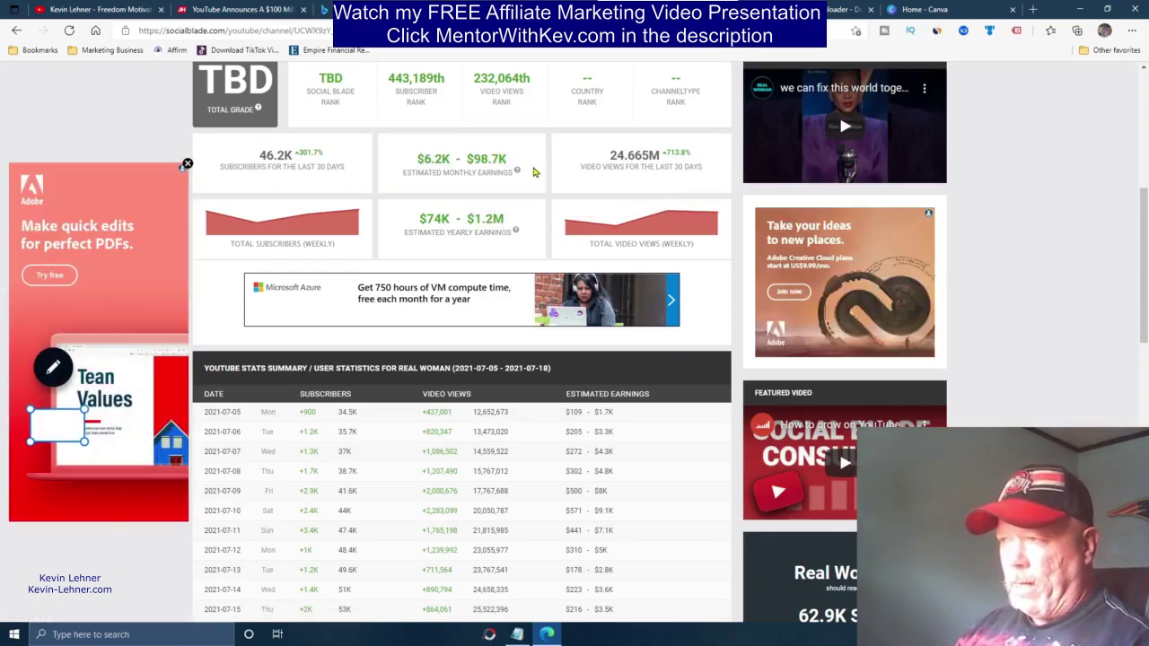
{"action": "left_click_drag", "start_coordinate": [417, 219], "coordinate": [526, 215]}
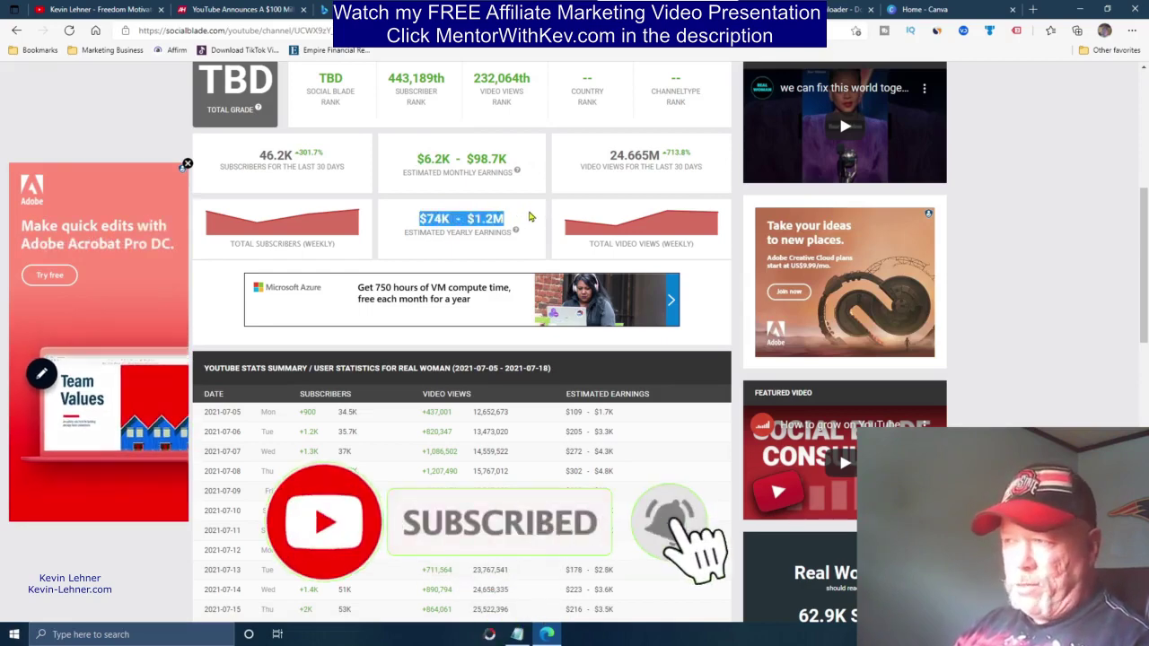
{"action": "left_click", "coordinate": [364, 105]}
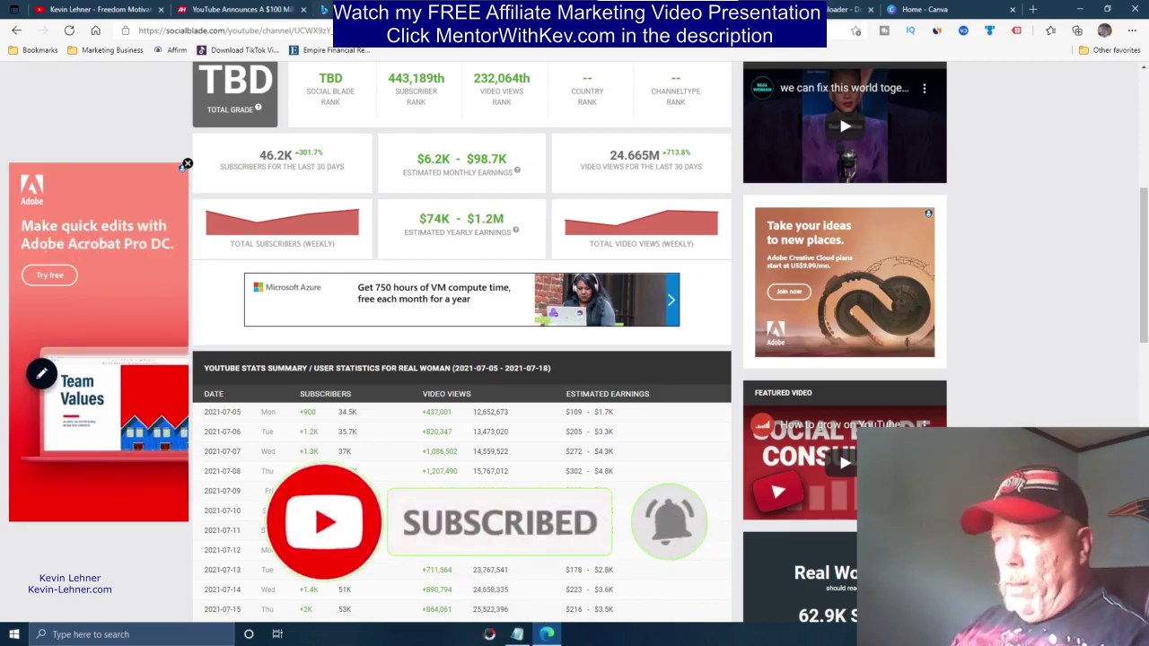
- Return to the Bing results and highlight the heading "Youtube channel monetization requirements in 2021" in the featured answer
{"action": "key", "text": "alt+Left"}
{"action": "scroll", "coordinate": [538, 280], "scroll_direction": "up", "scroll_amount": 1}
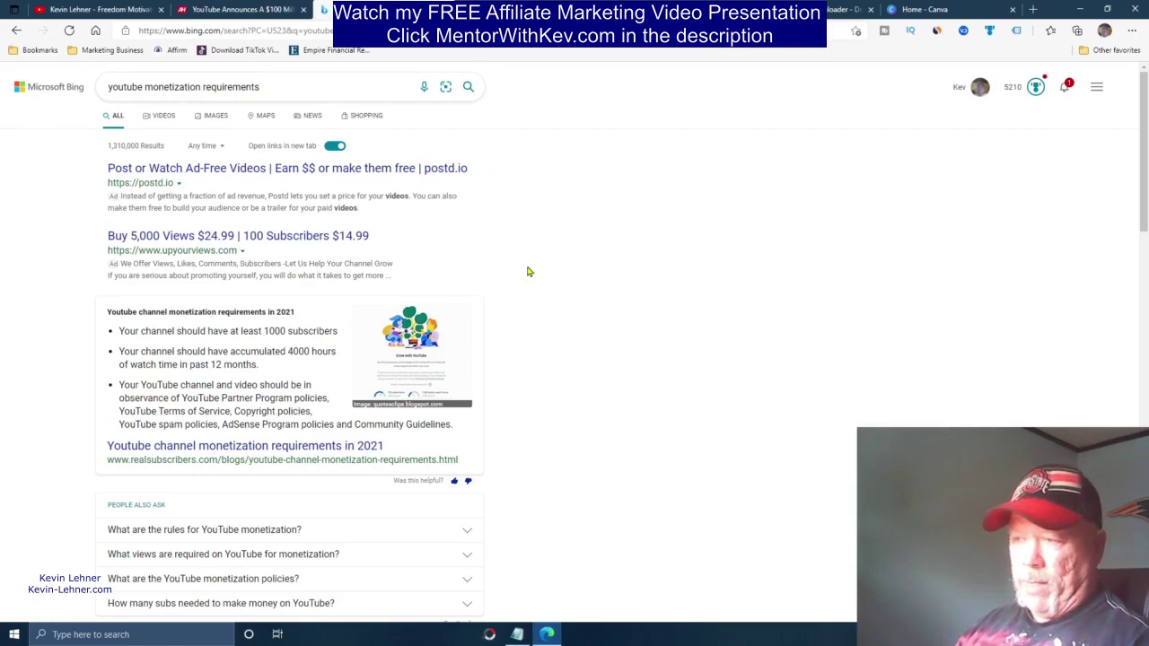
{"action": "scroll", "coordinate": [528, 270], "scroll_direction": "down", "scroll_amount": 2}
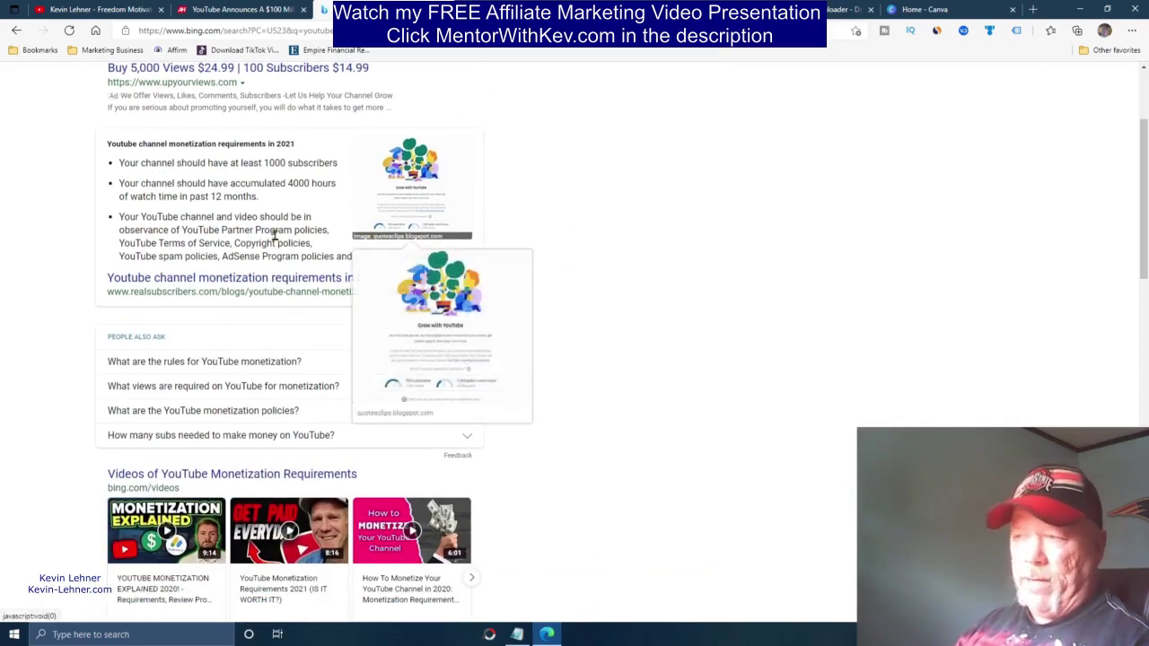
{"action": "left_click_drag", "start_coordinate": [104, 143], "coordinate": [325, 145]}
{"action": "left_click", "coordinate": [342, 142]}
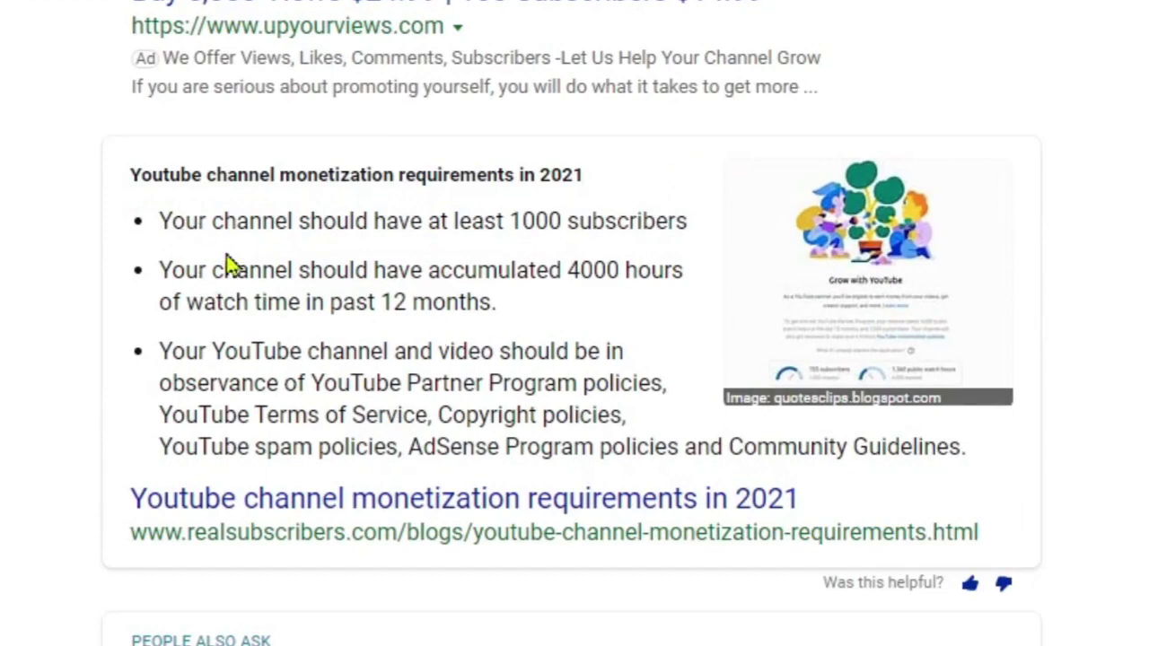
- Highlight the 1000-subscriber and 4000-hour watch time requirements in the featured answer
{"action": "left_click_drag", "start_coordinate": [452, 221], "coordinate": [694, 230]}
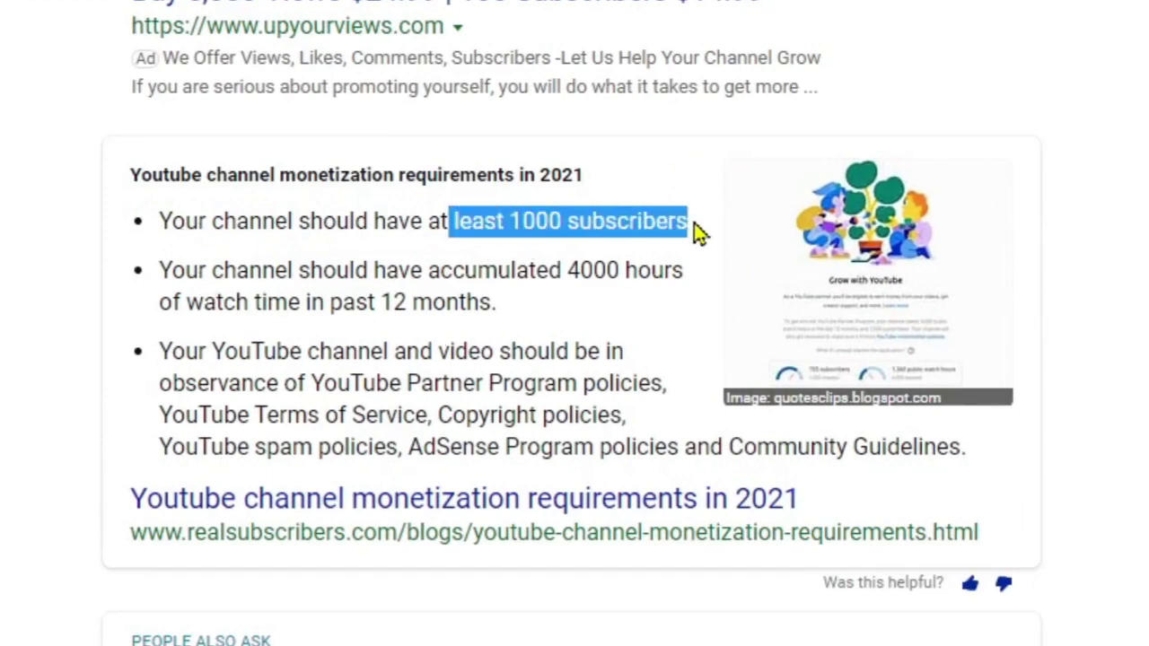
{"action": "left_click", "coordinate": [410, 336]}
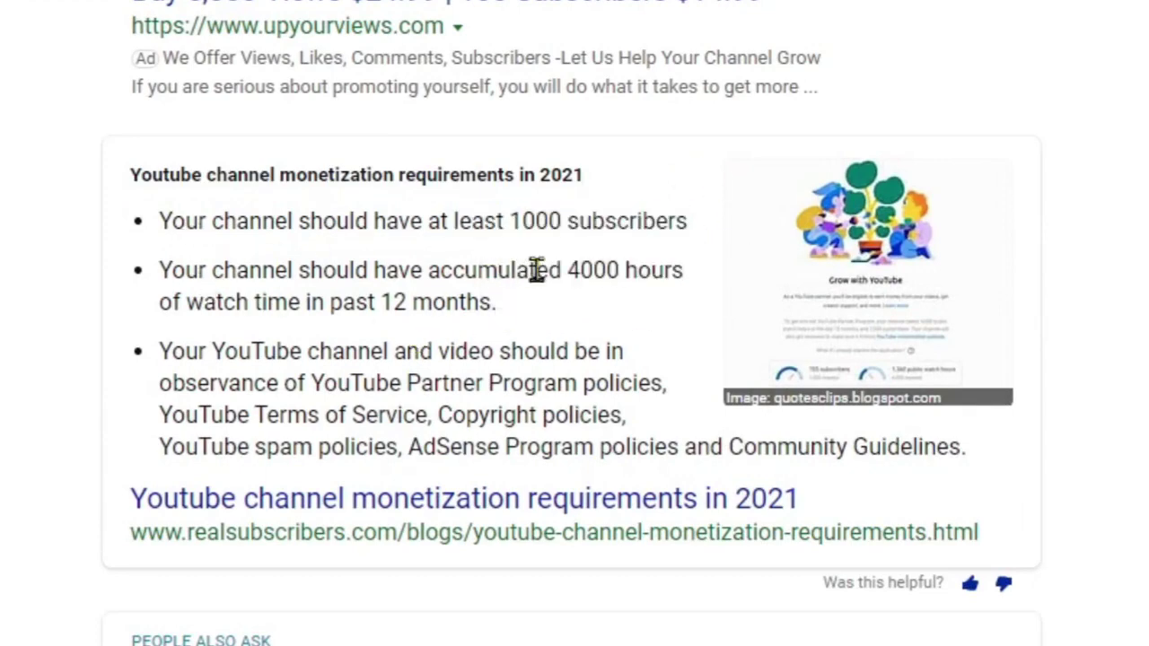
{"action": "left_click_drag", "start_coordinate": [536, 270], "coordinate": [260, 305]}
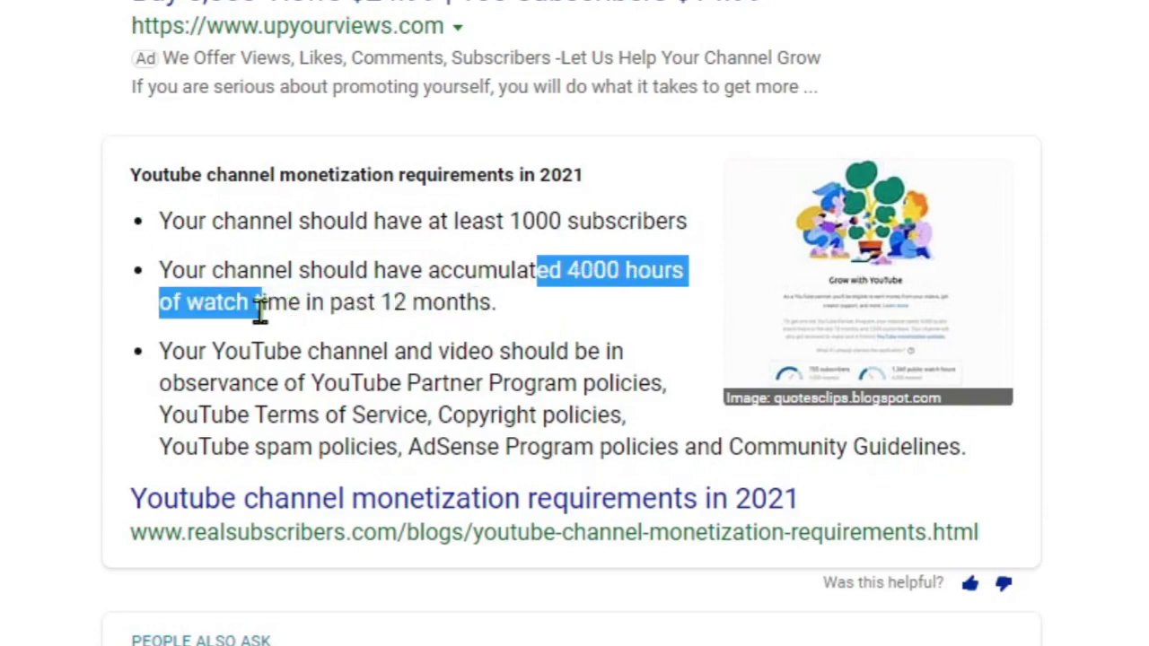
{"action": "left_click", "coordinate": [797, 274]}
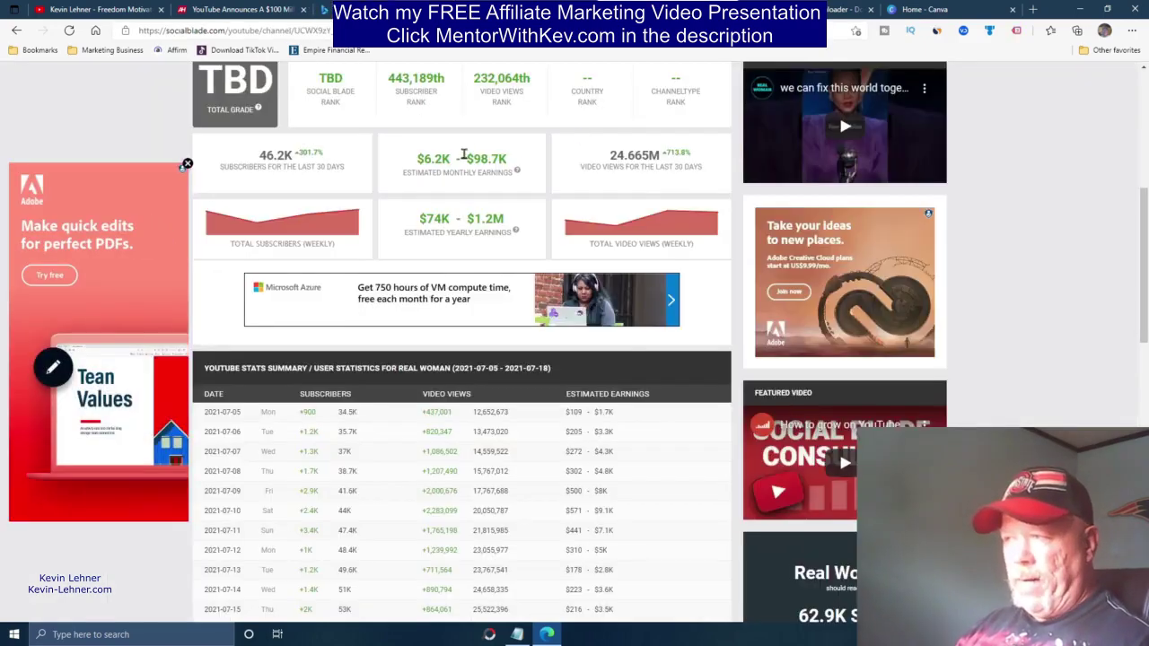
- Highlight the upper monthly and yearly earnings estimates in the channel's Social Blade statistics again
{"action": "left_click_drag", "start_coordinate": [462, 159], "coordinate": [517, 159]}
{"action": "left_click_drag", "start_coordinate": [460, 218], "coordinate": [514, 209]}
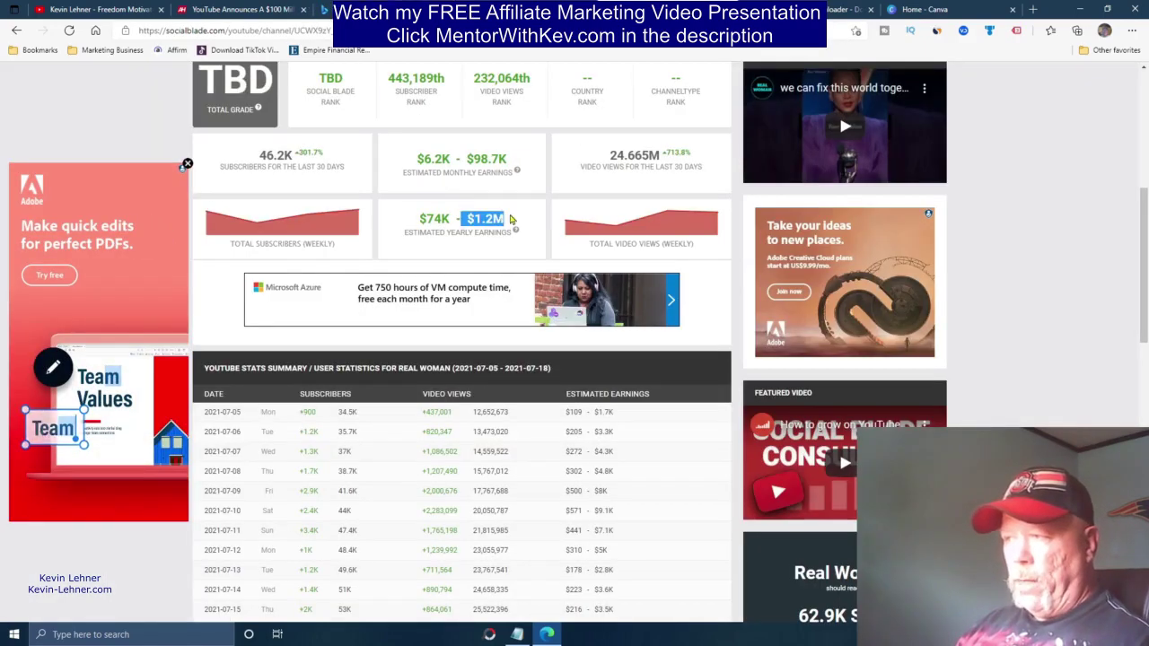
{"action": "left_click", "coordinate": [514, 209]}
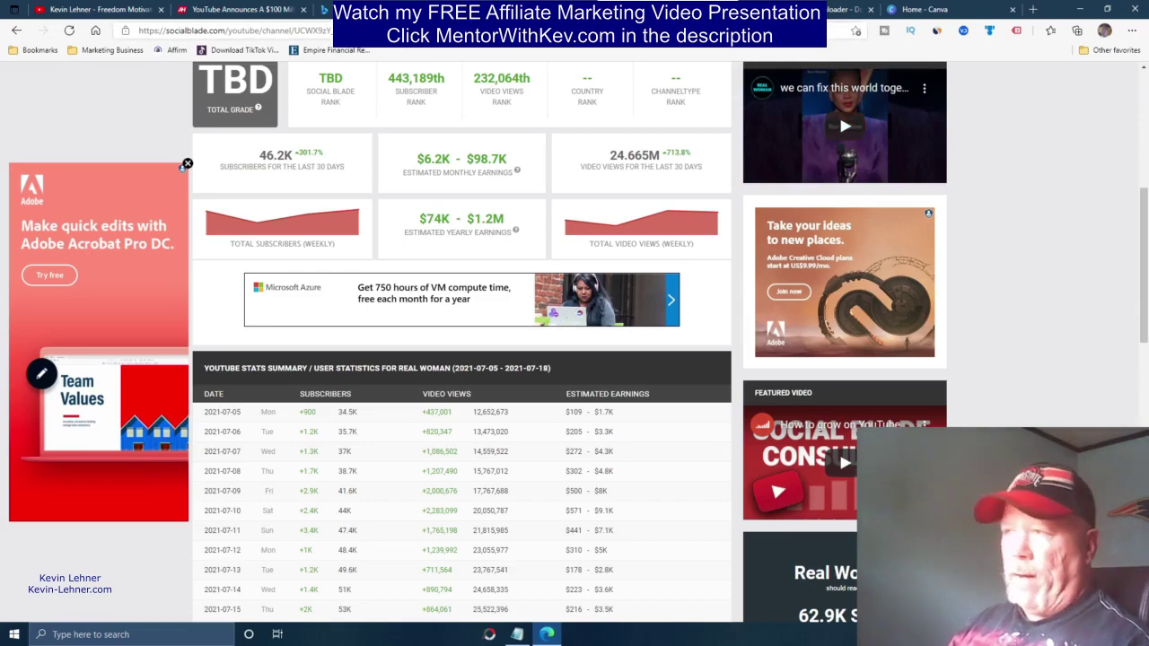
- Go back to the Bing monetization results and highlight "1000 subscribers" in the first requirement
{"action": "left_click", "coordinate": [359, 10]}
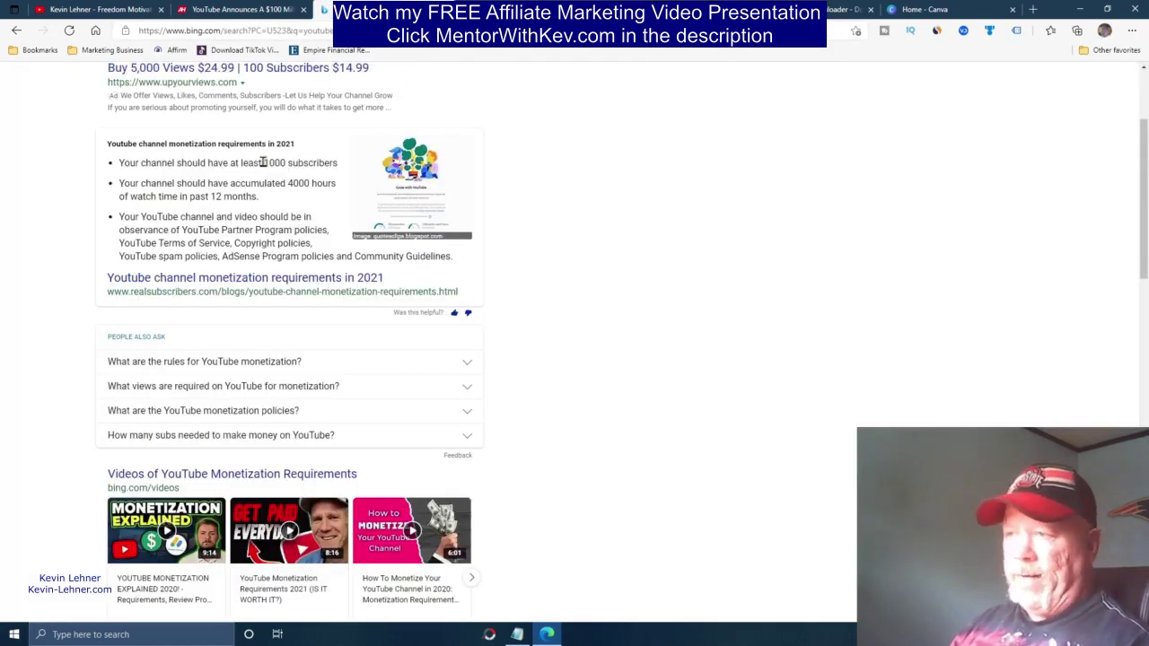
{"action": "left_click_drag", "start_coordinate": [265, 163], "coordinate": [346, 162]}
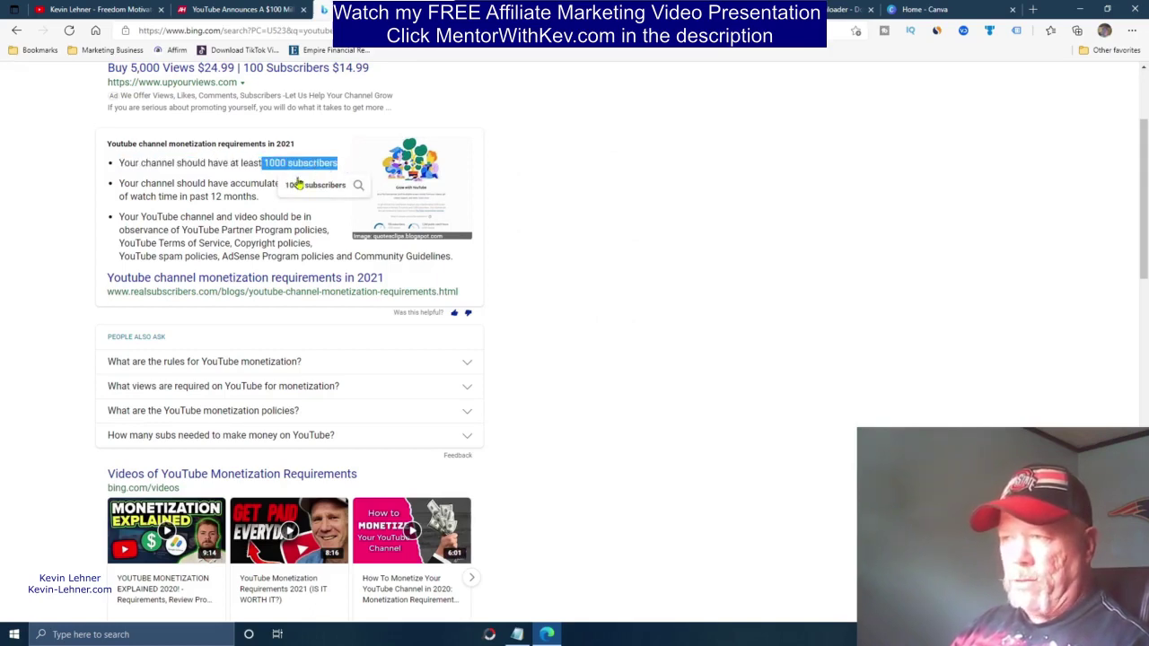
{"action": "left_click", "coordinate": [807, 285]}
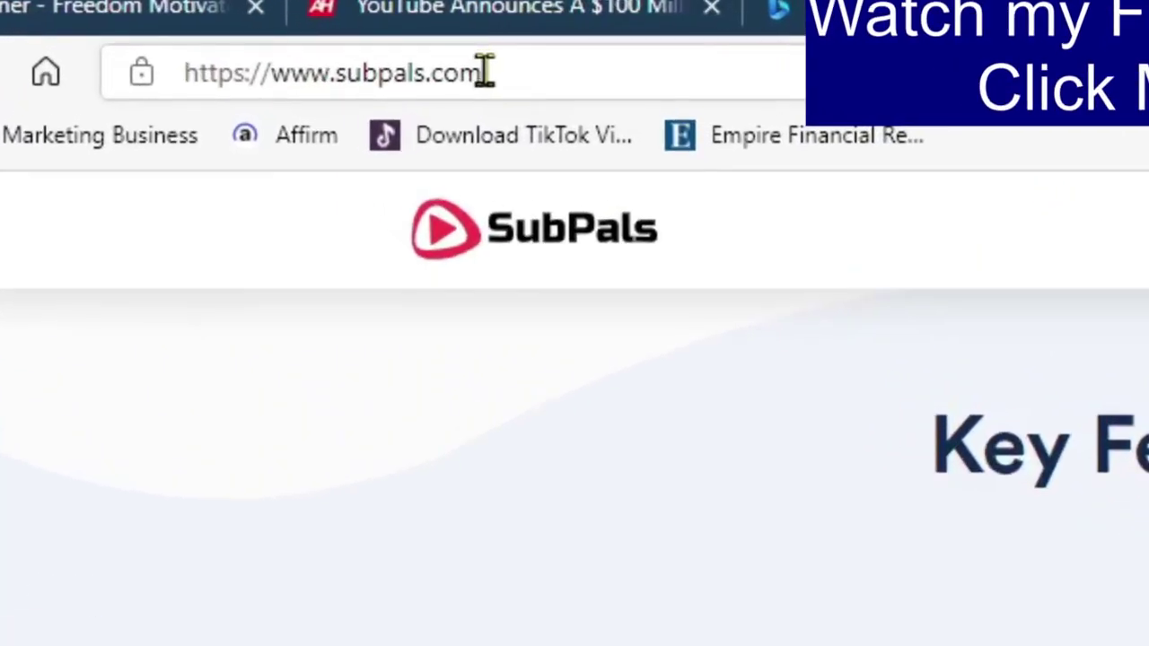
- Highlight the subpals.com domain in the address of the SubPals website
{"action": "left_click_drag", "start_coordinate": [485, 72], "coordinate": [326, 72]}
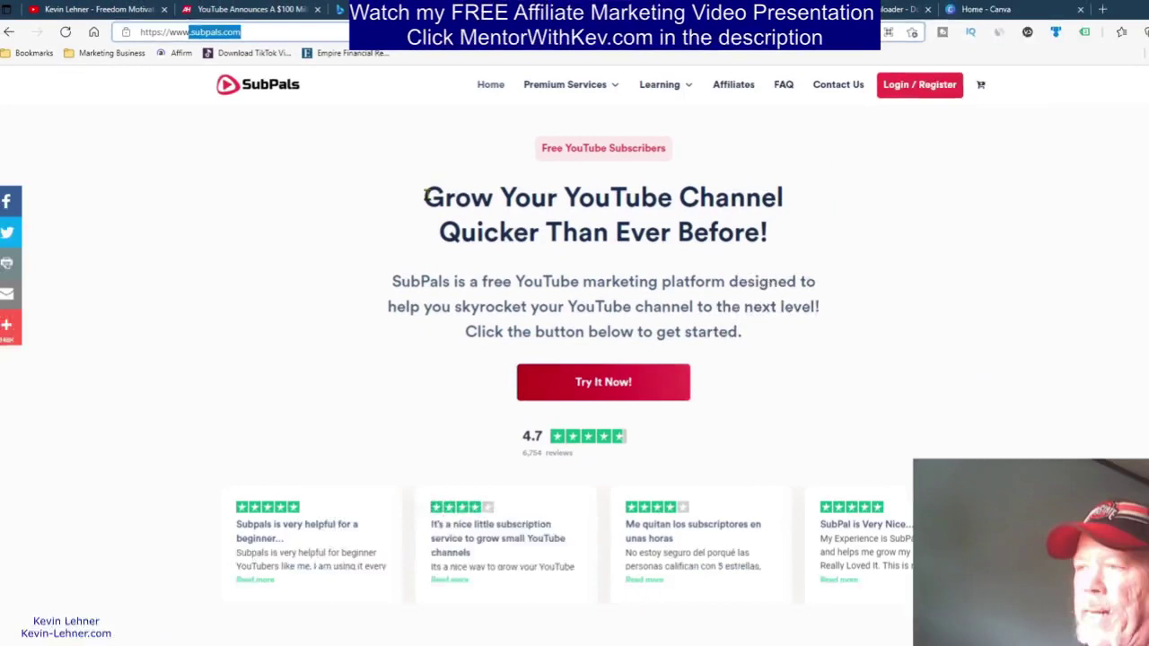
- Highlight the sentence on the SubPals home page describing it as a free YouTube marketing platform
{"action": "left_click", "coordinate": [179, 143]}
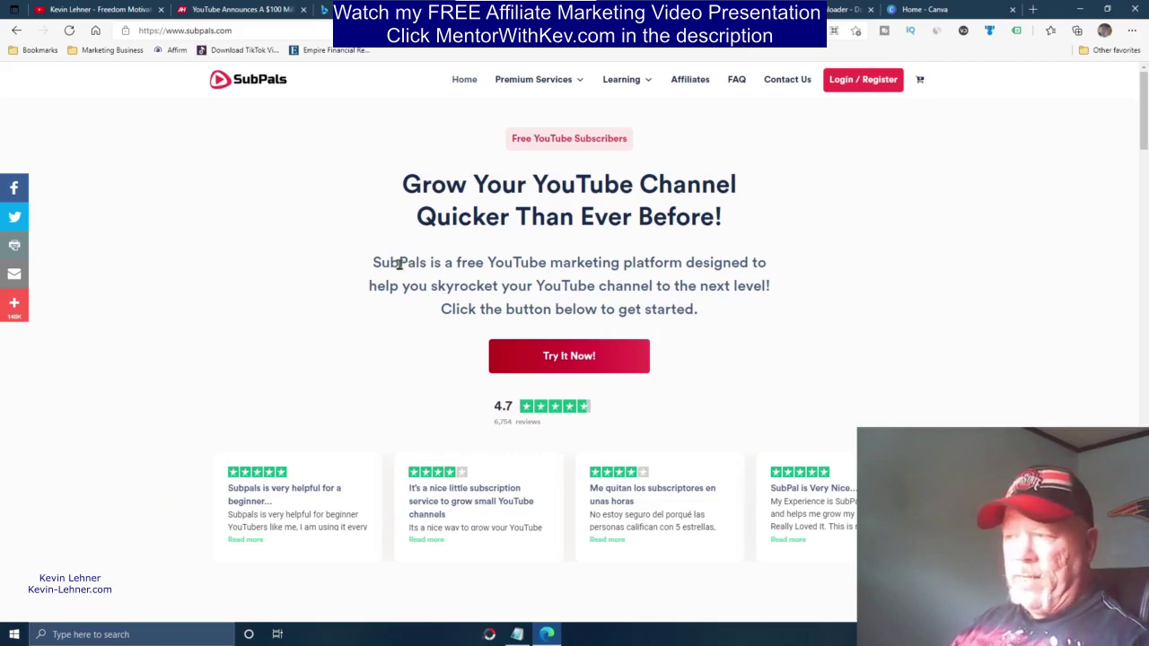
{"action": "left_click_drag", "start_coordinate": [399, 263], "coordinate": [810, 297]}
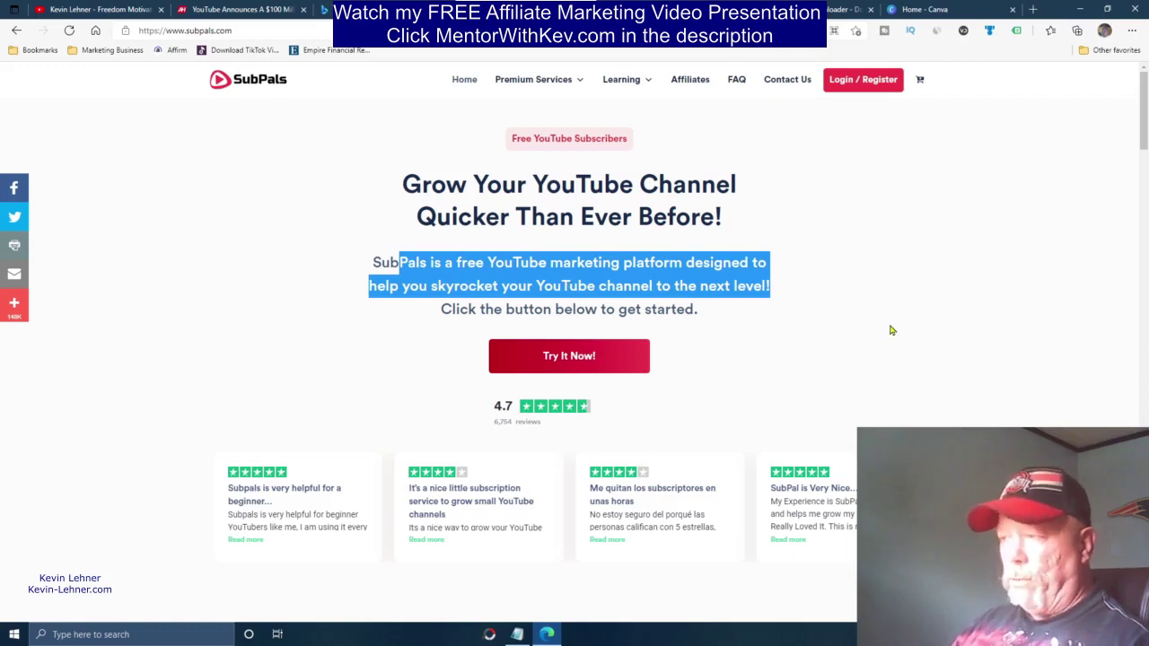
{"action": "left_click", "coordinate": [929, 330]}
- Highlight the start of the "Key Features" heading and the whole "Free to Use" feature description on the SubPals page
{"action": "scroll", "coordinate": [1011, 308], "scroll_direction": "down", "scroll_amount": 2}
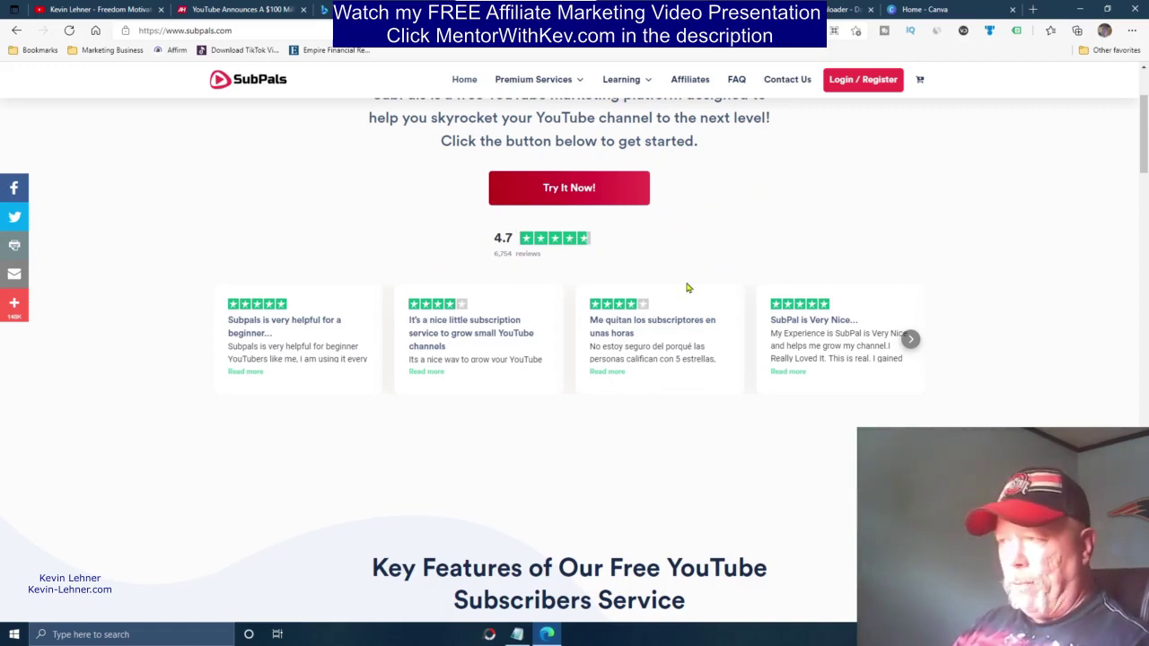
{"action": "scroll", "coordinate": [938, 309], "scroll_direction": "down", "scroll_amount": 5}
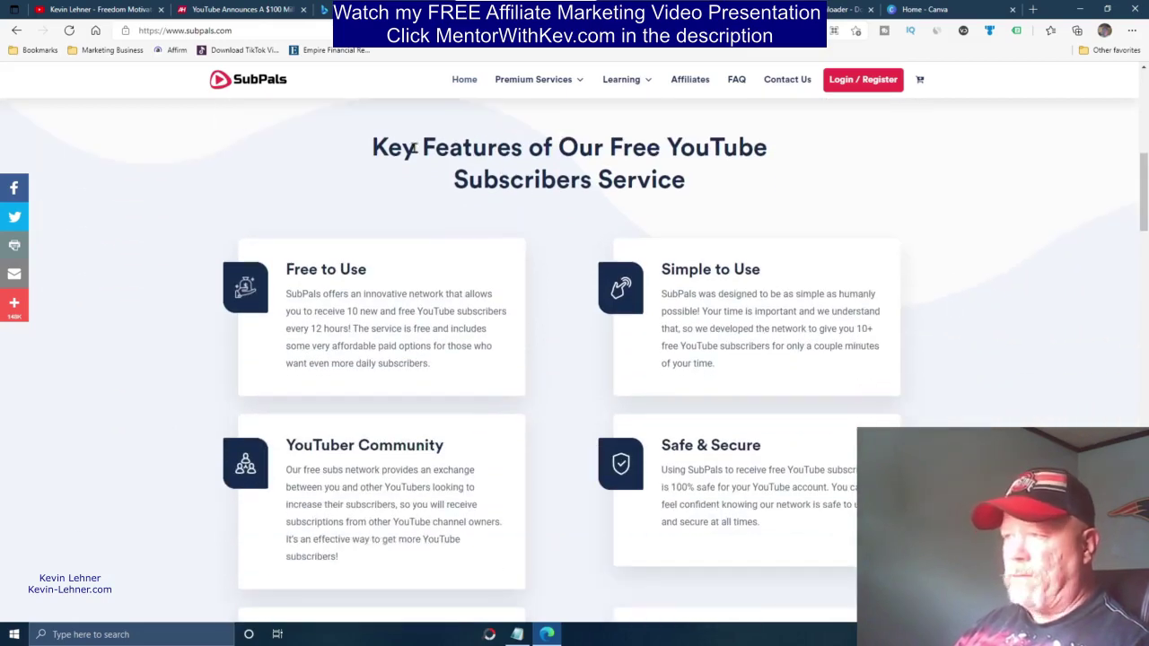
{"action": "left_click_drag", "start_coordinate": [372, 145], "coordinate": [543, 148]}
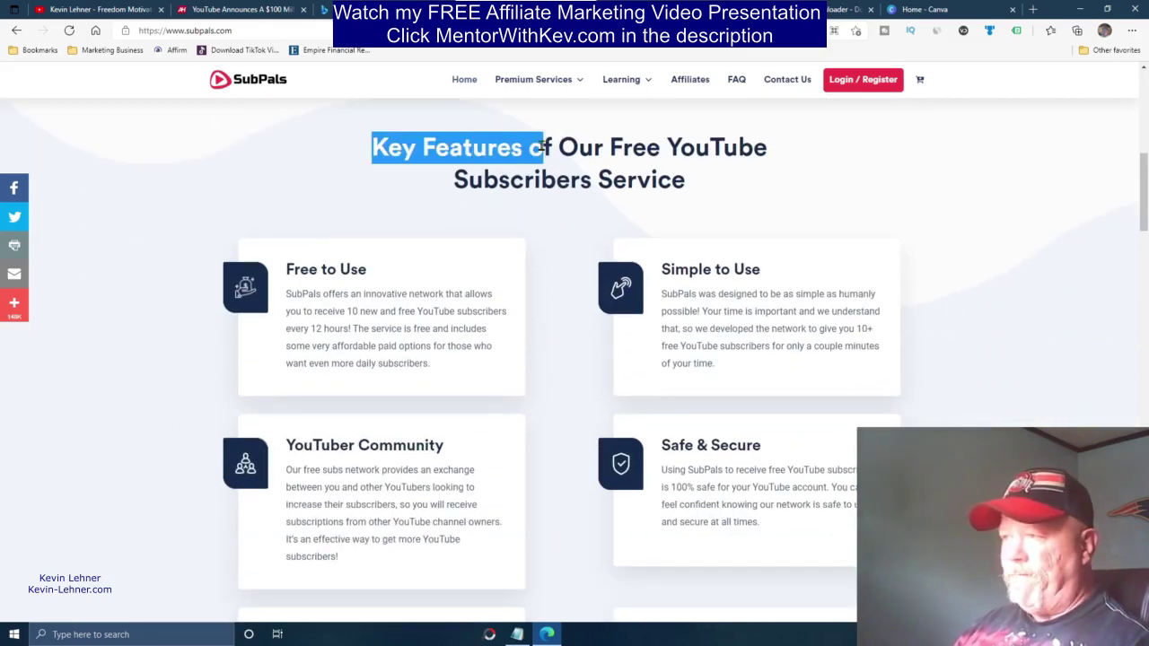
{"action": "left_click", "coordinate": [568, 242]}
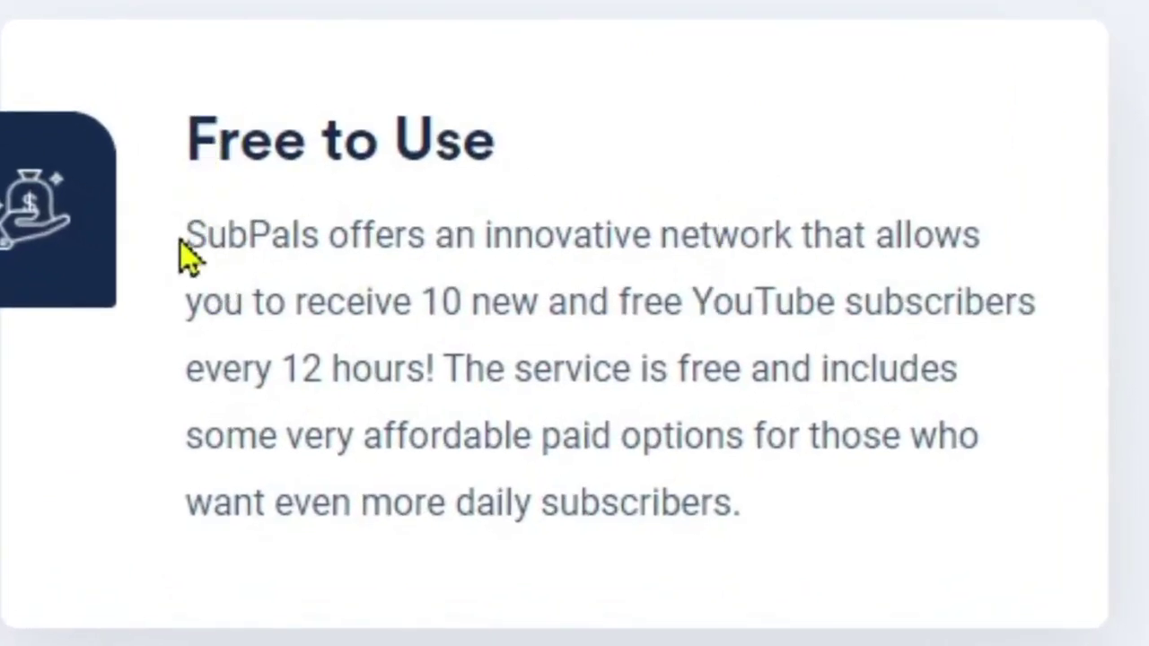
{"action": "left_click_drag", "start_coordinate": [175, 153], "coordinate": [762, 494]}
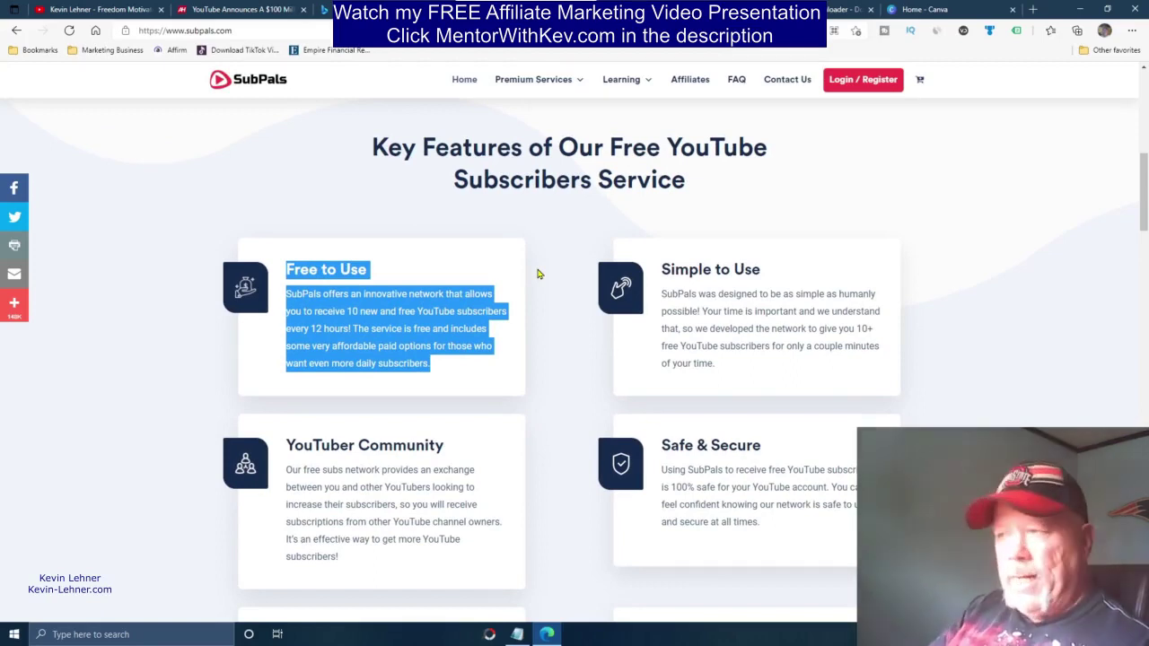
{"action": "left_click", "coordinate": [962, 240]}
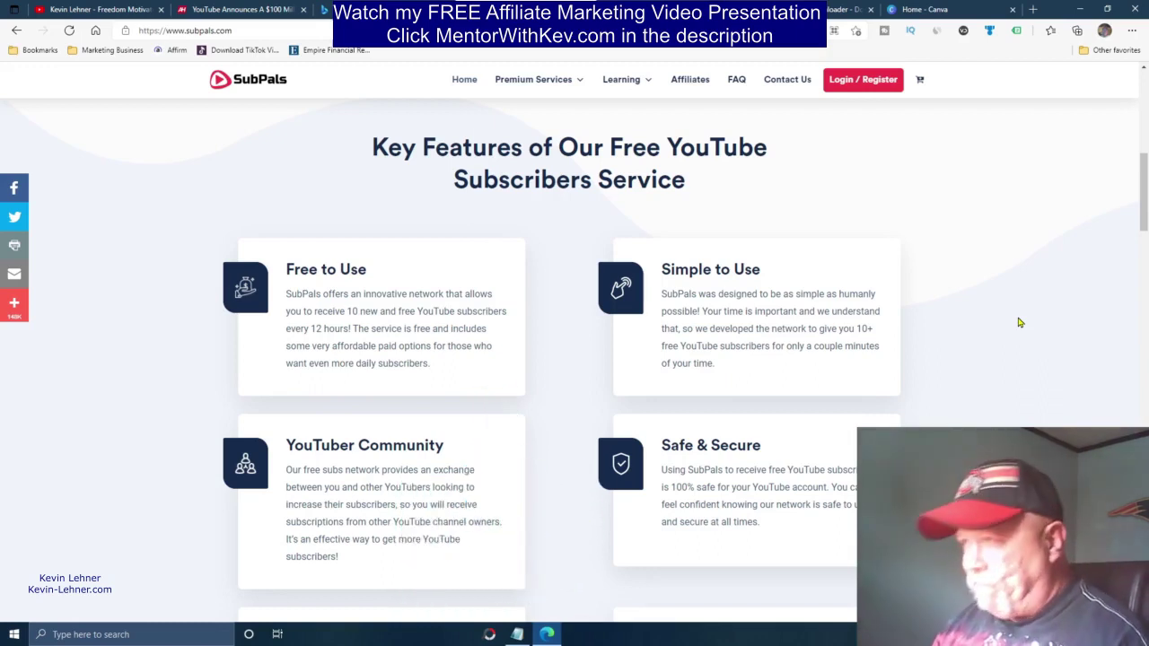
- Return to the YouTube page and search for "real woman"
{"action": "left_click", "coordinate": [85, 9]}
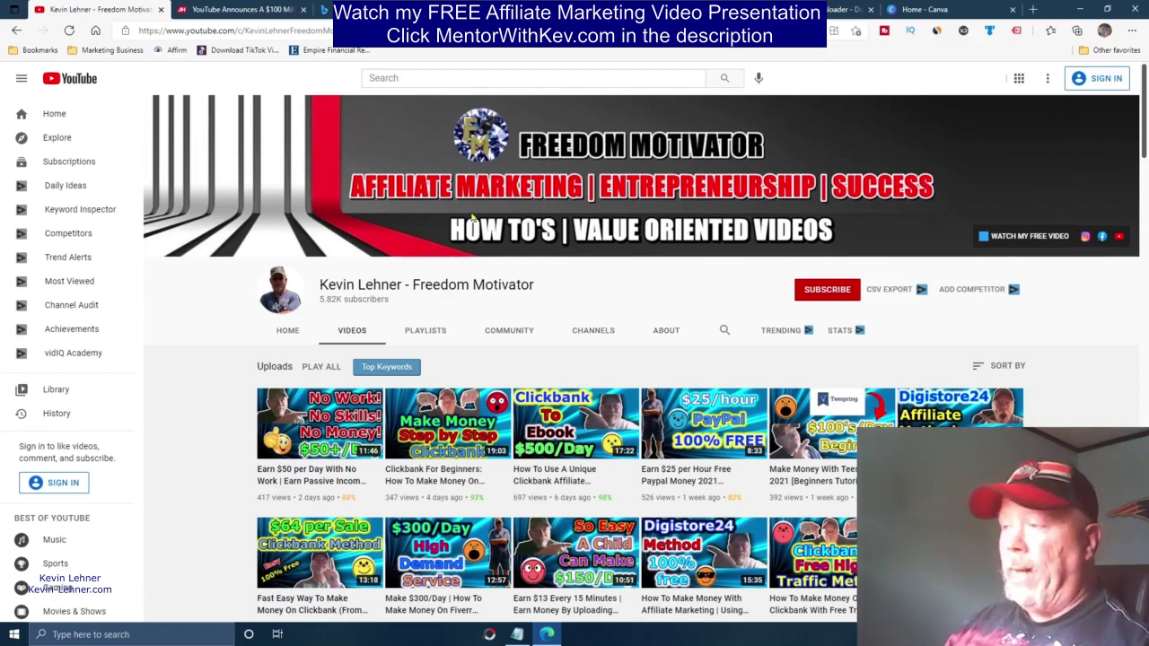
{"action": "left_click", "coordinate": [411, 79]}
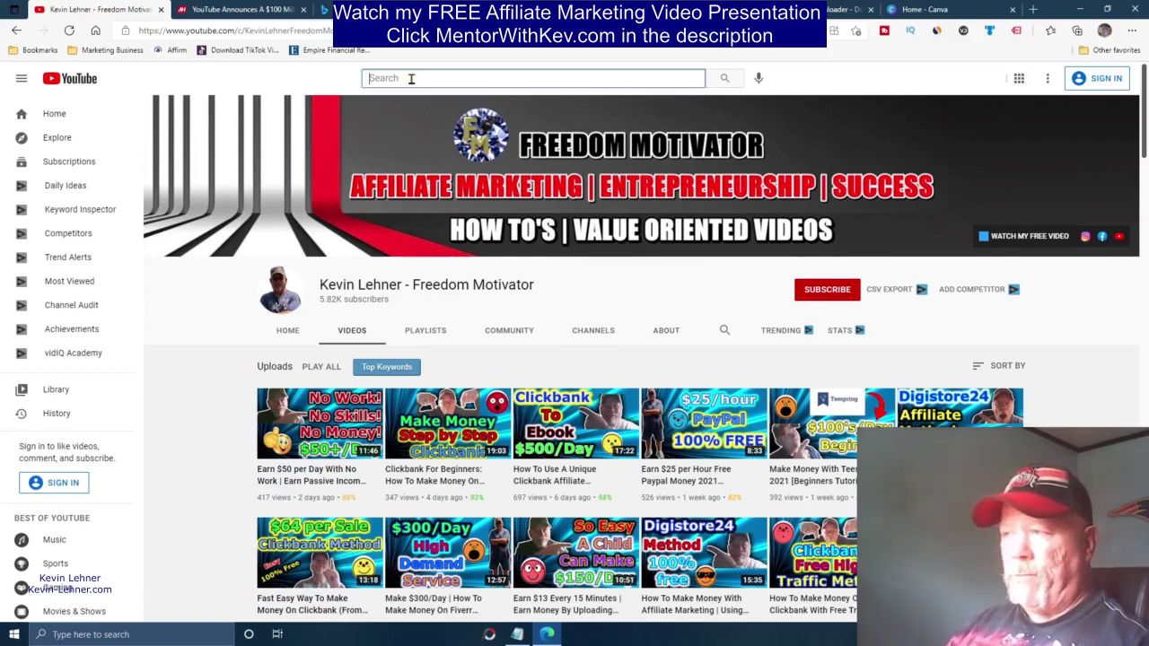
{"action": "type", "text": "re"}
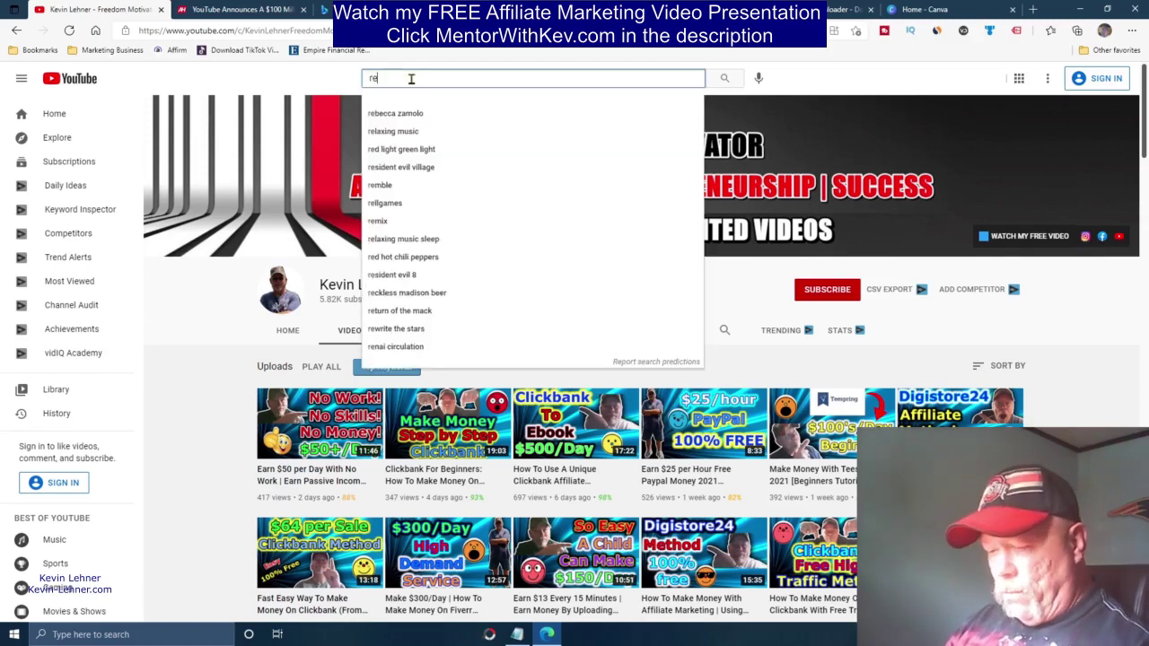
{"action": "key", "text": "BackSpace"}
{"action": "key", "text": "BackSpace"}
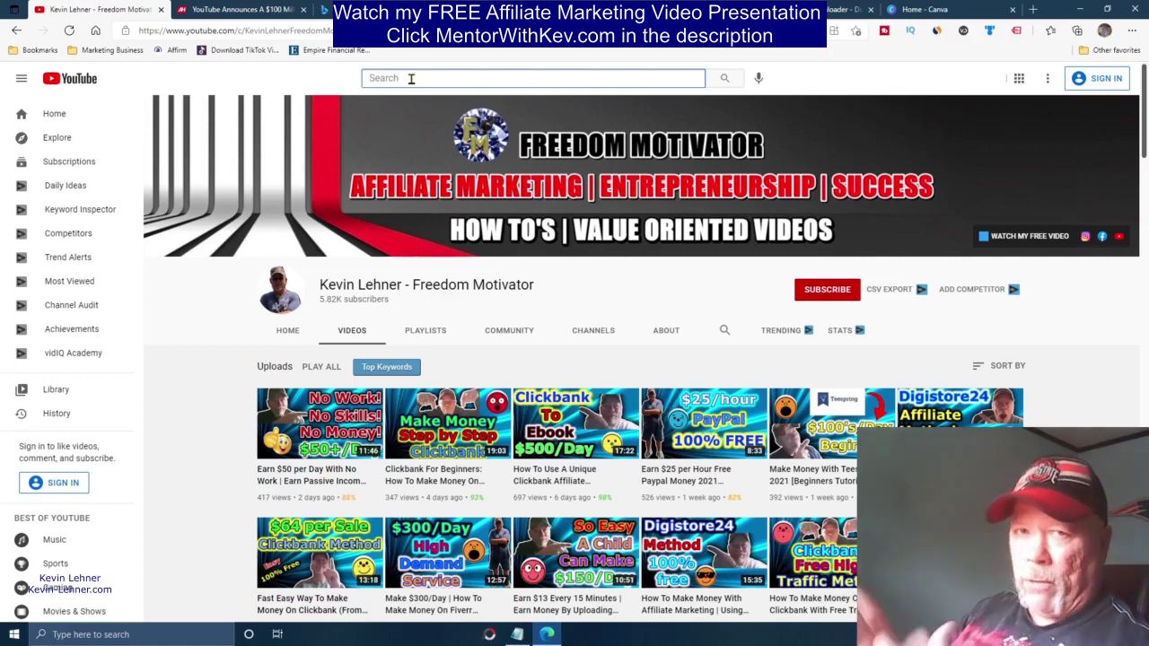
{"action": "type", "text": "real woman"}
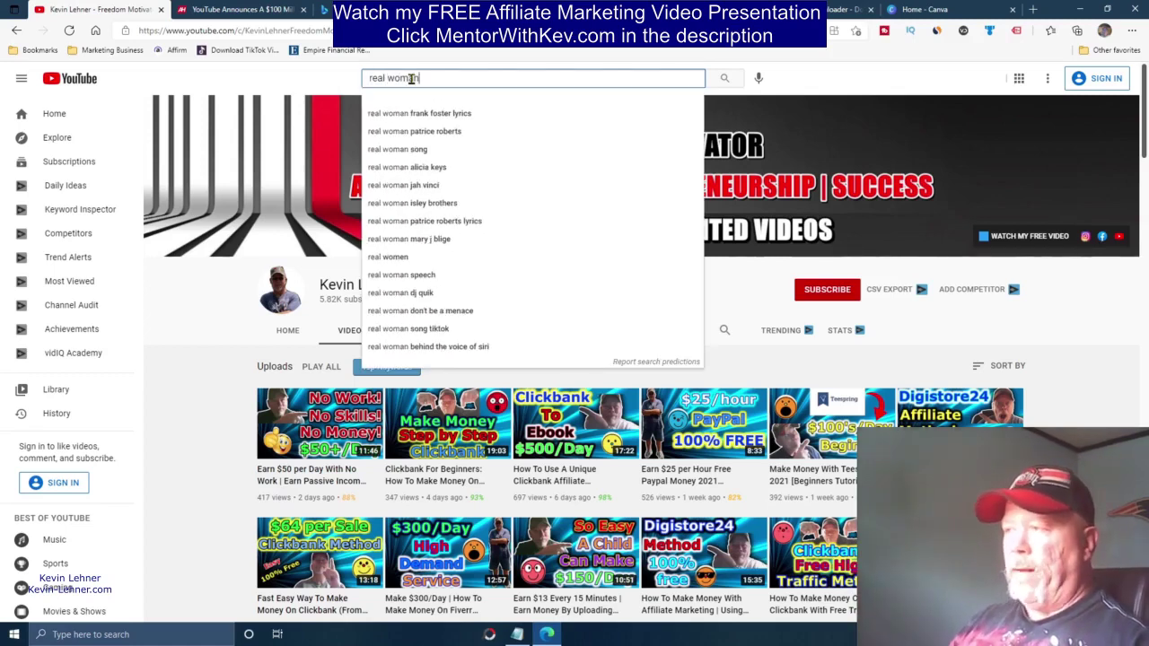
{"action": "key", "text": "Return"}
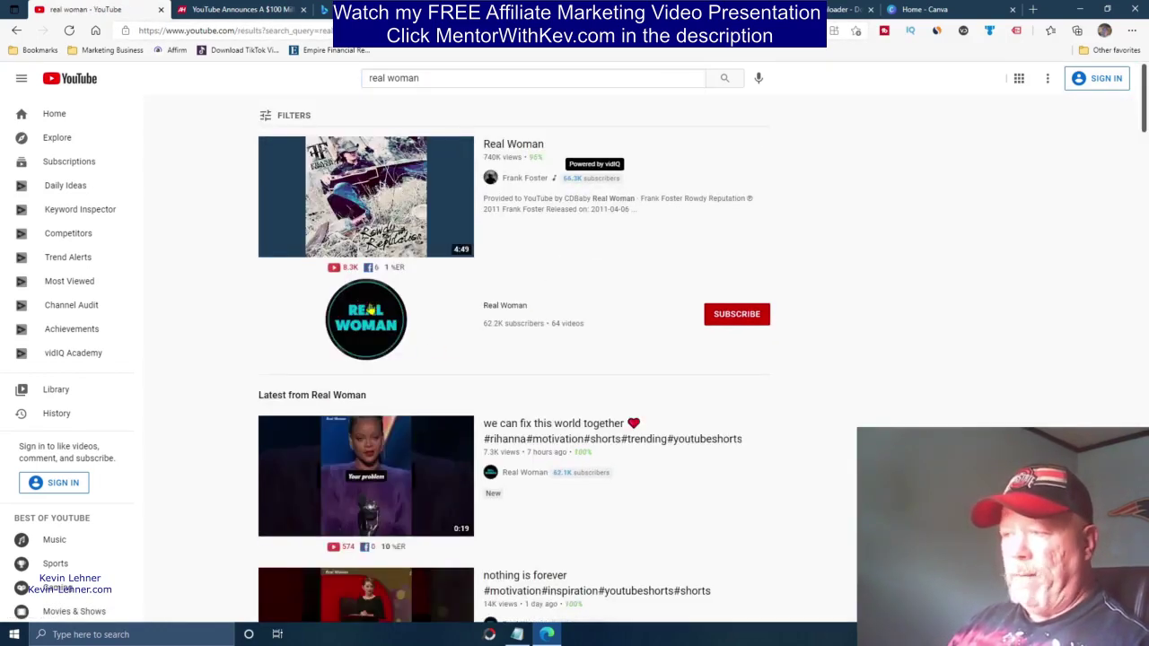
- Open the Real Woman channel's list of videos and highlight its subscriber count
{"action": "left_click", "coordinate": [510, 307]}
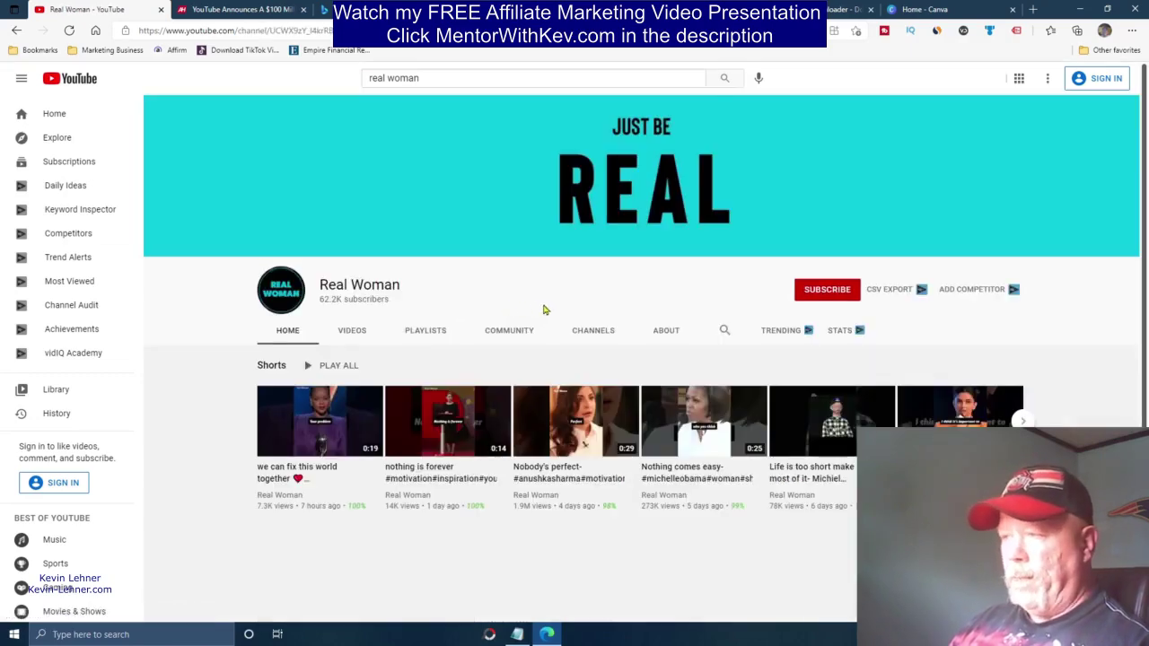
{"action": "left_click", "coordinate": [353, 330]}
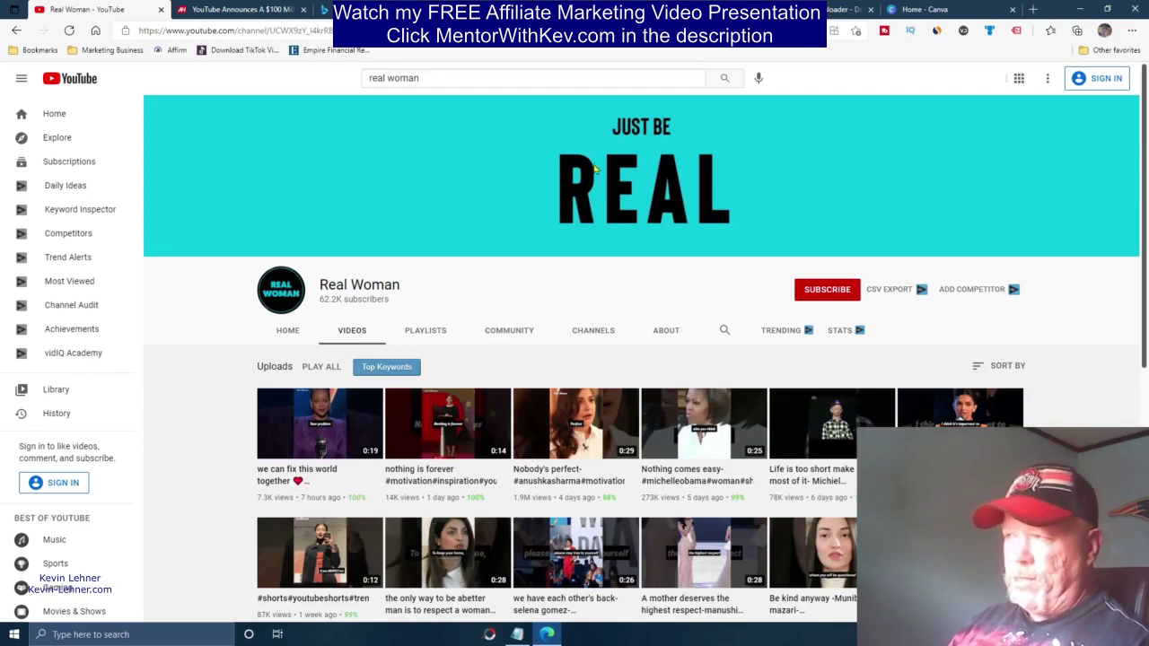
{"action": "triple_click", "coordinate": [320, 301]}
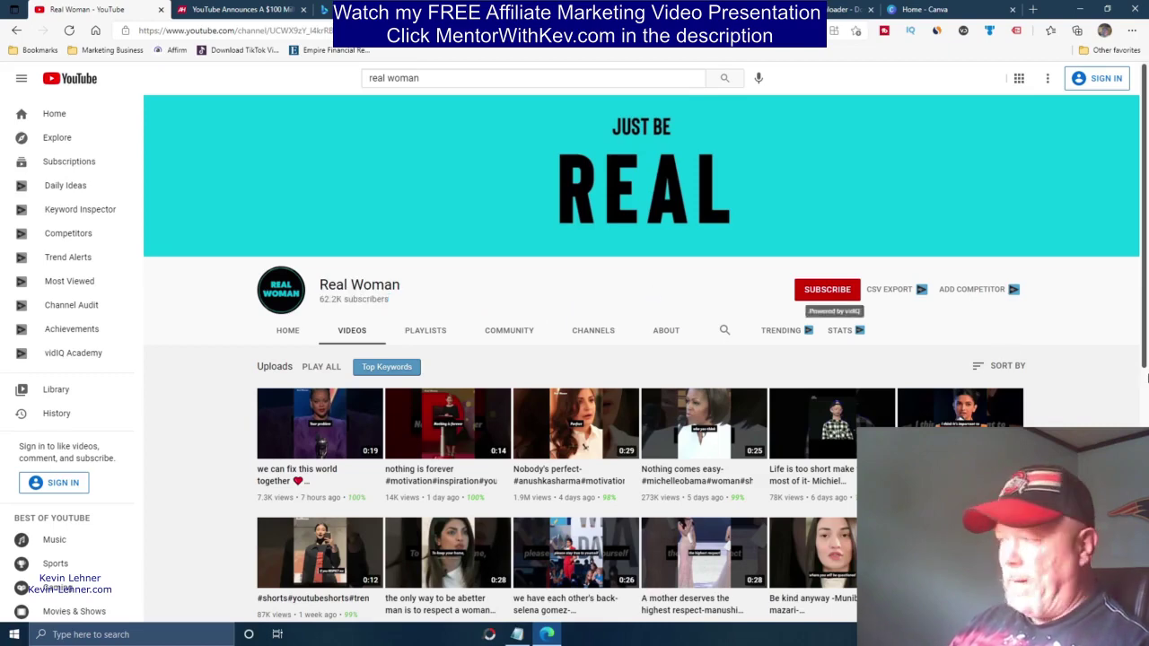
- Examine the Real Woman channel's uploaded Shorts, comparing their lengths, view counts and upload dates from newest to oldest
{"action": "scroll", "coordinate": [1104, 384], "scroll_direction": "down", "scroll_amount": 3}
{"action": "scroll", "coordinate": [1106, 384], "scroll_direction": "up", "scroll_amount": 1}
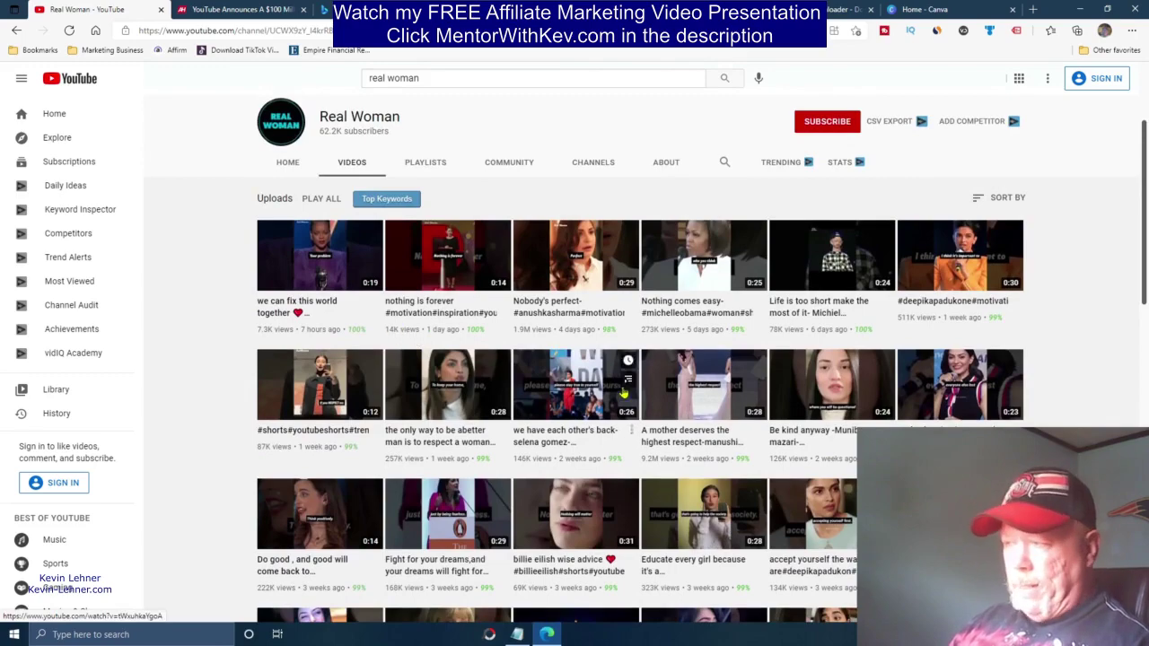
{"action": "scroll", "coordinate": [624, 392], "scroll_direction": "down", "scroll_amount": 8}
{"action": "scroll", "coordinate": [624, 392], "scroll_direction": "down", "scroll_amount": 3}
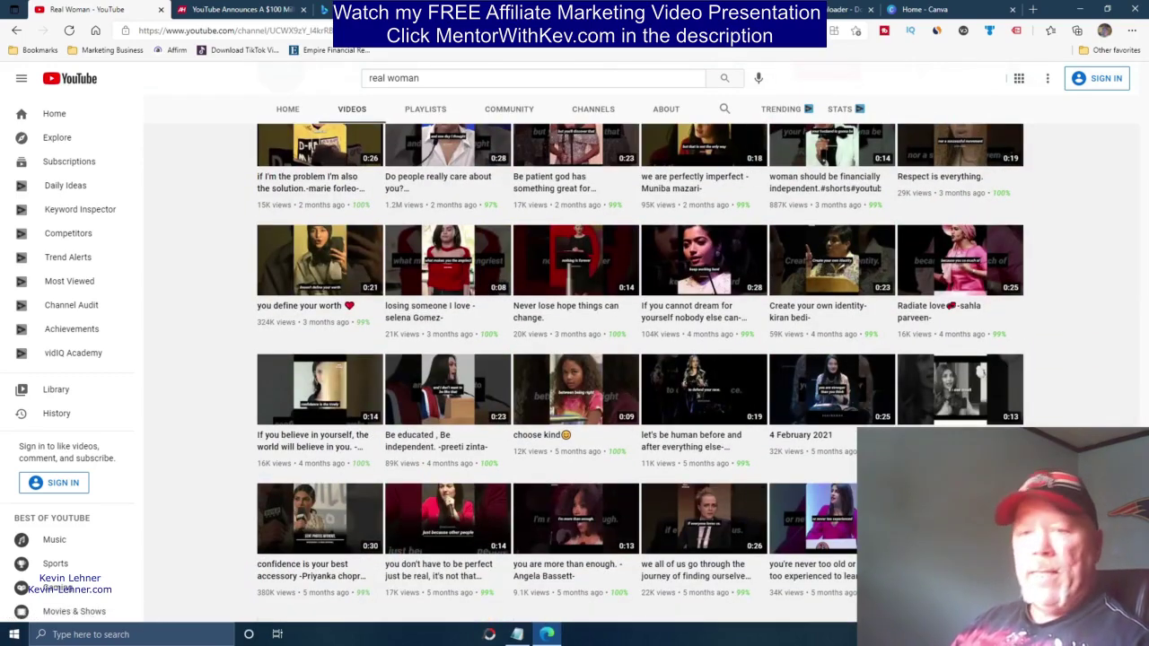
{"action": "scroll", "coordinate": [638, 373], "scroll_direction": "up", "scroll_amount": 10}
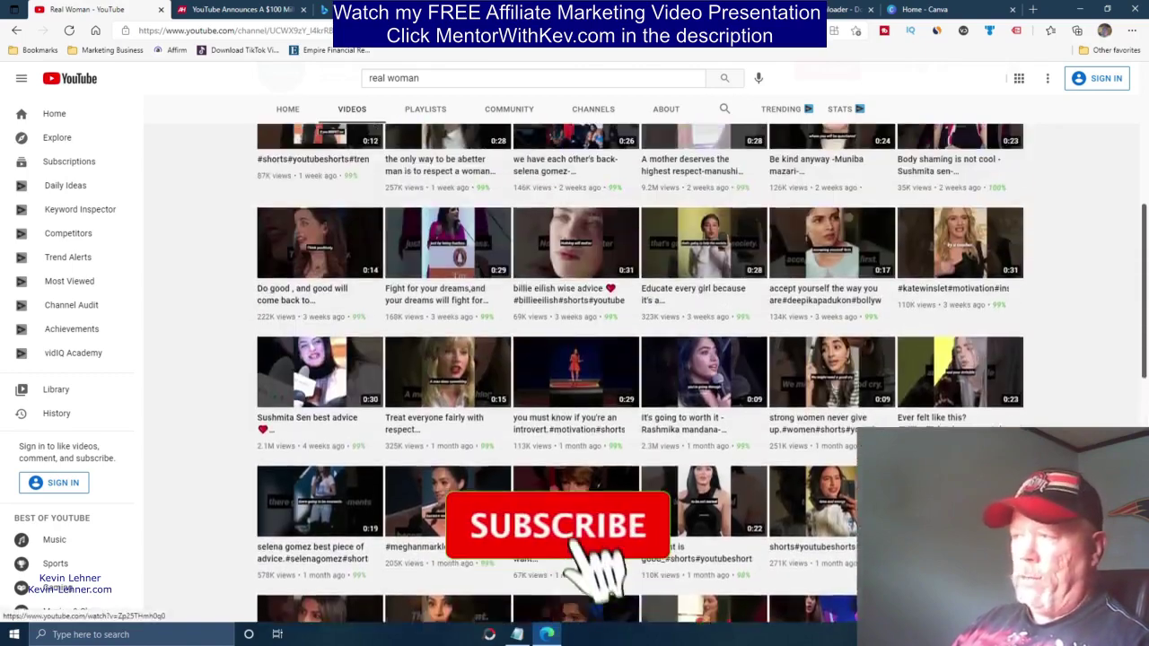
{"action": "scroll", "coordinate": [825, 523], "scroll_direction": "up", "scroll_amount": 5}
{"action": "scroll", "coordinate": [825, 523], "scroll_direction": "down", "scroll_amount": 3}
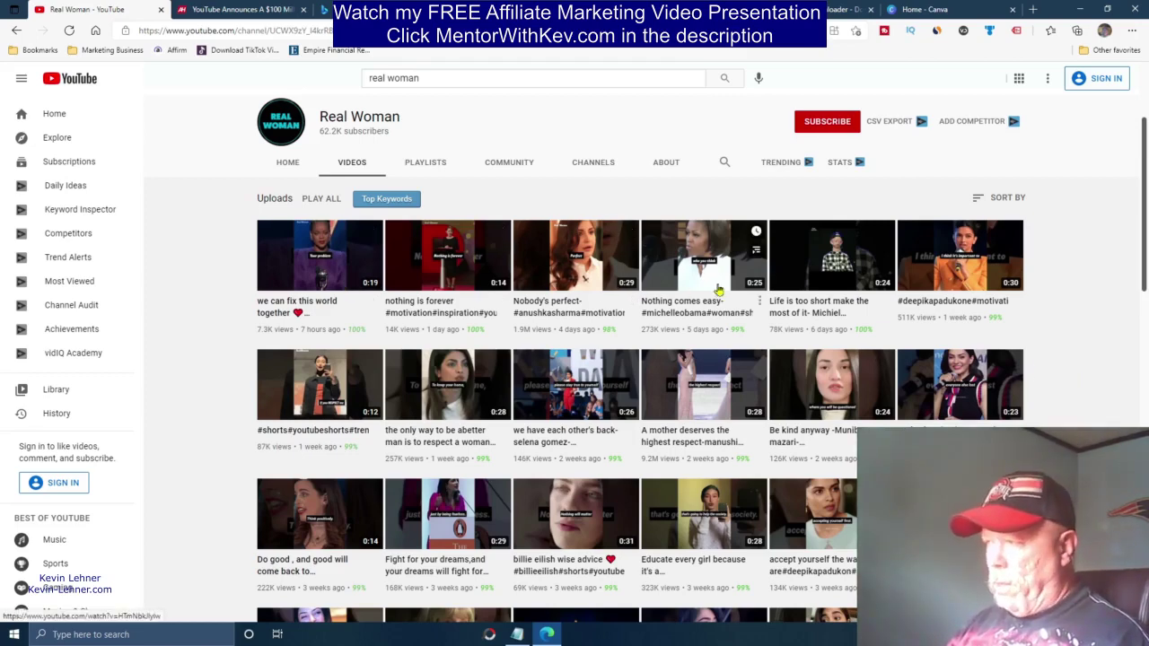
{"action": "scroll", "coordinate": [717, 289], "scroll_direction": "down", "scroll_amount": 2}
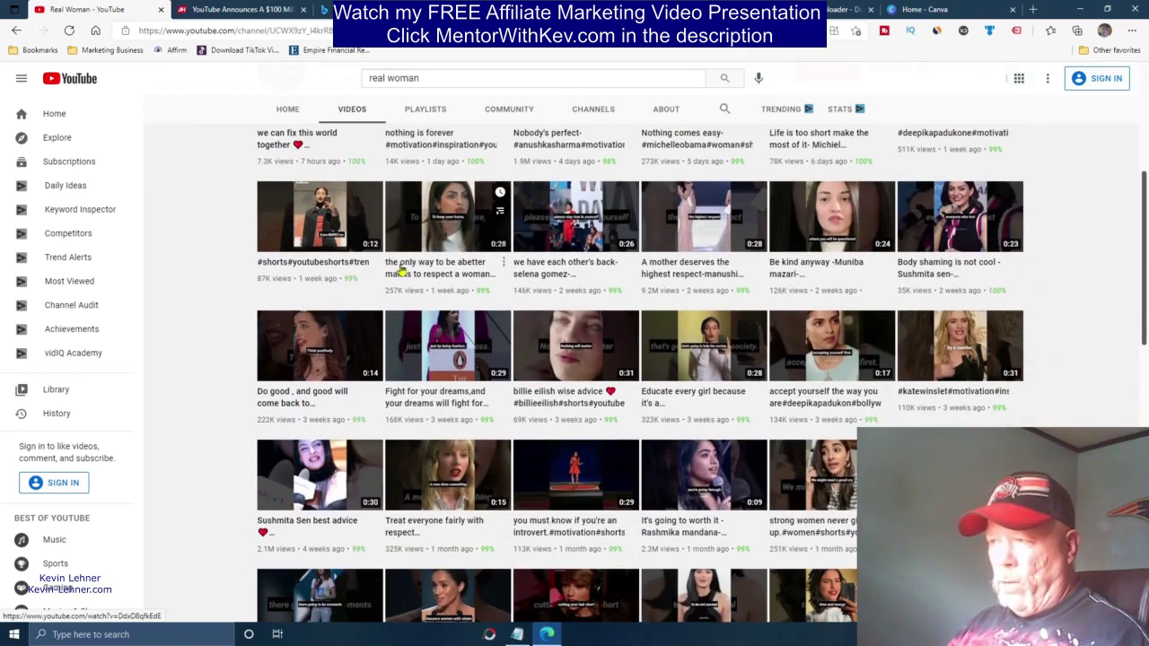
{"action": "scroll", "coordinate": [448, 341], "scroll_direction": "up", "scroll_amount": 3}
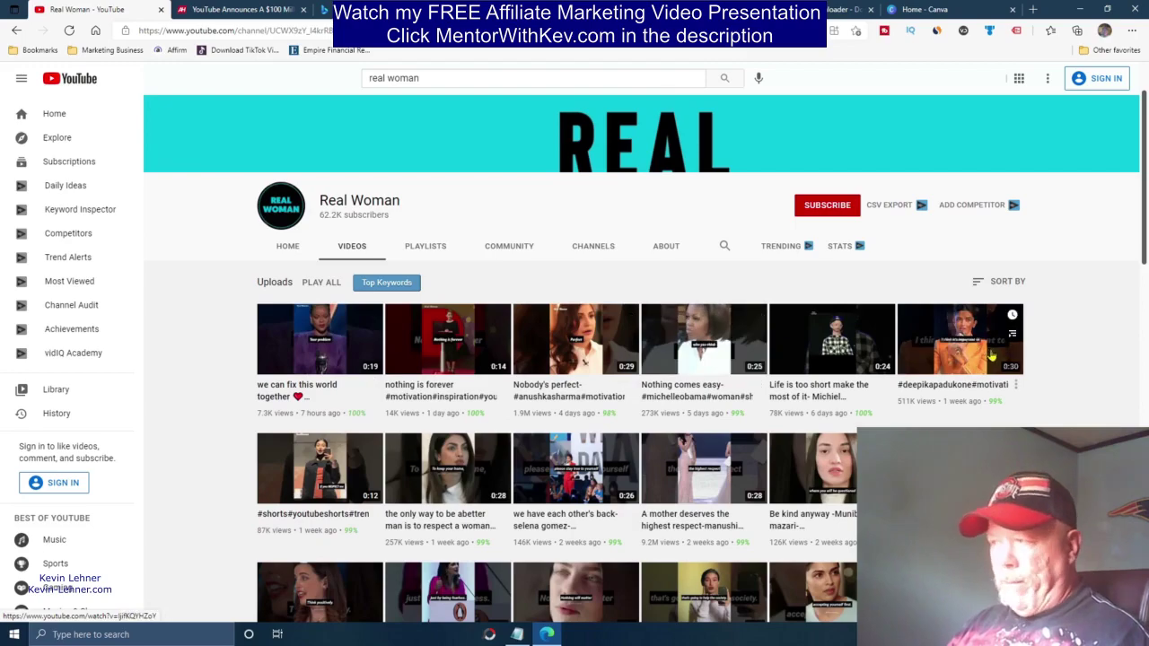
{"action": "scroll", "coordinate": [1060, 366], "scroll_direction": "down", "scroll_amount": 4}
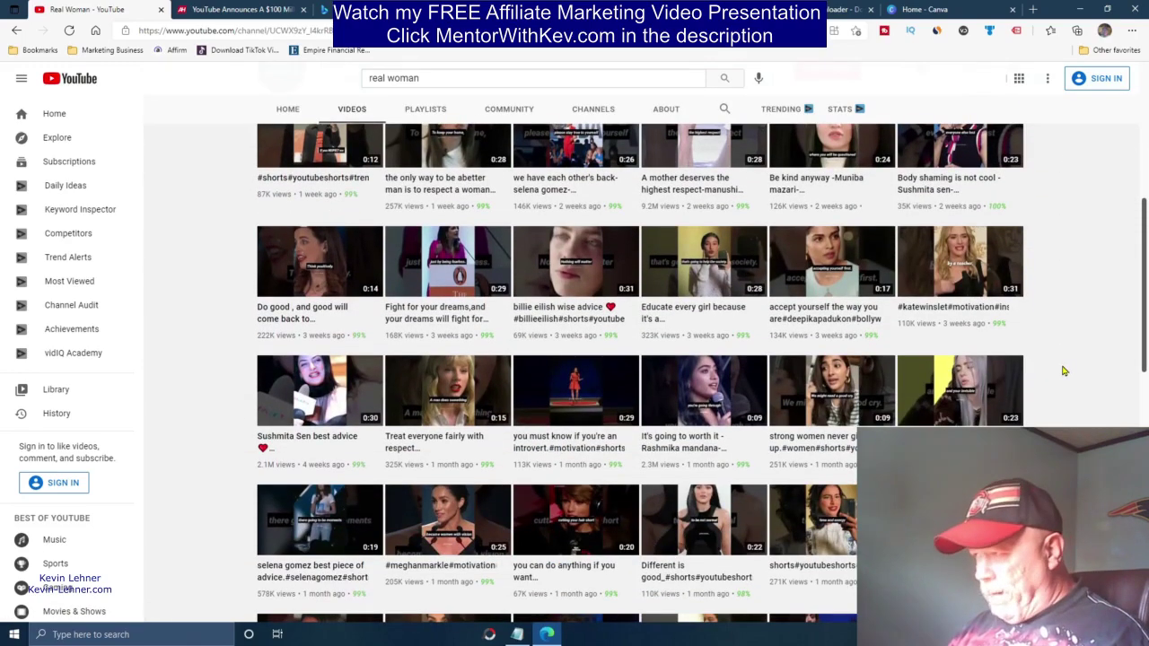
{"action": "scroll", "coordinate": [1062, 370], "scroll_direction": "down", "scroll_amount": 1}
{"action": "scroll", "coordinate": [1062, 370], "scroll_direction": "down", "scroll_amount": 1}
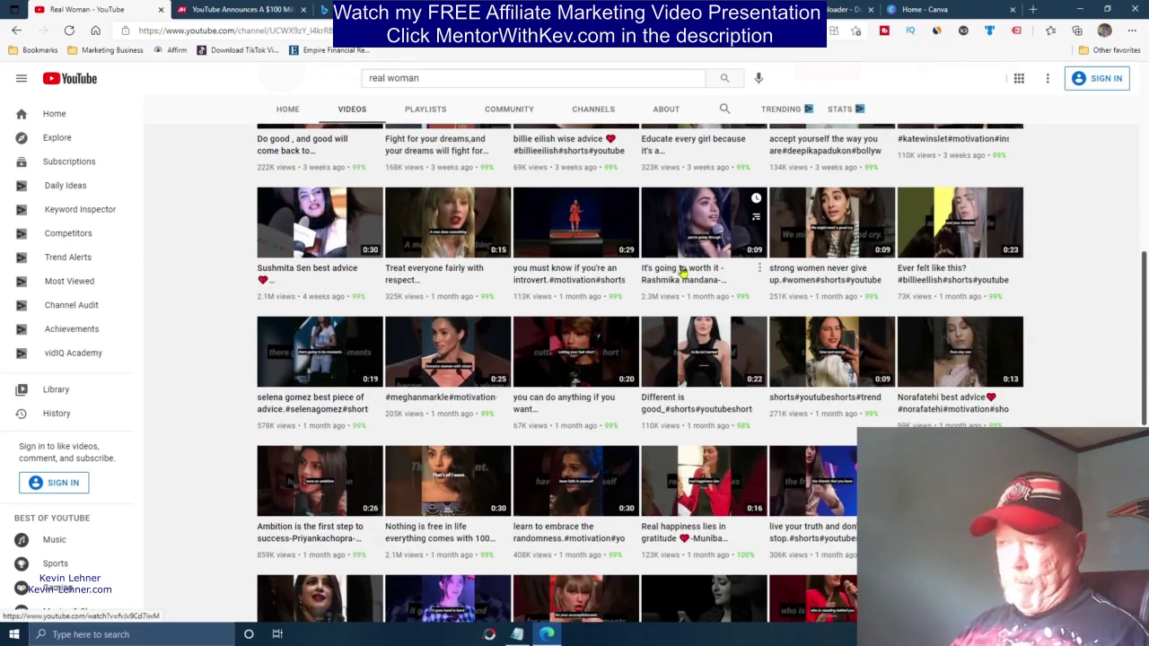
{"action": "scroll", "coordinate": [682, 271], "scroll_direction": "down", "scroll_amount": 4}
{"action": "scroll", "coordinate": [684, 335], "scroll_direction": "up", "scroll_amount": 2}
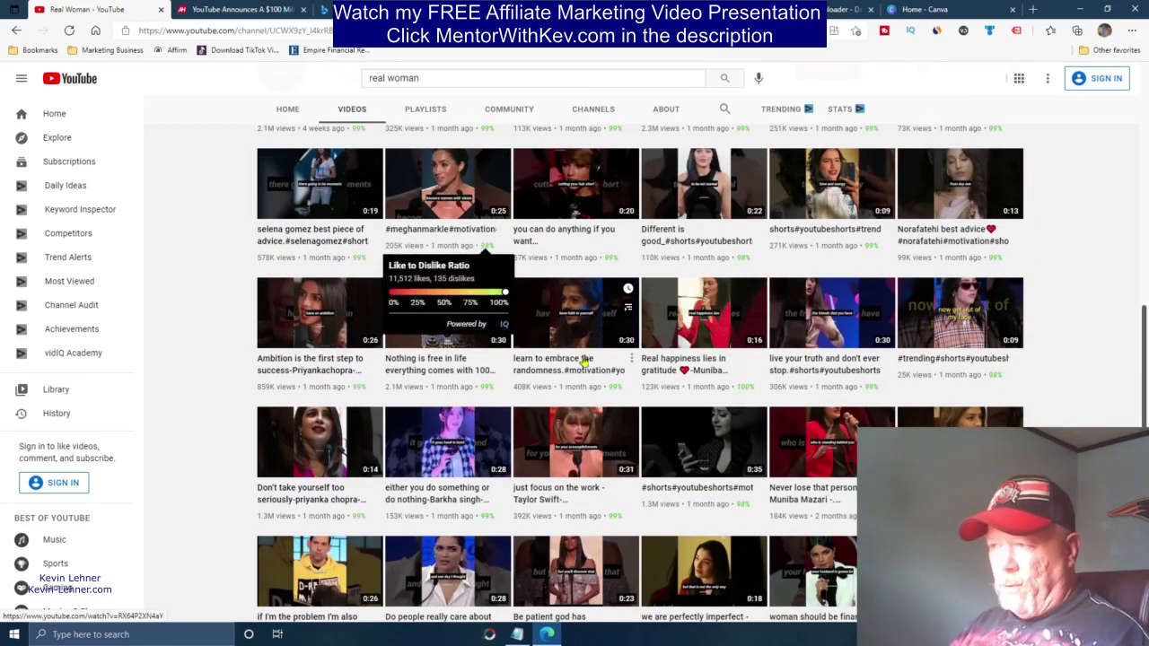
{"action": "scroll", "coordinate": [583, 361], "scroll_direction": "down", "scroll_amount": 4}
{"action": "scroll", "coordinate": [702, 379], "scroll_direction": "up", "scroll_amount": 1}
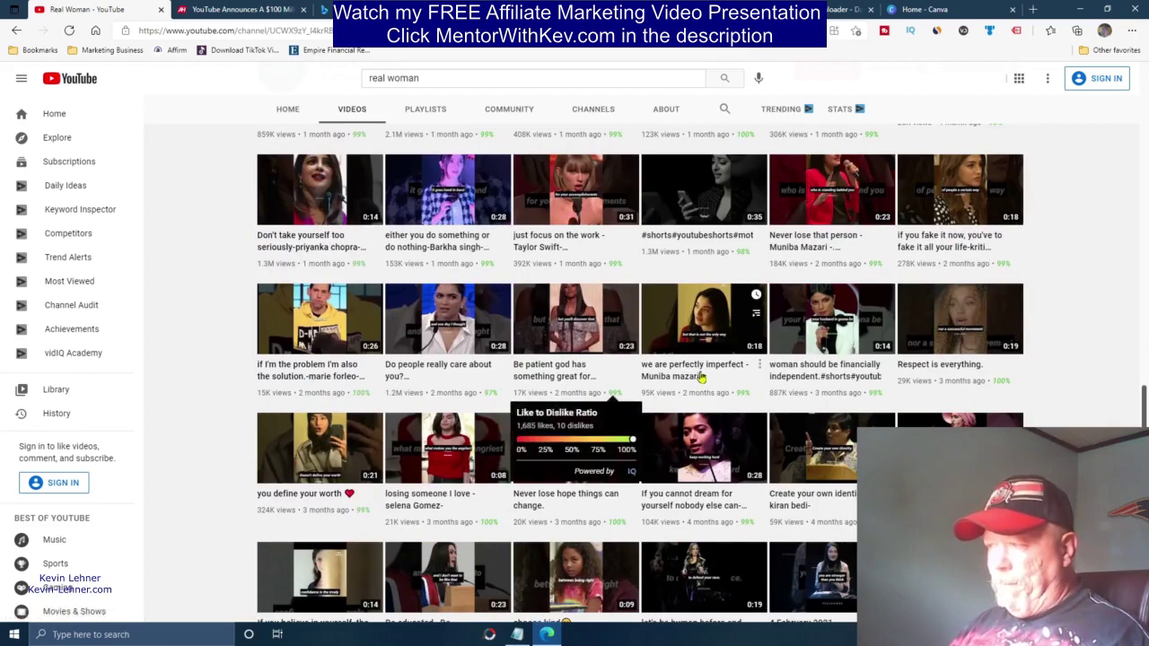
{"action": "scroll", "coordinate": [701, 377], "scroll_direction": "down", "scroll_amount": 2}
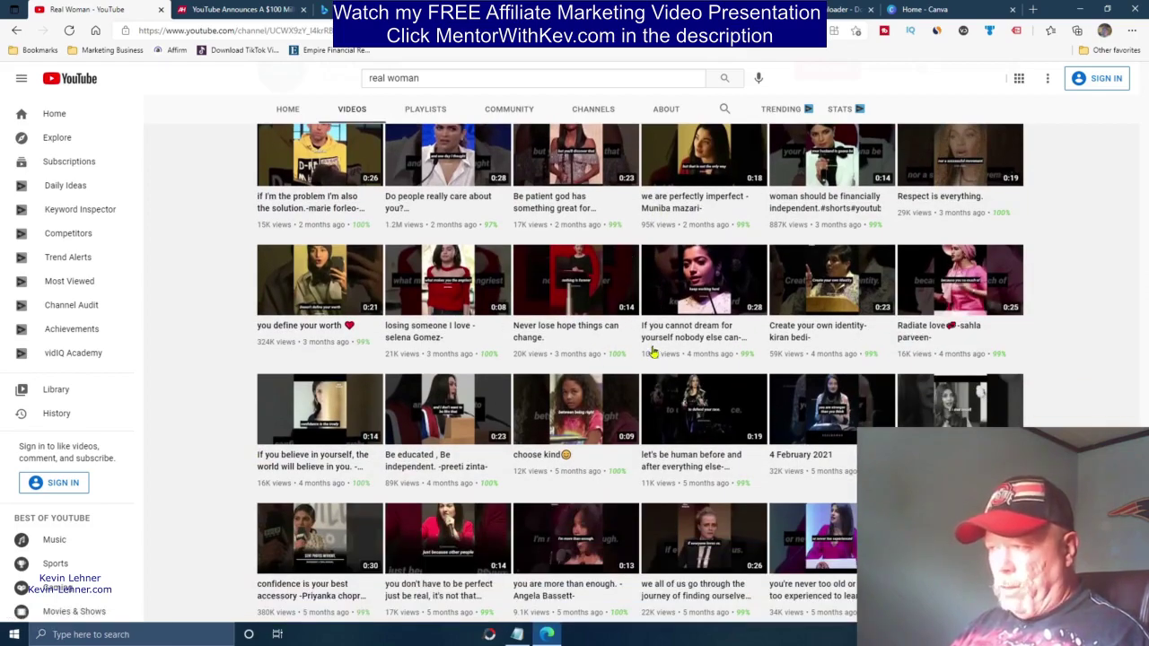
{"action": "scroll", "coordinate": [652, 521], "scroll_direction": "down", "scroll_amount": 1}
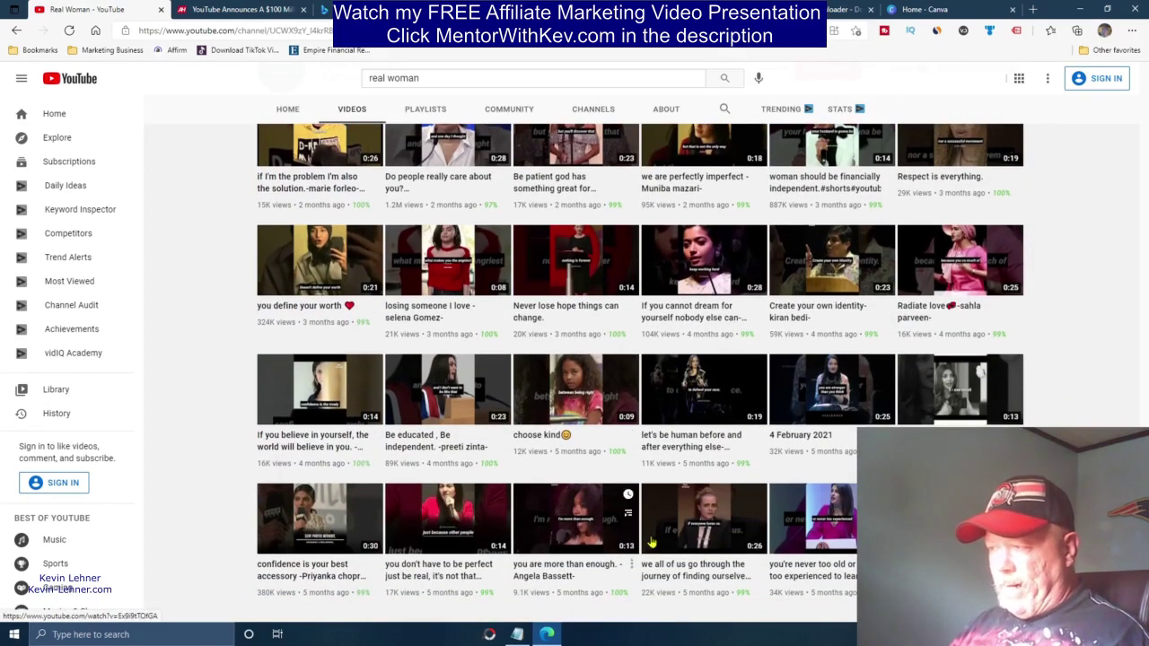
{"action": "scroll", "coordinate": [653, 542], "scroll_direction": "up", "scroll_amount": 4}
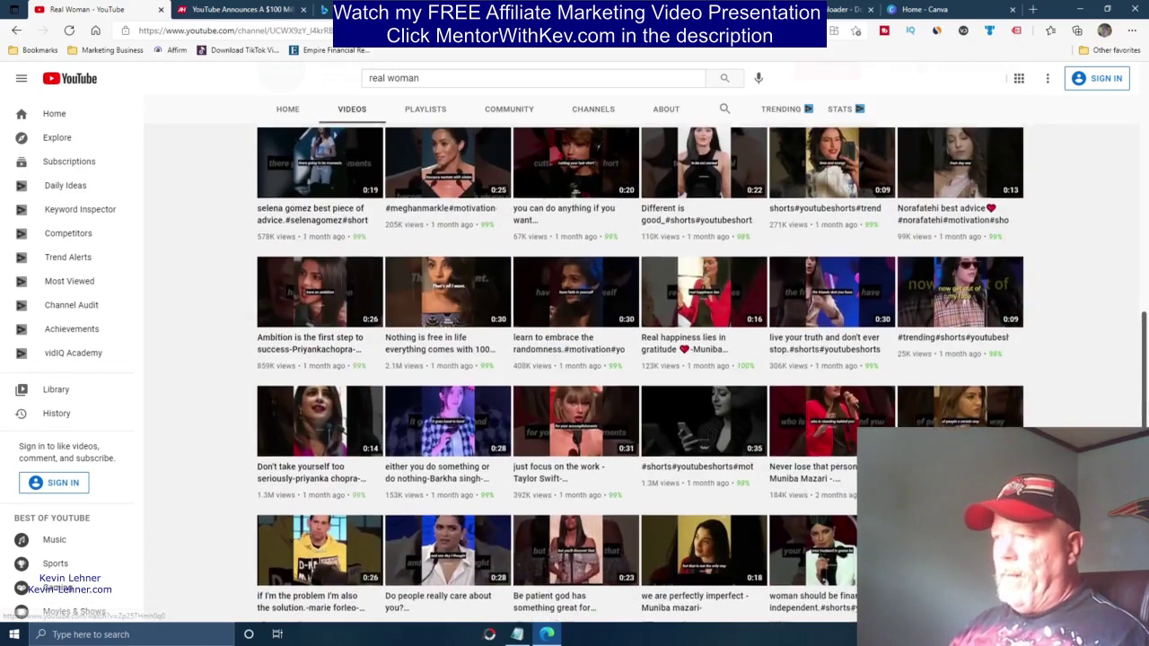
- Open the Real Woman channel's Social Blade statistics and highlight the upper estimated monthly earnings
{"action": "scroll", "coordinate": [653, 542], "scroll_direction": "up", "scroll_amount": 10}
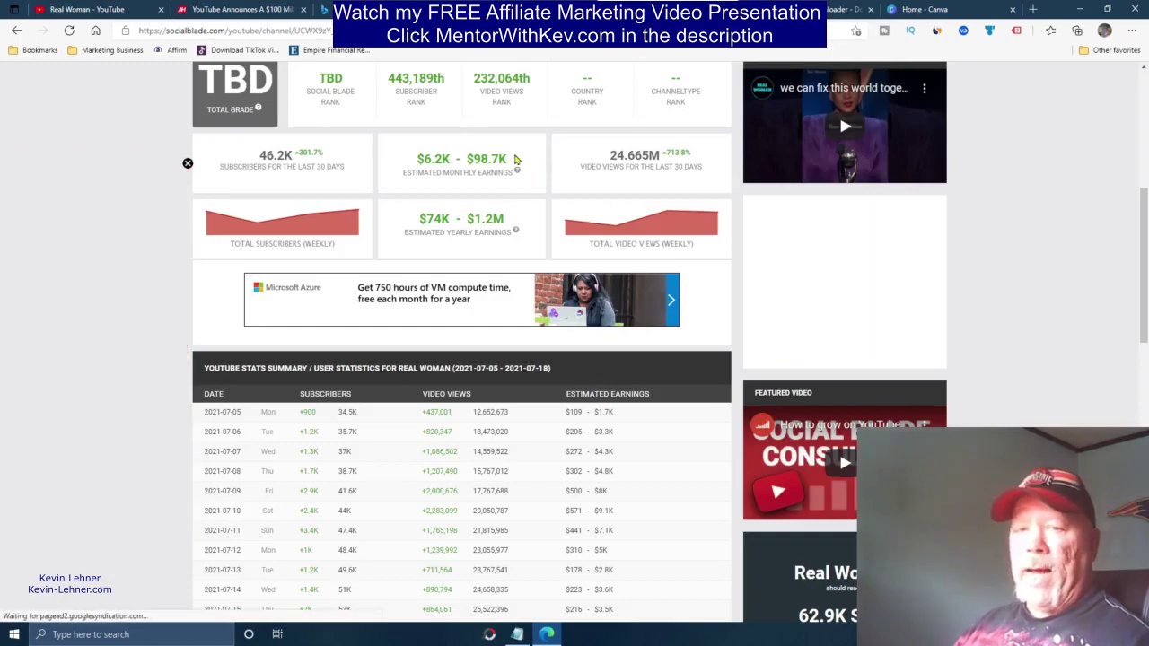
{"action": "left_click_drag", "start_coordinate": [463, 158], "coordinate": [507, 159]}
- Highlight the subscriber count in the Real Woman channel's Social Blade profile summary
{"action": "scroll", "coordinate": [542, 317], "scroll_direction": "up", "scroll_amount": 4}
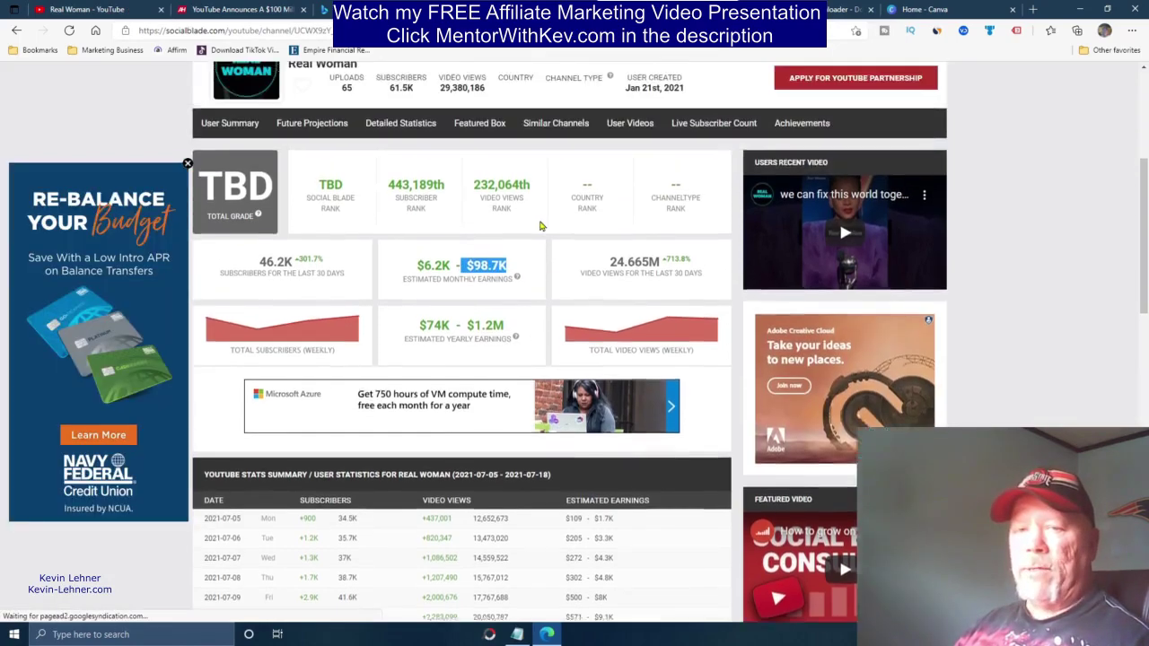
{"action": "scroll", "coordinate": [564, 306], "scroll_direction": "down", "scroll_amount": 1}
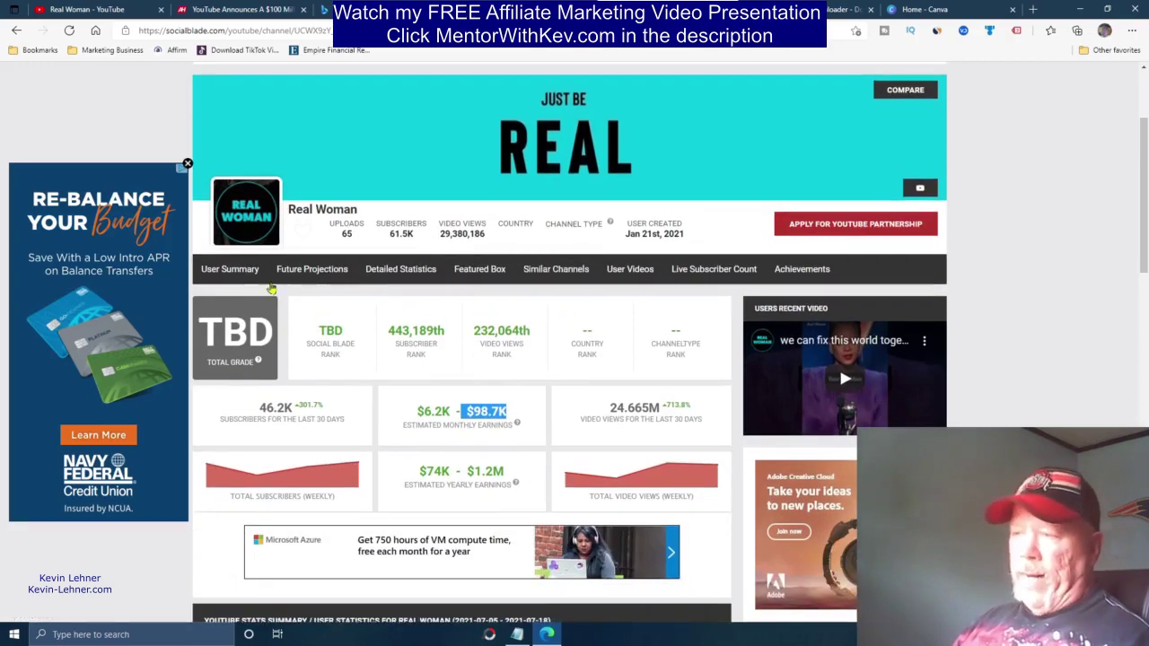
{"action": "left_click", "coordinate": [340, 237]}
{"action": "left_click_drag", "start_coordinate": [340, 237], "coordinate": [417, 236]}
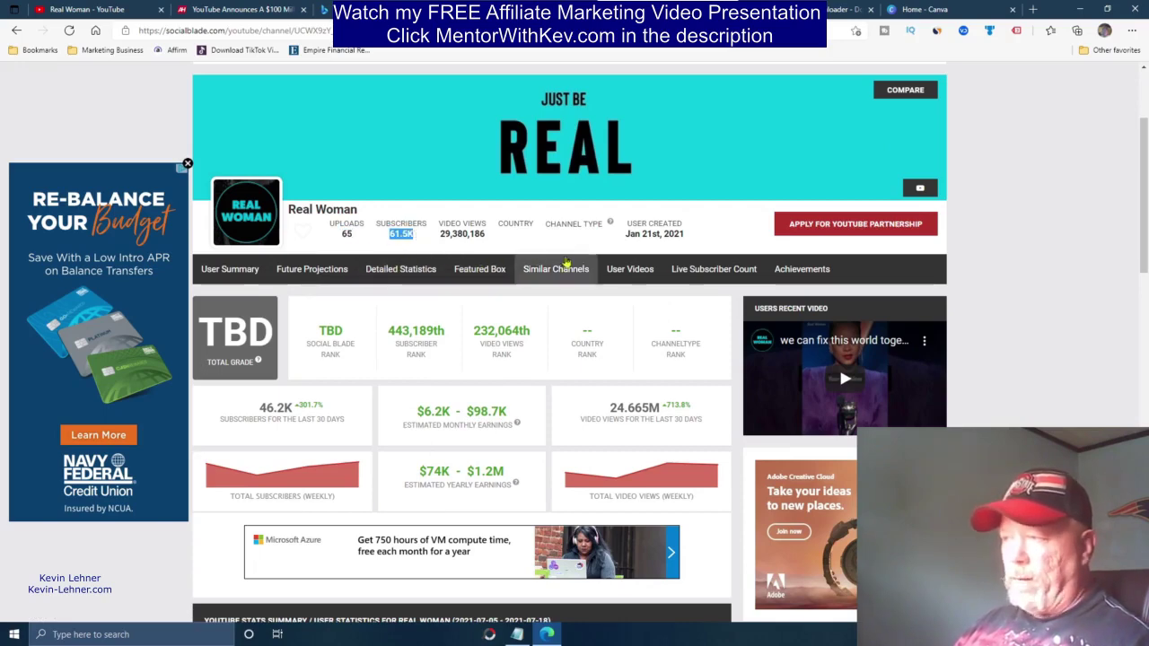
{"action": "left_click", "coordinate": [627, 233]}
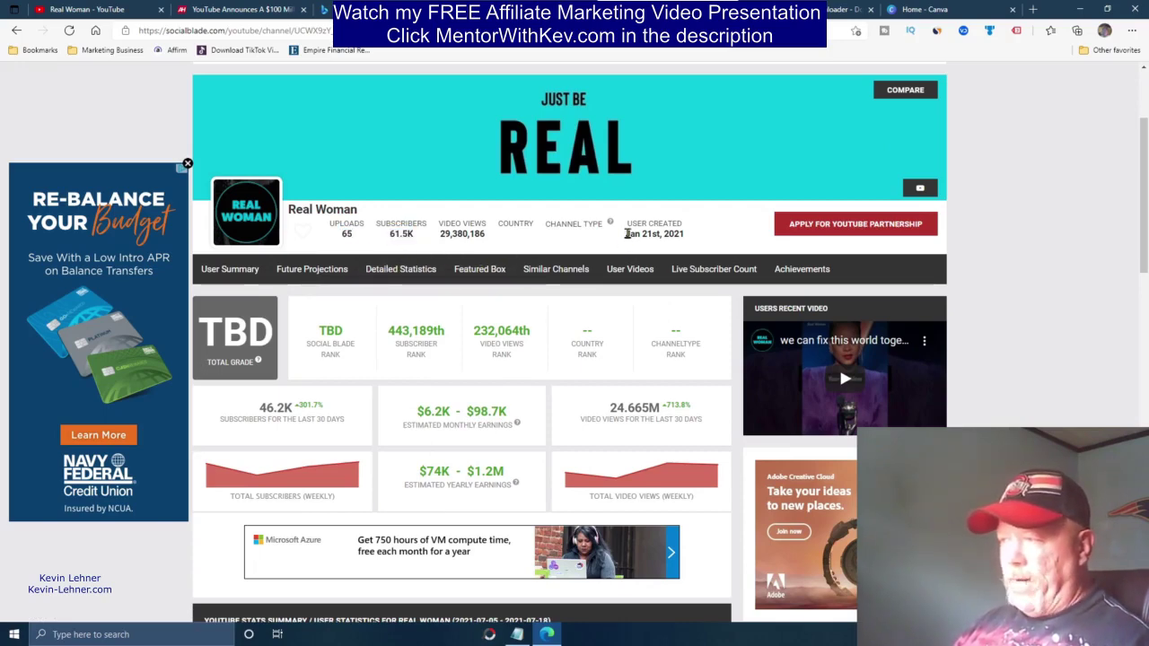
- Highlight the Real Woman channel's creation date and the upper estimated monthly earnings in its Social Blade statistics
{"action": "left_click_drag", "start_coordinate": [626, 234], "coordinate": [686, 241]}
{"action": "left_click", "coordinate": [717, 249]}
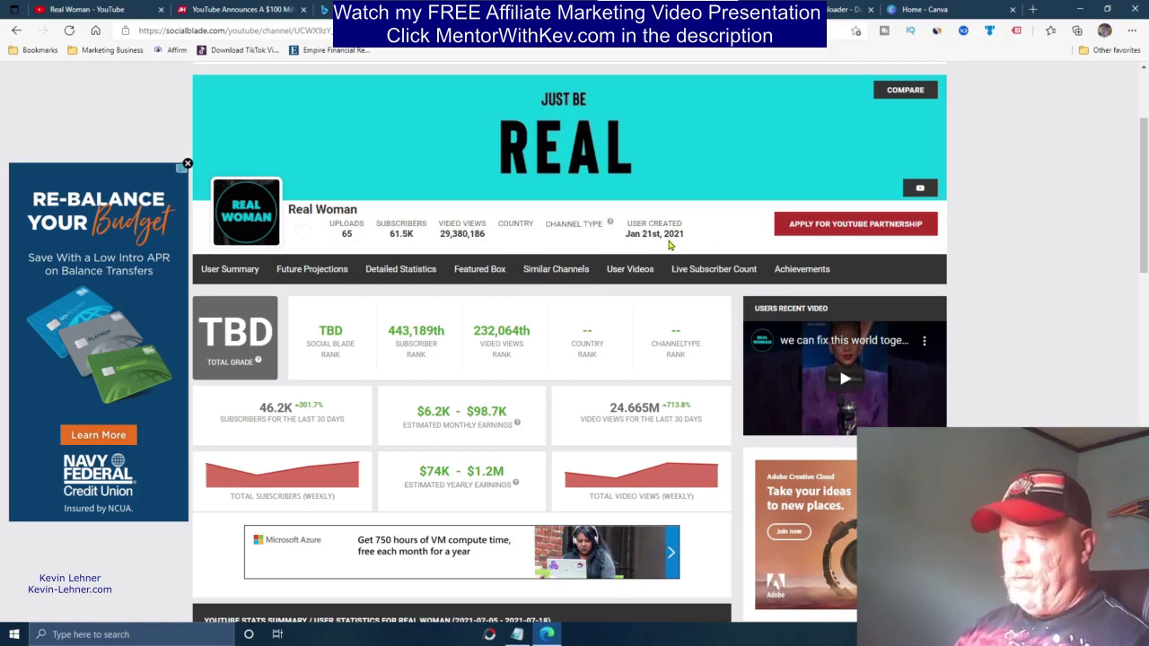
{"action": "scroll", "coordinate": [516, 474], "scroll_direction": "down", "scroll_amount": 2}
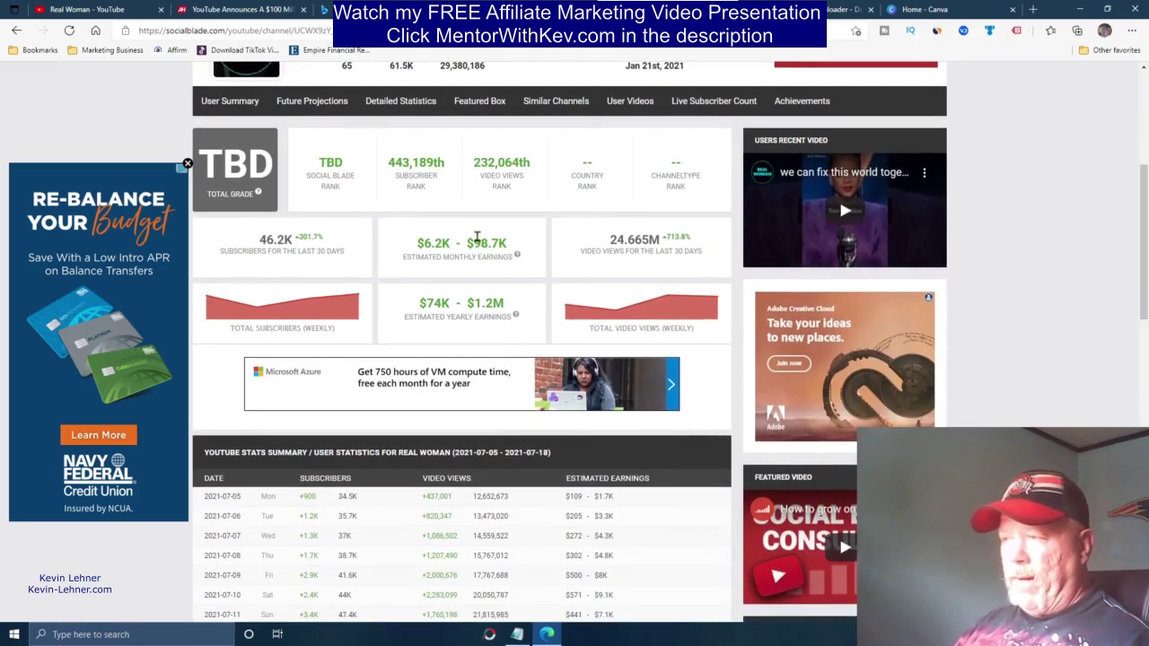
{"action": "left_click_drag", "start_coordinate": [469, 242], "coordinate": [514, 249]}
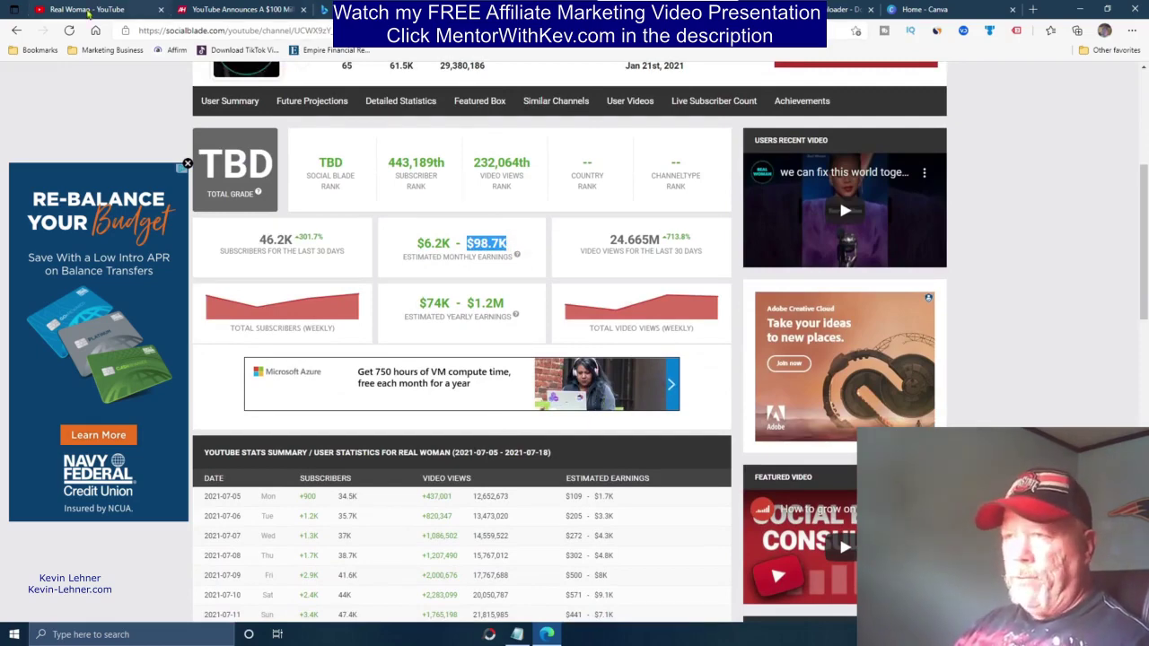
- Return to the Real Woman channel on YouTube and review its uploaded Shorts, comparing their view counts, lengths and upload dates
{"action": "left_click", "coordinate": [88, 11]}
{"action": "scroll", "coordinate": [609, 379], "scroll_direction": "down", "scroll_amount": 3}
{"action": "scroll", "coordinate": [609, 381], "scroll_direction": "up", "scroll_amount": 2}
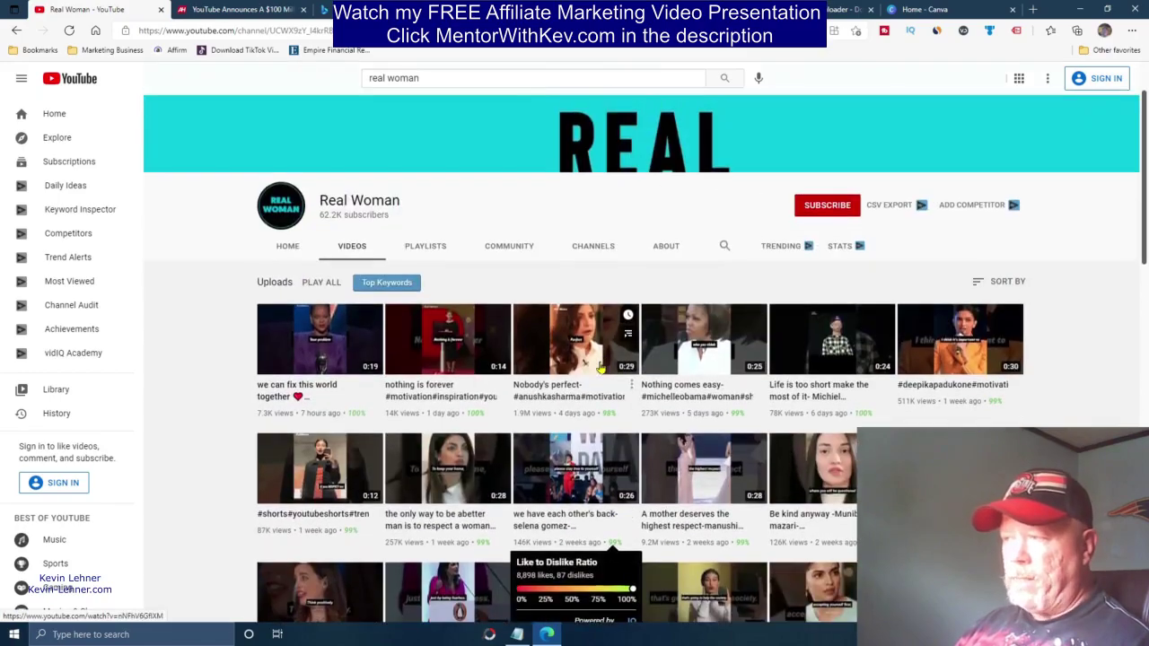
{"action": "scroll", "coordinate": [610, 385], "scroll_direction": "down", "scroll_amount": 1}
{"action": "scroll", "coordinate": [610, 386], "scroll_direction": "down", "scroll_amount": 2}
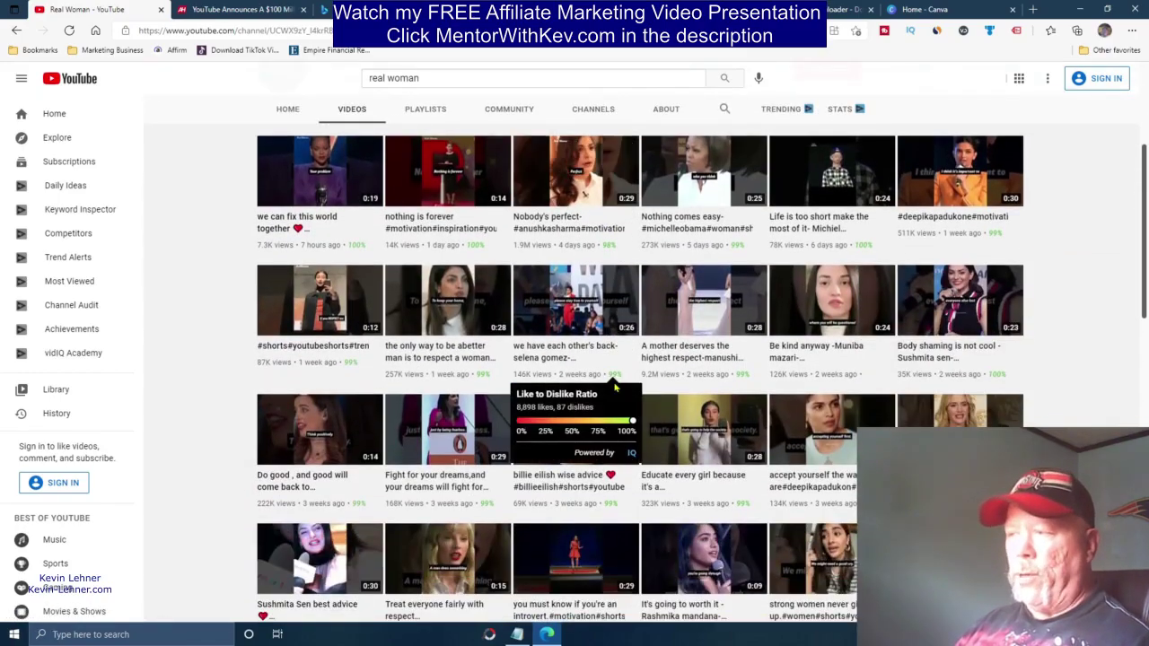
{"action": "scroll", "coordinate": [628, 392], "scroll_direction": "down", "scroll_amount": 5}
{"action": "scroll", "coordinate": [635, 395], "scroll_direction": "down", "scroll_amount": 4}
{"action": "scroll", "coordinate": [673, 394], "scroll_direction": "up", "scroll_amount": 12}
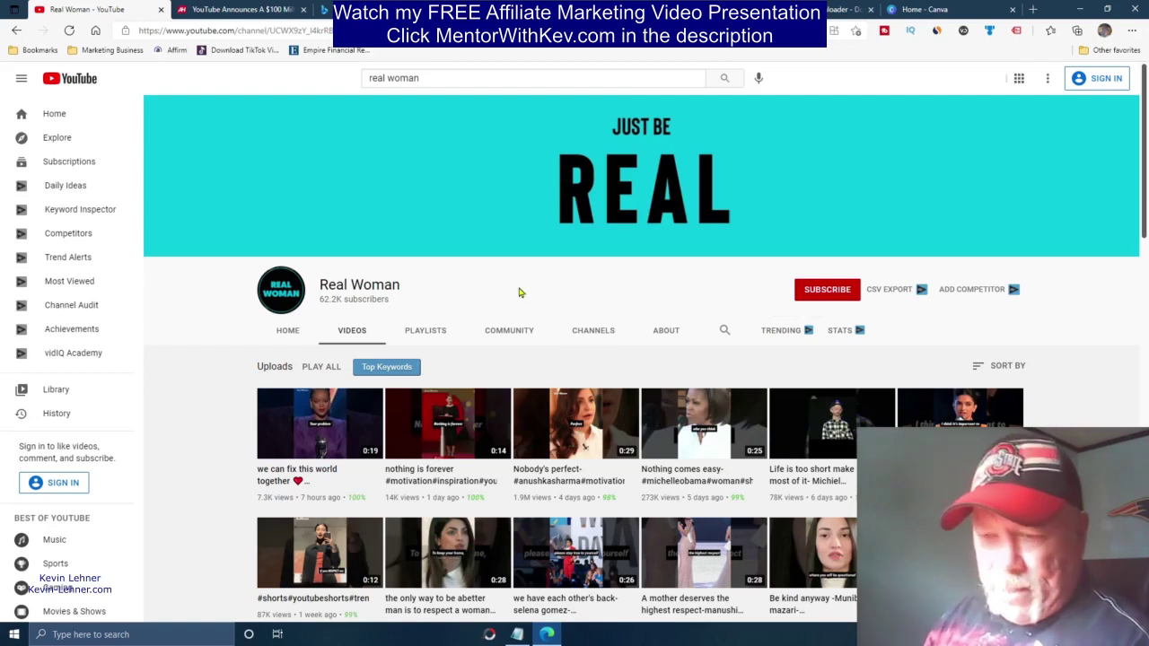
{"action": "mouse_move", "coordinate": [733, 402]}
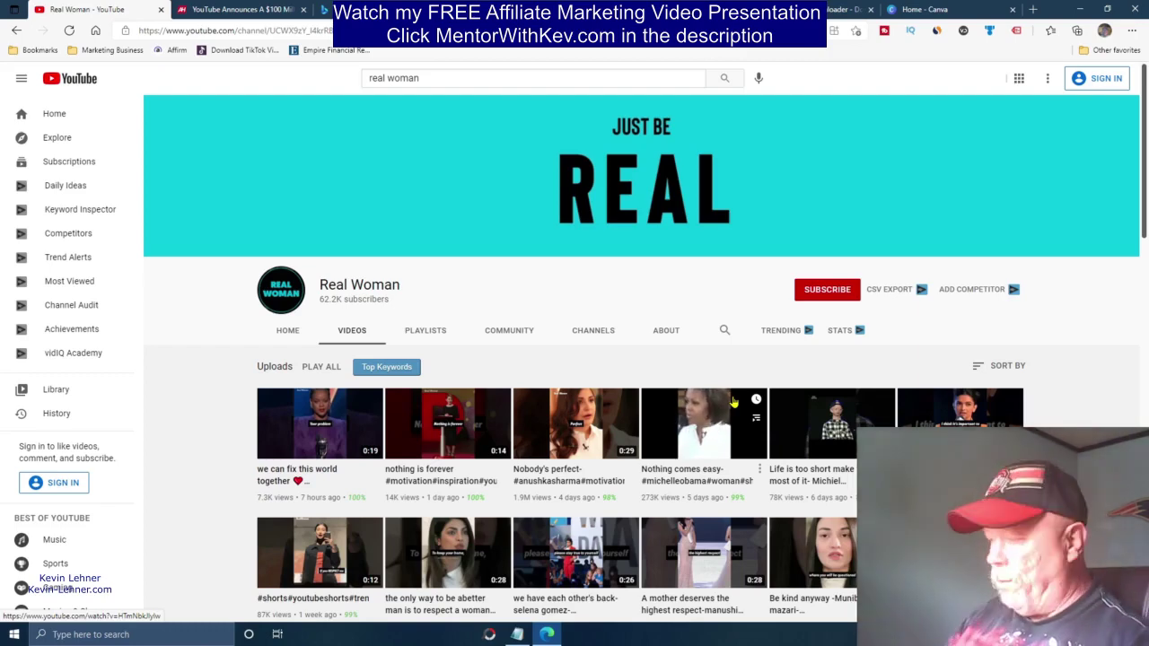
- Search YouTube for "fitness" in place of the previous search term
{"action": "left_click", "coordinate": [430, 78]}
{"action": "key", "text": "BackSpace"}
{"action": "key", "text": "BackSpace"}
{"action": "key", "text": "BackSpace"}
{"action": "key", "text": "BackSpace"}
{"action": "key", "text": "BackSpace"}
{"action": "key", "text": "BackSpace"}
{"action": "key", "text": "BackSpace"}
{"action": "key", "text": "BackSpace"}
{"action": "key", "text": "BackSpace"}
{"action": "key", "text": "BackSpace"}
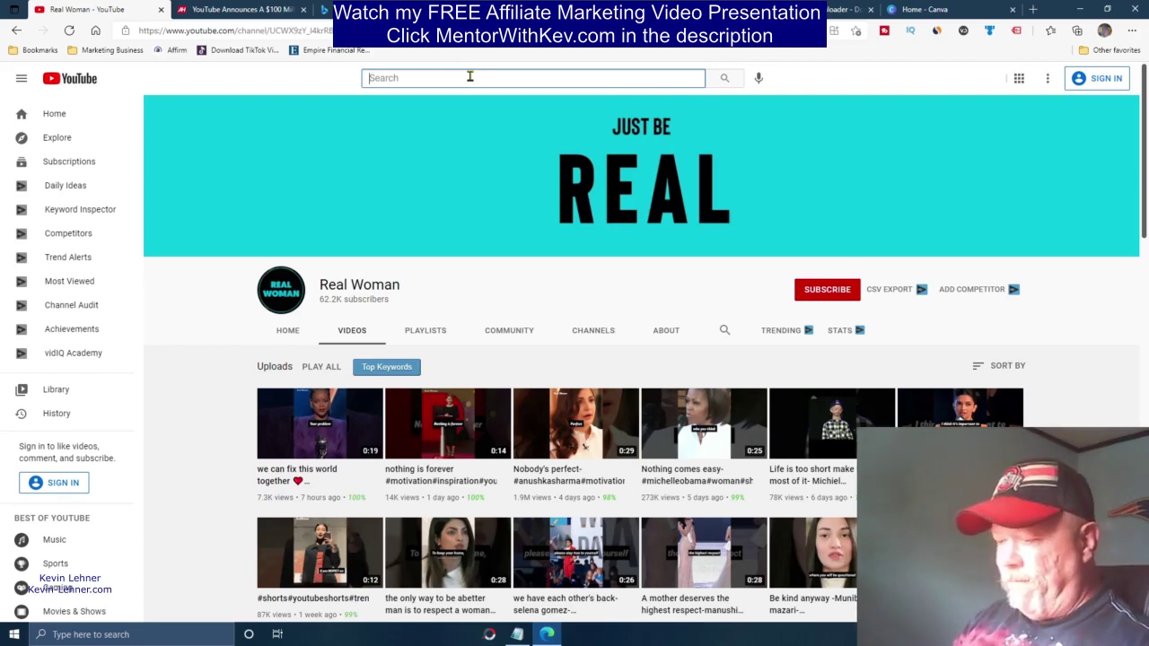
{"action": "type", "text": "fitne"}
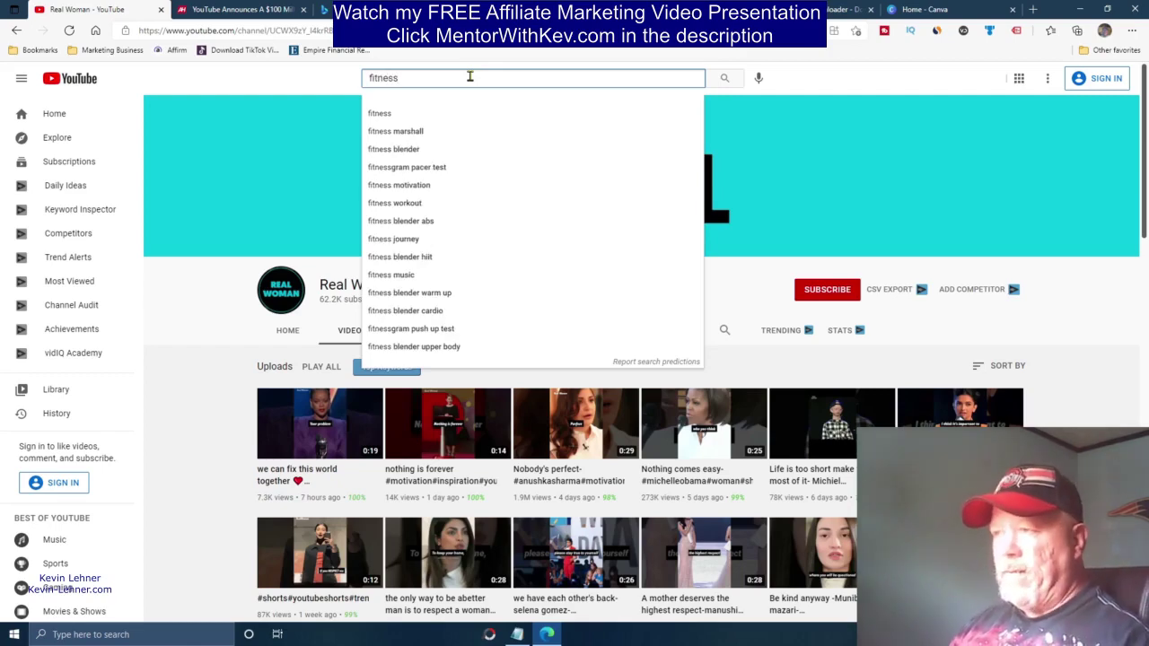
{"action": "type", "text": "ss"}
{"action": "key", "text": "Return"}
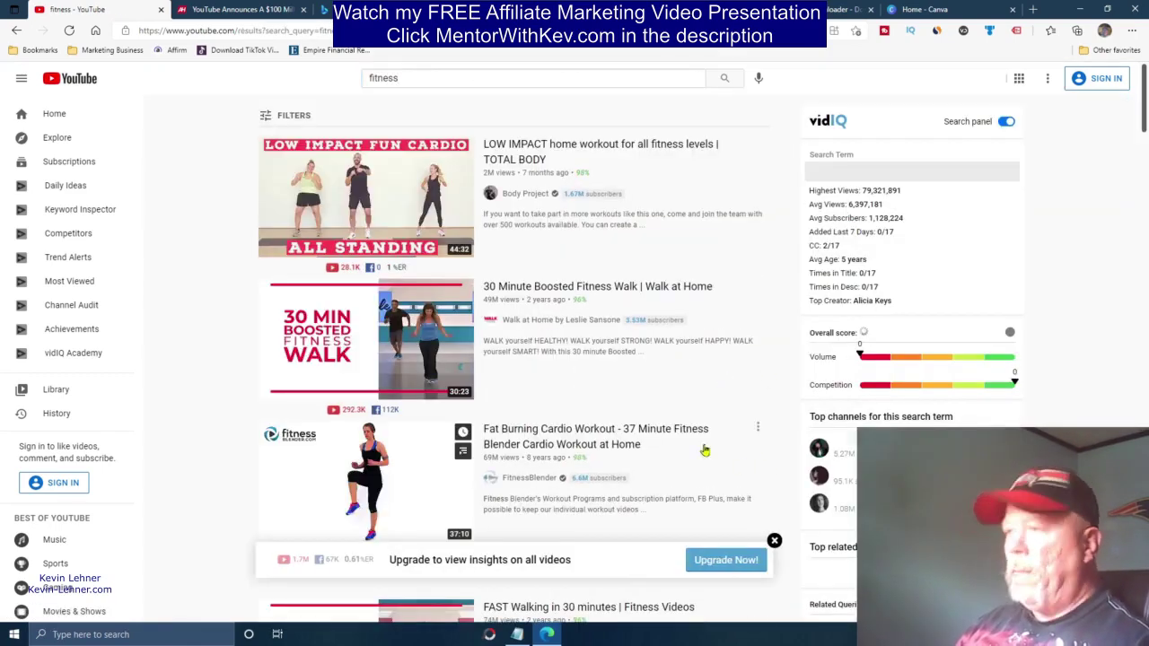
- Browse the fitness search results, looking over the available videos, their lengths and view counts
{"action": "scroll", "coordinate": [705, 450], "scroll_direction": "down", "scroll_amount": 7}
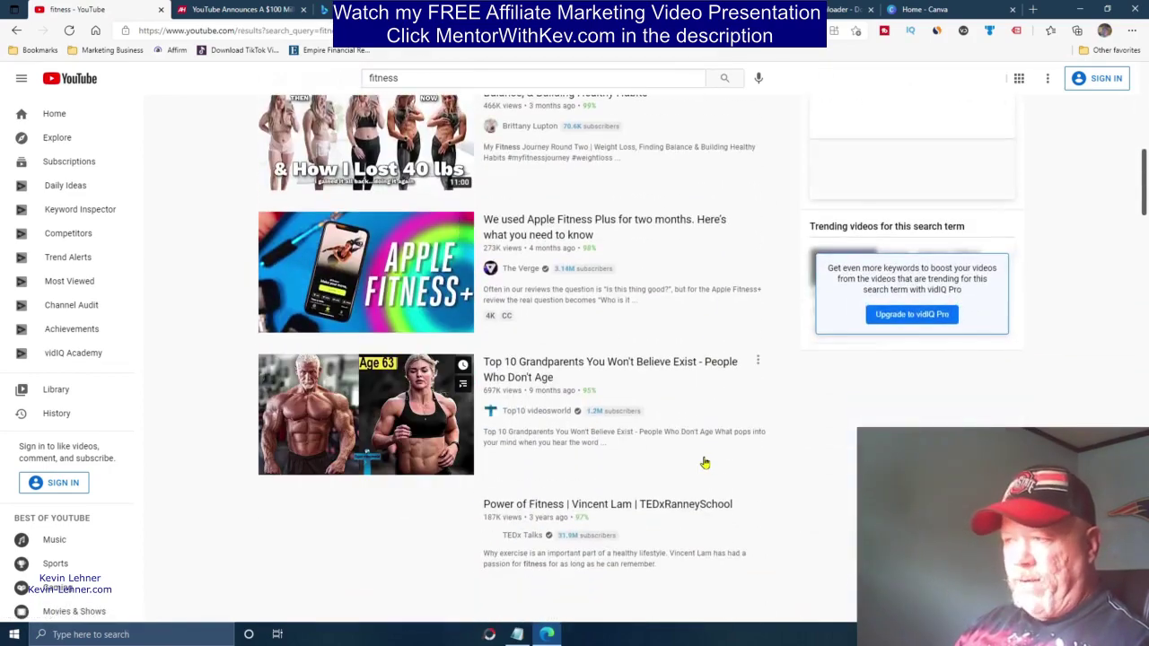
{"action": "scroll", "coordinate": [704, 463], "scroll_direction": "down", "scroll_amount": 5}
{"action": "scroll", "coordinate": [704, 463], "scroll_direction": "down", "scroll_amount": 4}
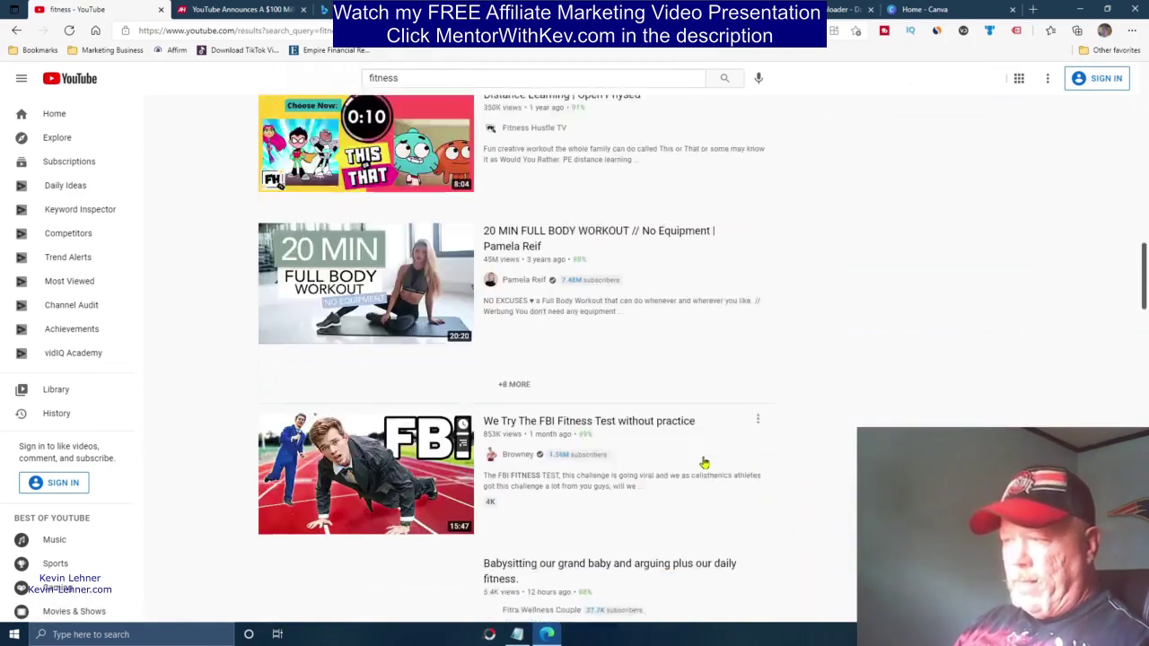
{"action": "scroll", "coordinate": [704, 463], "scroll_direction": "down", "scroll_amount": 1}
{"action": "scroll", "coordinate": [698, 464], "scroll_direction": "down", "scroll_amount": 3}
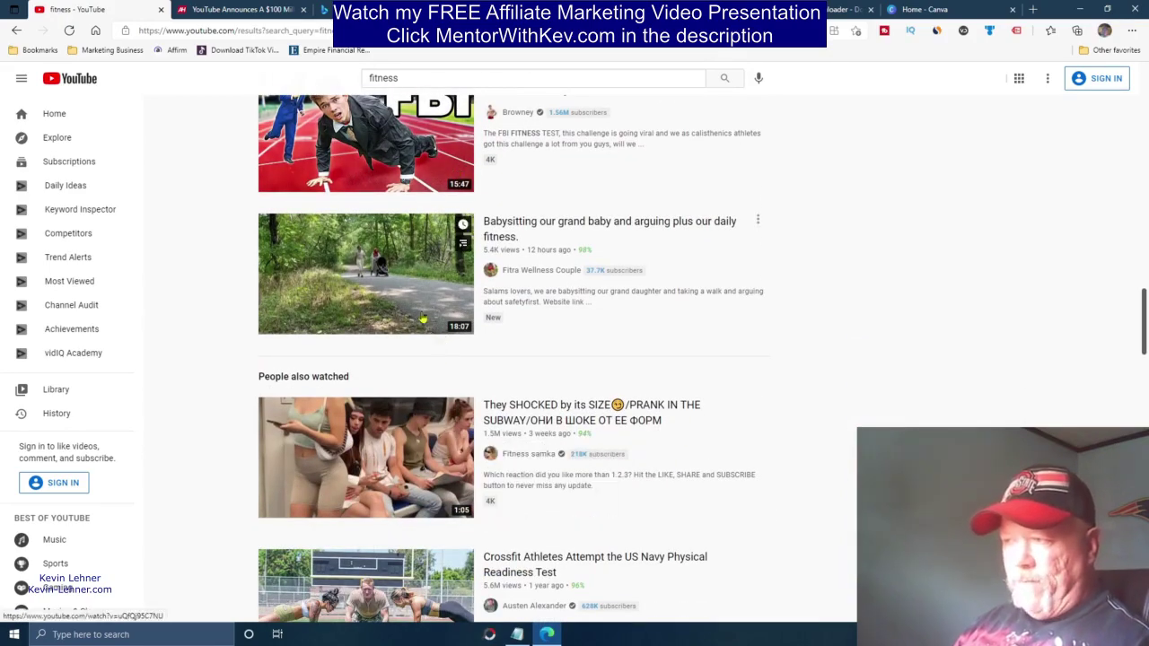
{"action": "scroll", "coordinate": [628, 341], "scroll_direction": "down", "scroll_amount": 4}
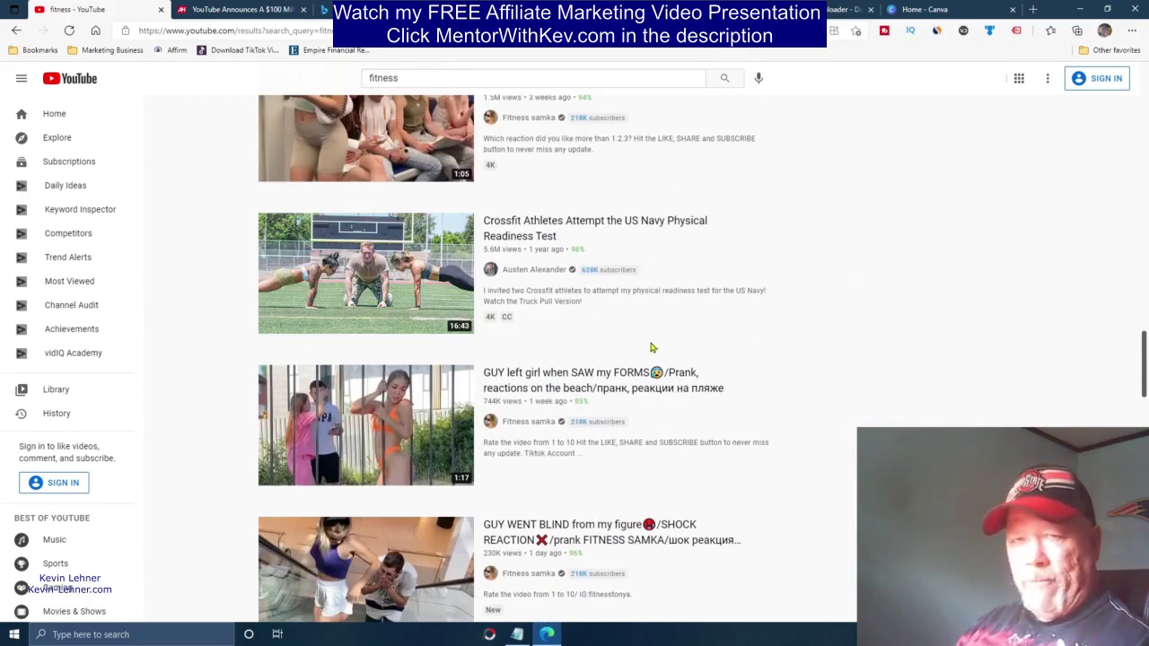
- Filter the fitness search results to Creative Commons videos
{"action": "scroll", "coordinate": [652, 346], "scroll_direction": "up", "scroll_amount": 20}
{"action": "scroll", "coordinate": [628, 396], "scroll_direction": "up", "scroll_amount": 3}
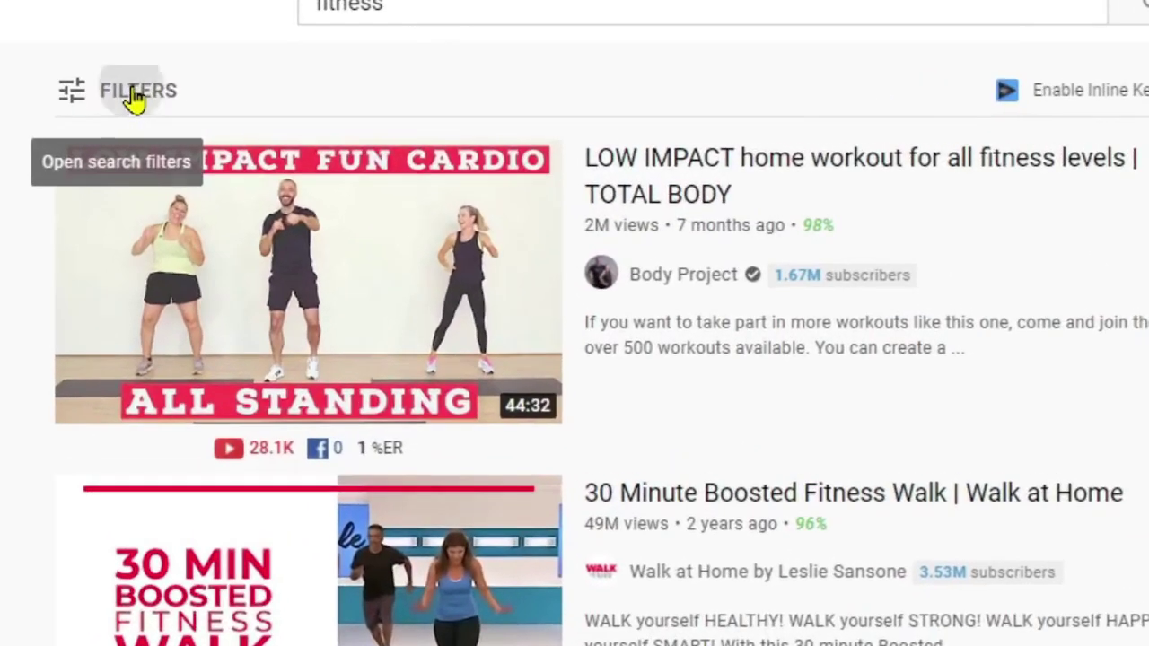
{"action": "left_click", "coordinate": [151, 100]}
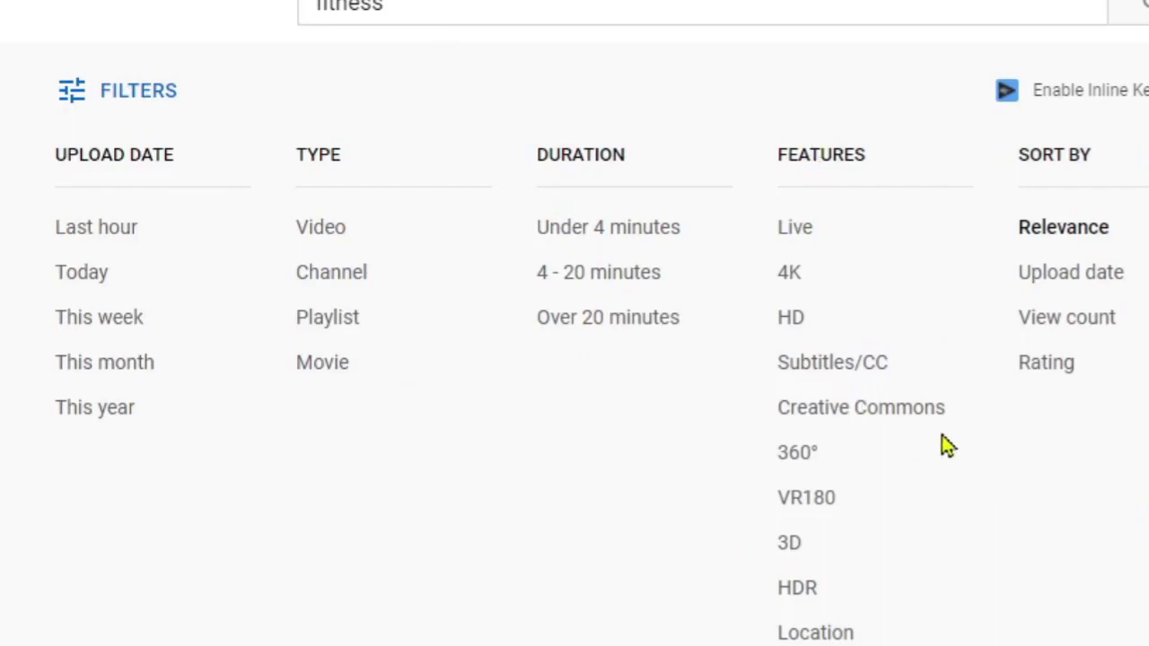
{"action": "left_click", "coordinate": [827, 415]}
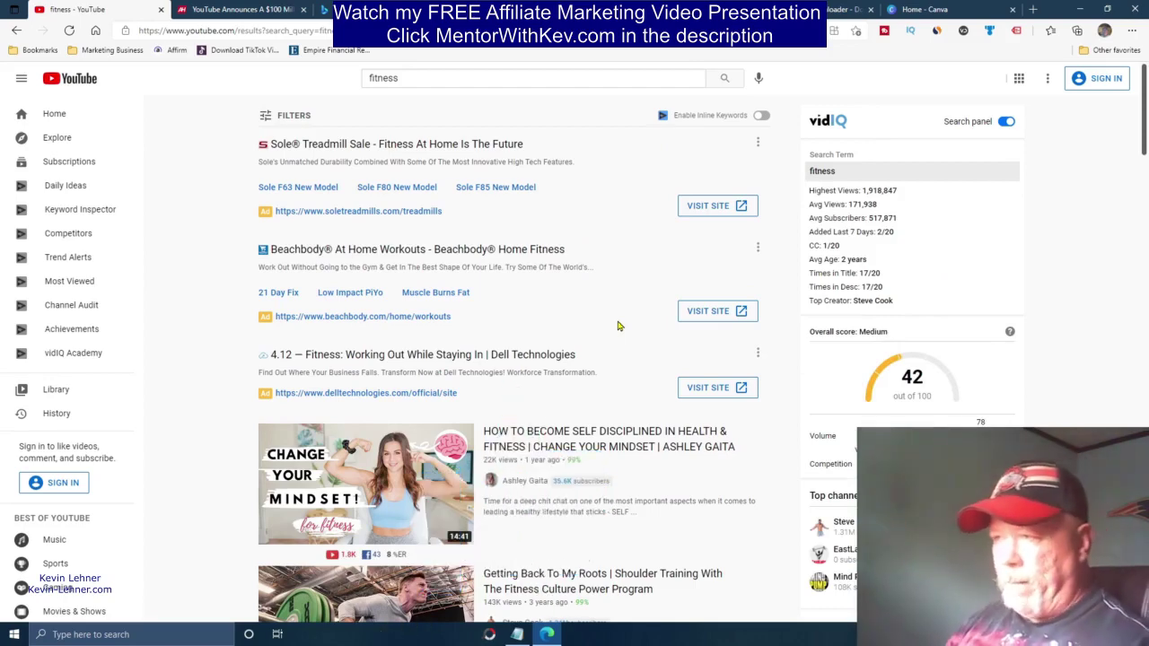
- Review the Creative Commons fitness videos and sort them by view count
{"action": "left_click", "coordinate": [305, 117]}
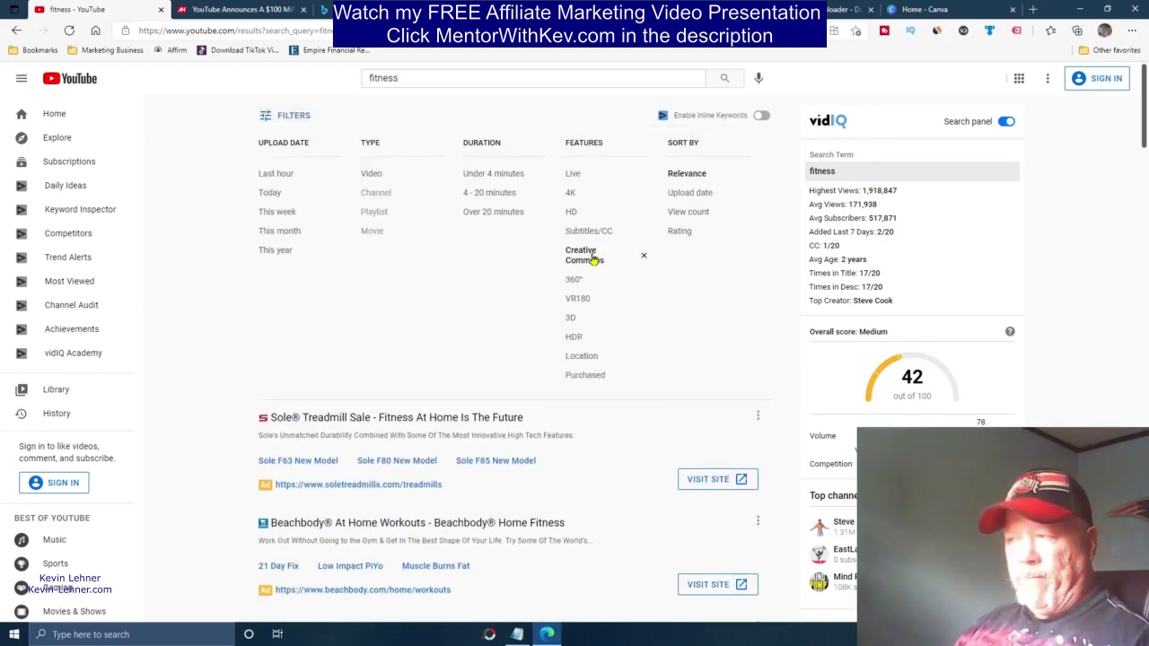
{"action": "scroll", "coordinate": [484, 467], "scroll_direction": "down", "scroll_amount": 7}
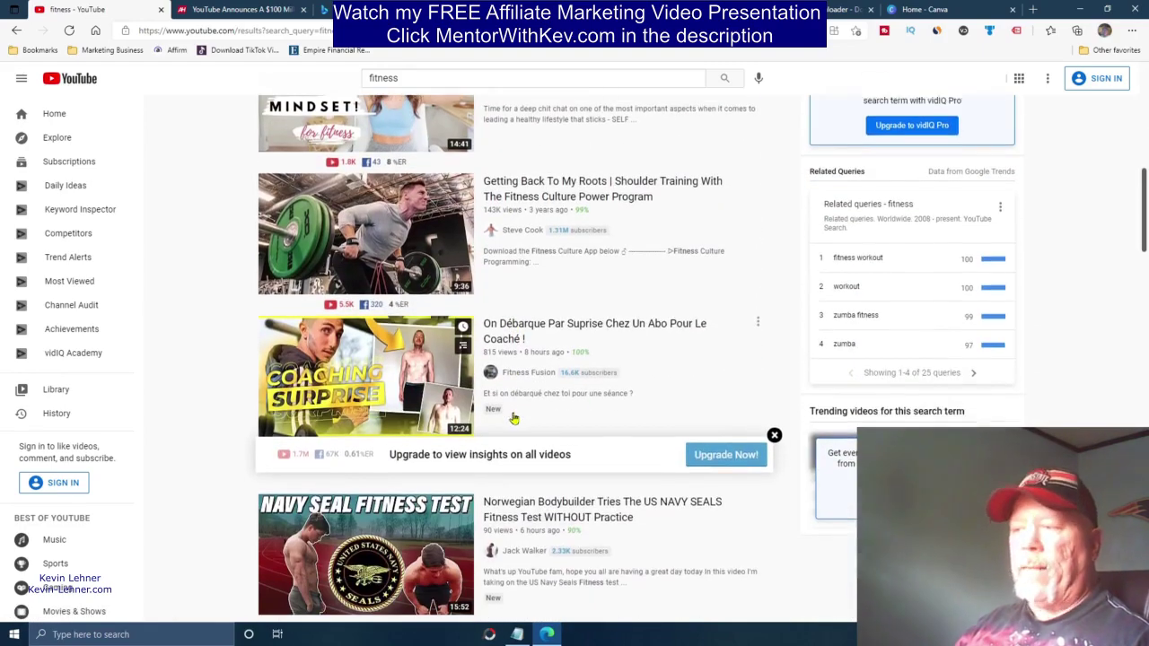
{"action": "mouse_move", "coordinate": [391, 258]}
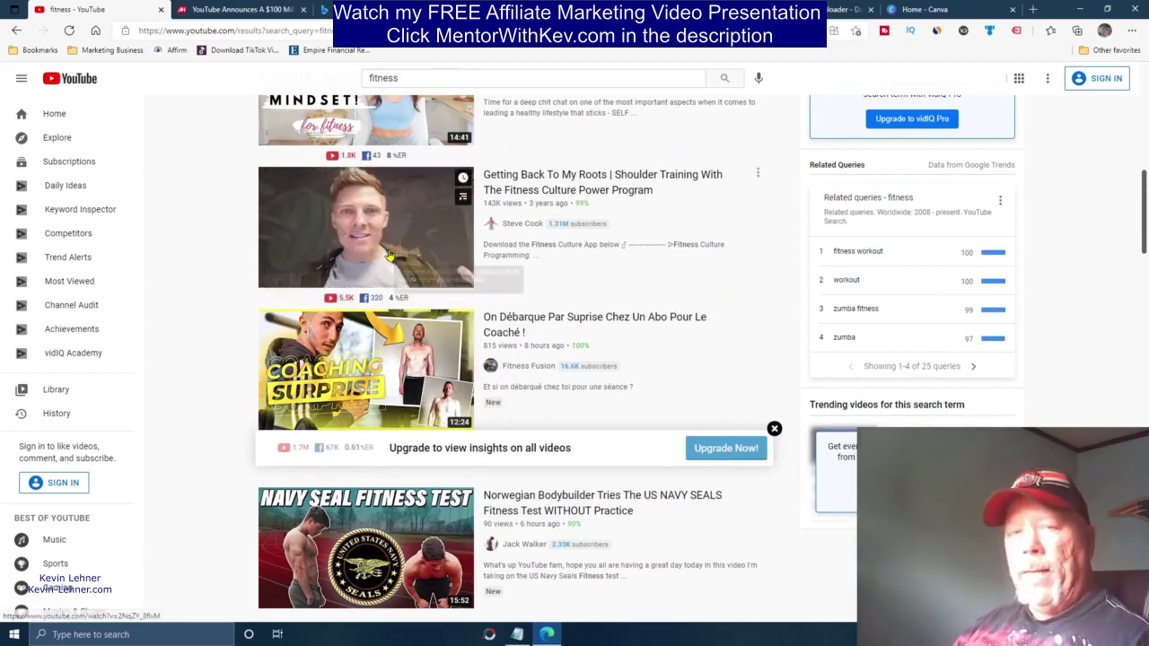
{"action": "mouse_move", "coordinate": [449, 344]}
{"action": "scroll", "coordinate": [455, 350], "scroll_direction": "down", "scroll_amount": 5}
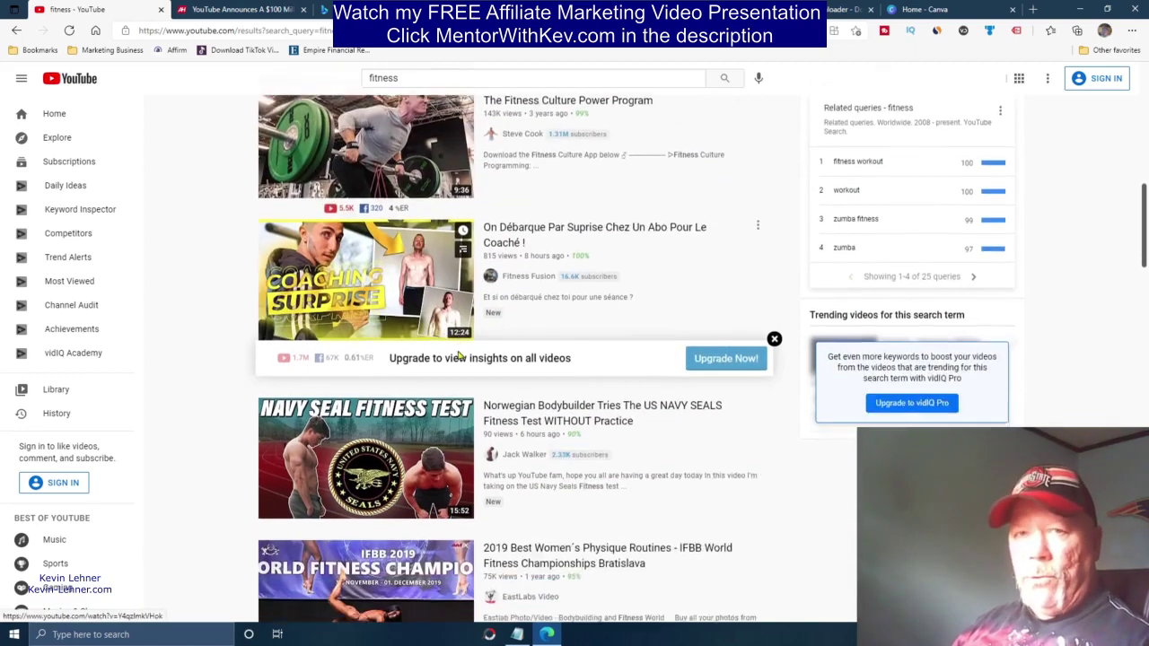
{"action": "scroll", "coordinate": [462, 409], "scroll_direction": "up", "scroll_amount": 10}
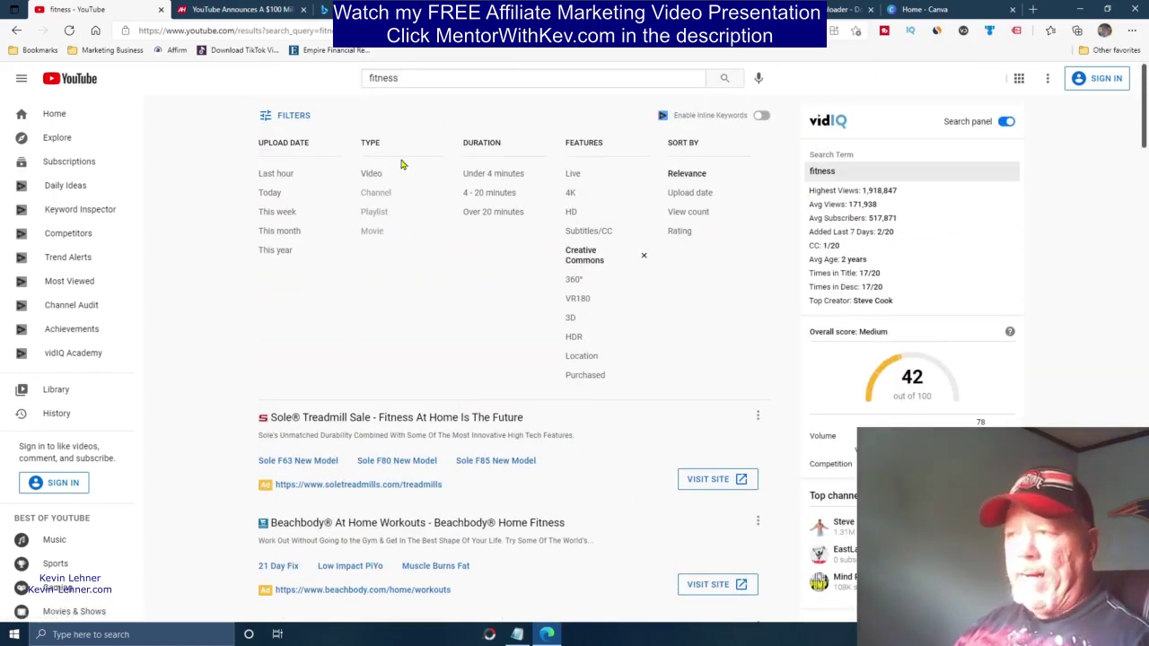
{"action": "left_click", "coordinate": [697, 218]}
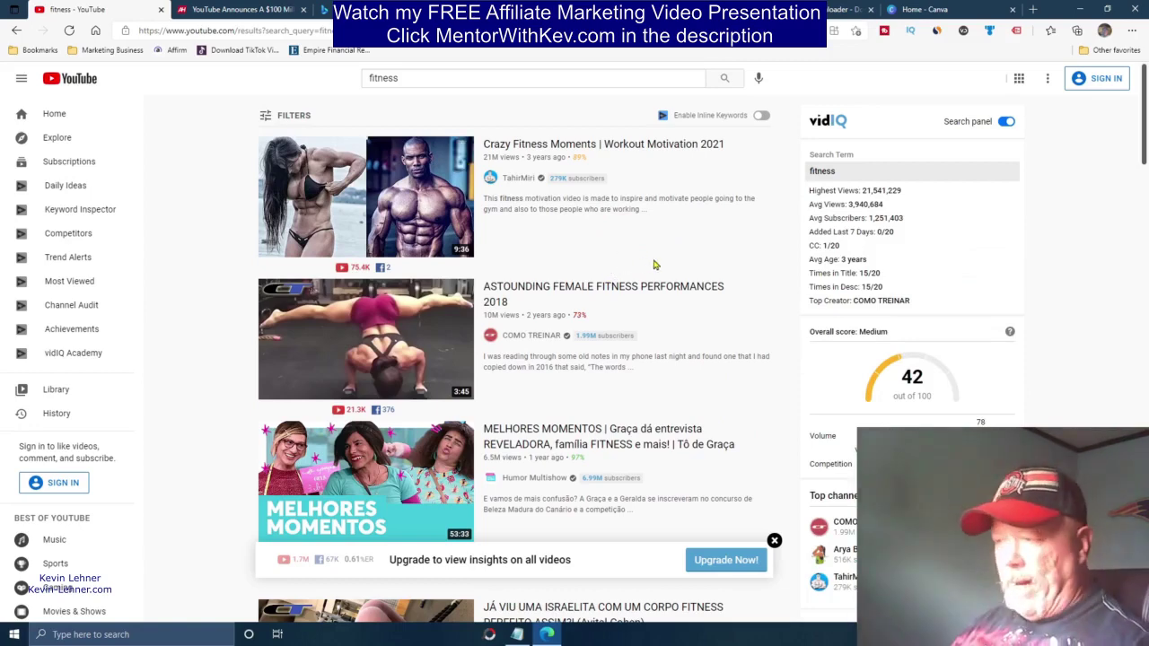
- Open the fitness video "JÁ VIU UMA ISRAELITA COM UM CORPO FITNESS PERFEITO ASSIM?!" from the sorted results and pause its playback
{"action": "scroll", "coordinate": [655, 263], "scroll_direction": "down", "scroll_amount": 5}
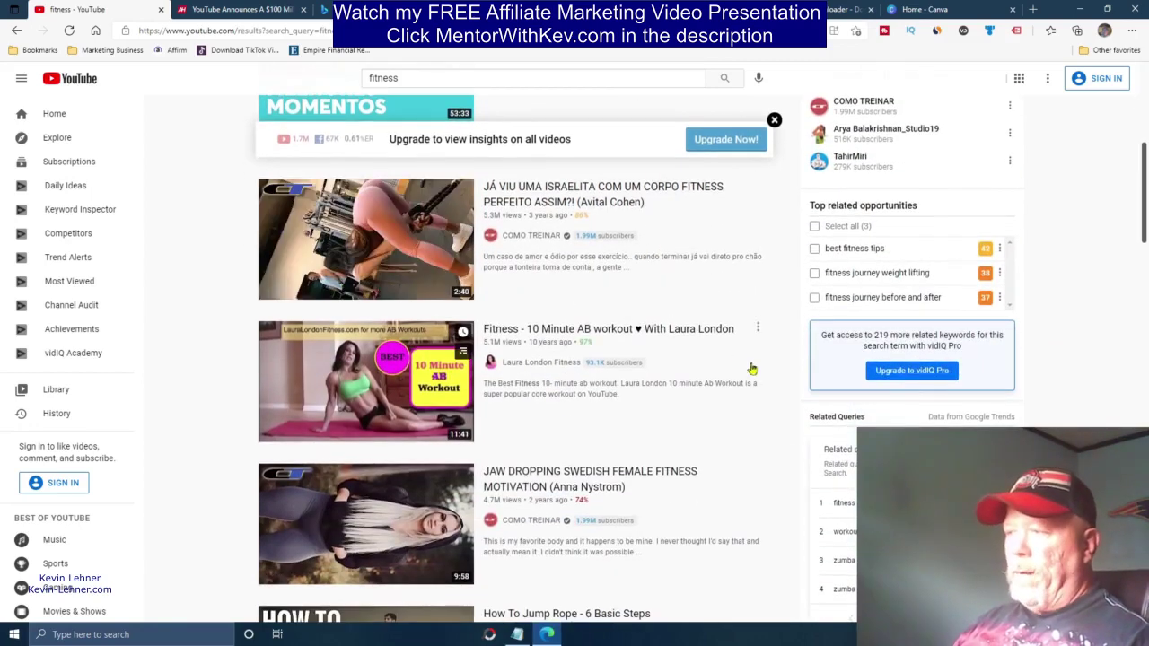
{"action": "scroll", "coordinate": [667, 340], "scroll_direction": "up", "scroll_amount": 1}
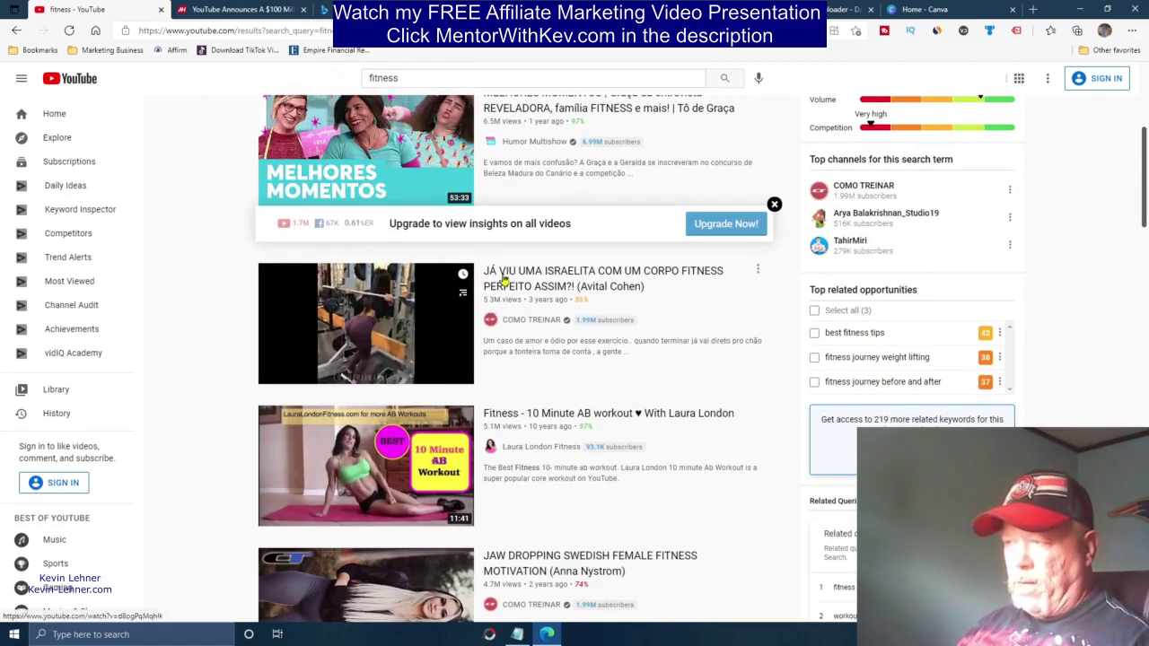
{"action": "mouse_move", "coordinate": [585, 426]}
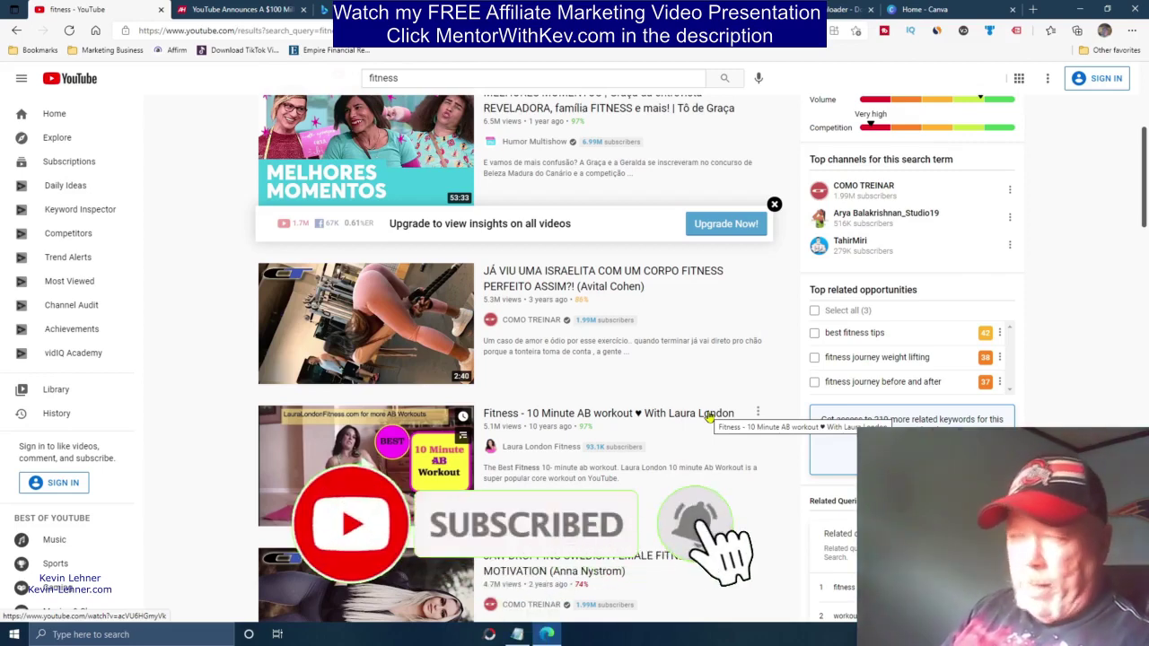
{"action": "left_click", "coordinate": [383, 321]}
{"action": "left_click", "coordinate": [79, 528]}
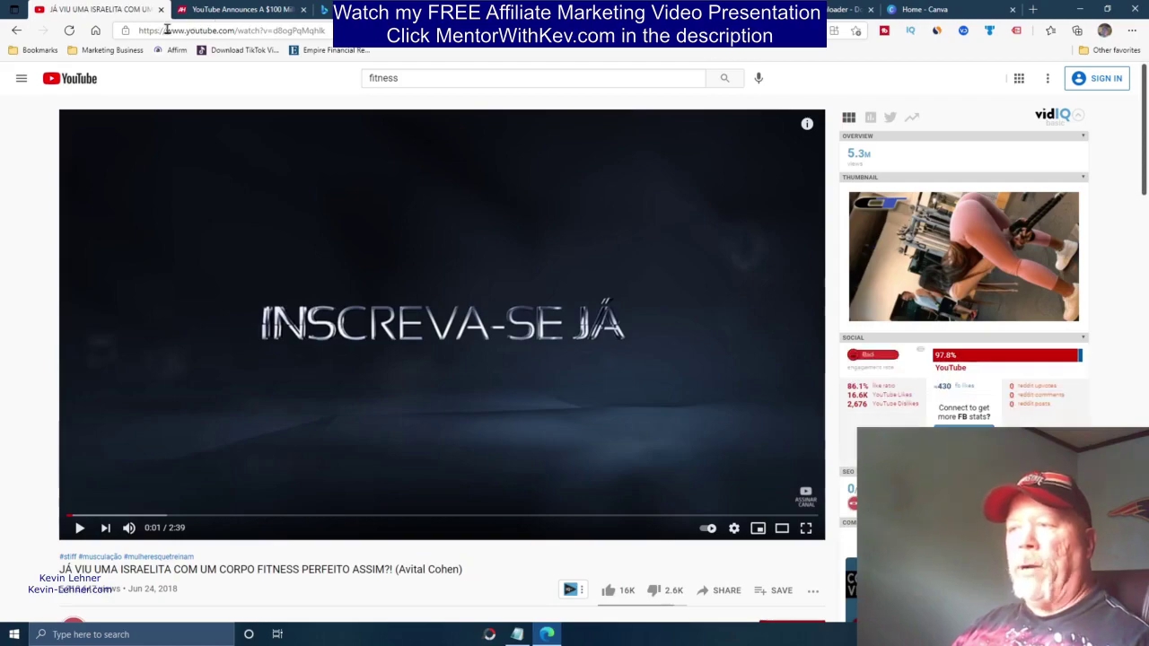
- Copy the video's web address and process it in the YouTube Video Downloader at 9convert.com
{"action": "left_click", "coordinate": [198, 30]}
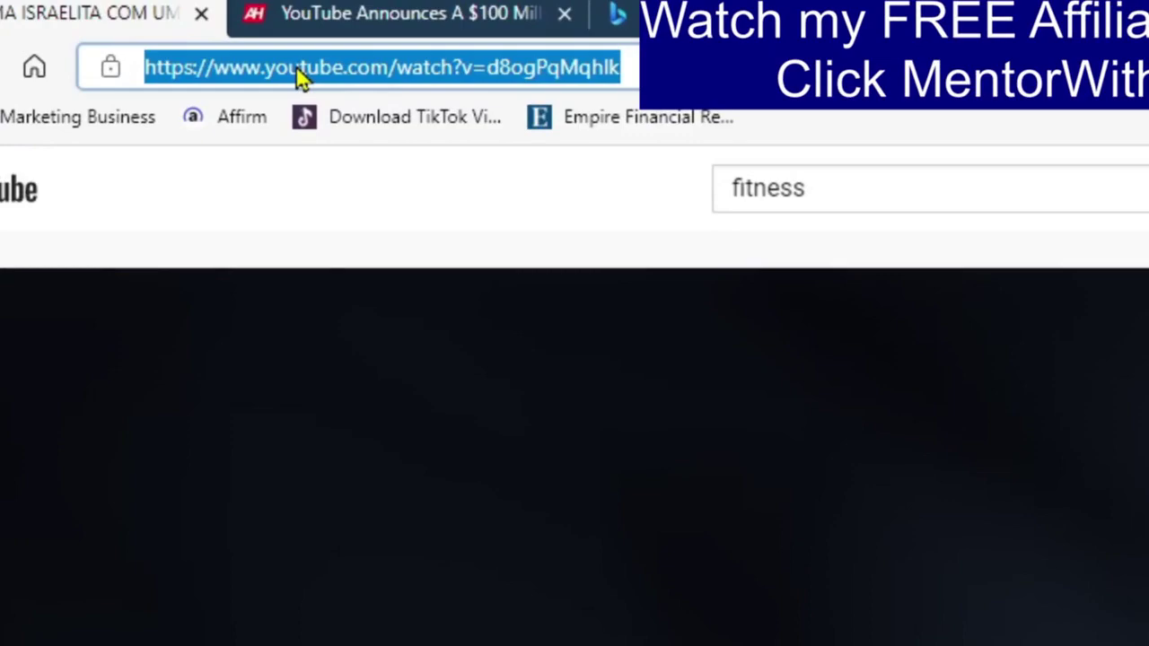
{"action": "right_click", "coordinate": [300, 76]}
{"action": "left_click", "coordinate": [350, 320]}
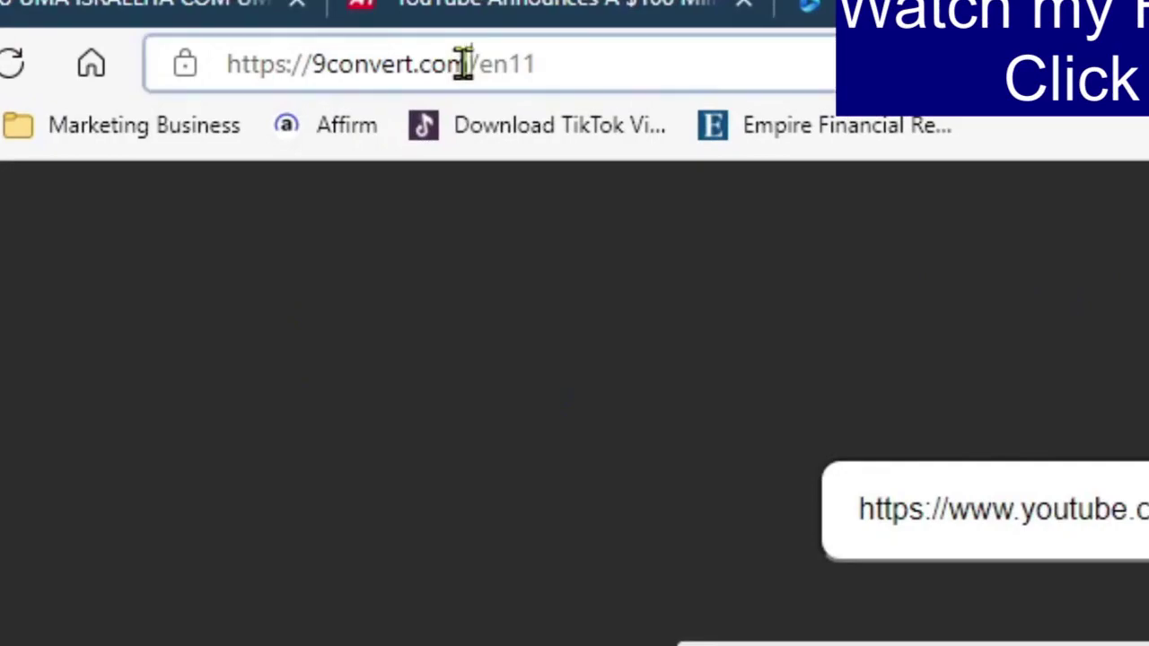
{"action": "left_click_drag", "start_coordinate": [463, 65], "coordinate": [311, 65]}
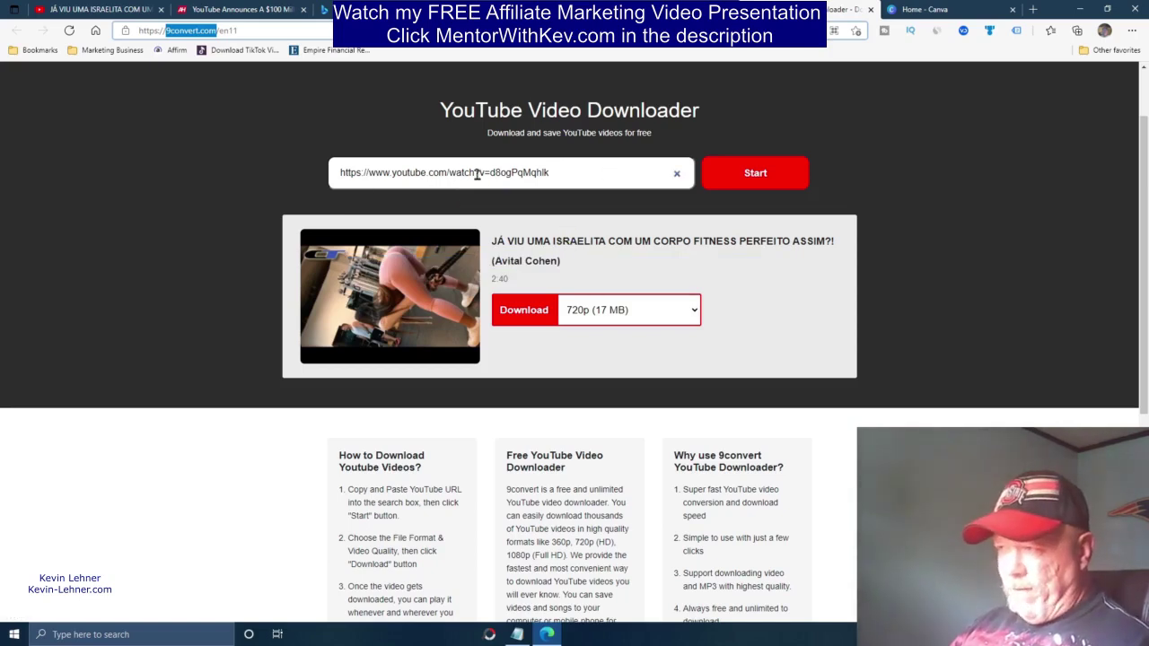
{"action": "left_click", "coordinate": [745, 175]}
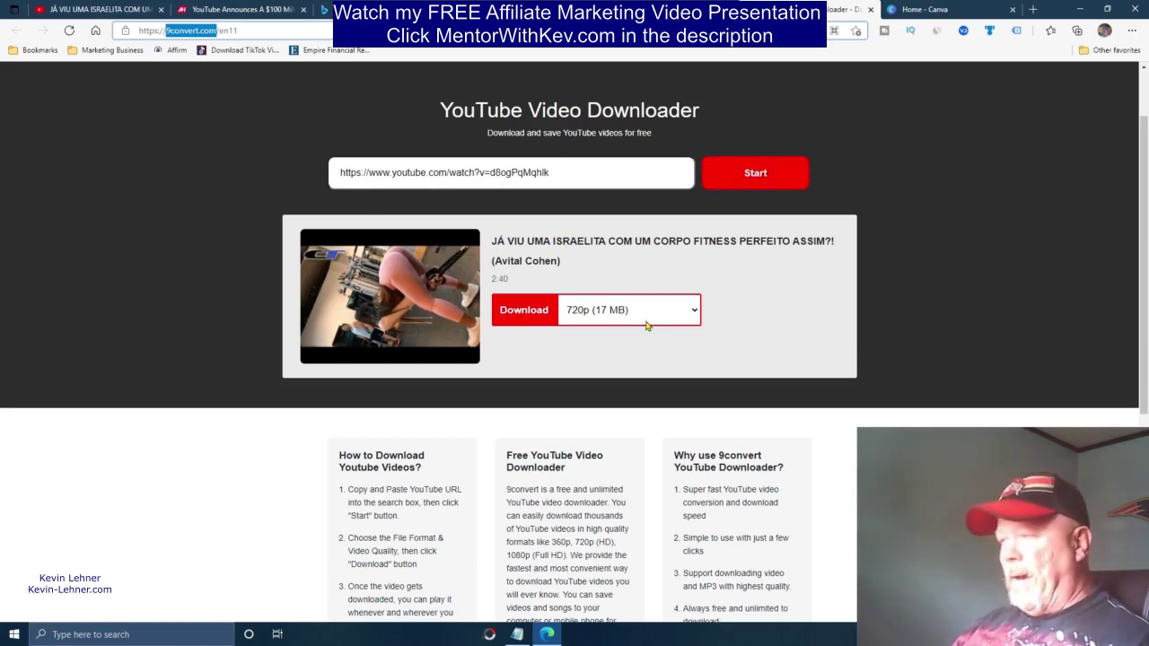
- Check the available download formats, keep the 720p quality, and open the browser's list of downloads
{"action": "left_click", "coordinate": [694, 311]}
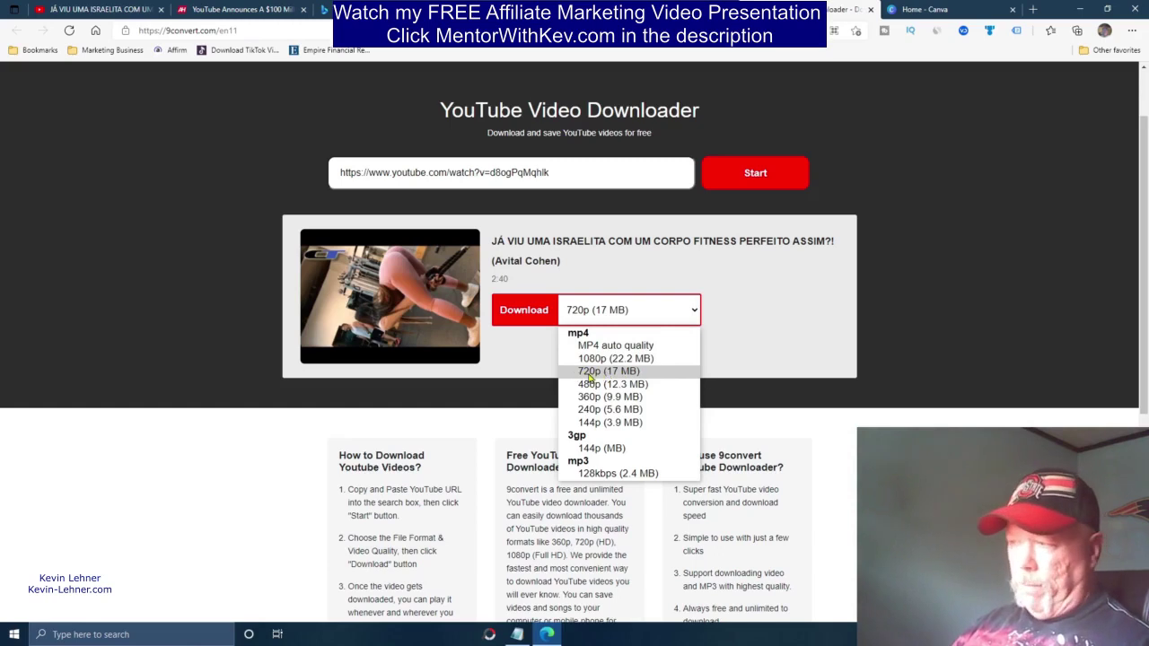
{"action": "left_click", "coordinate": [803, 312]}
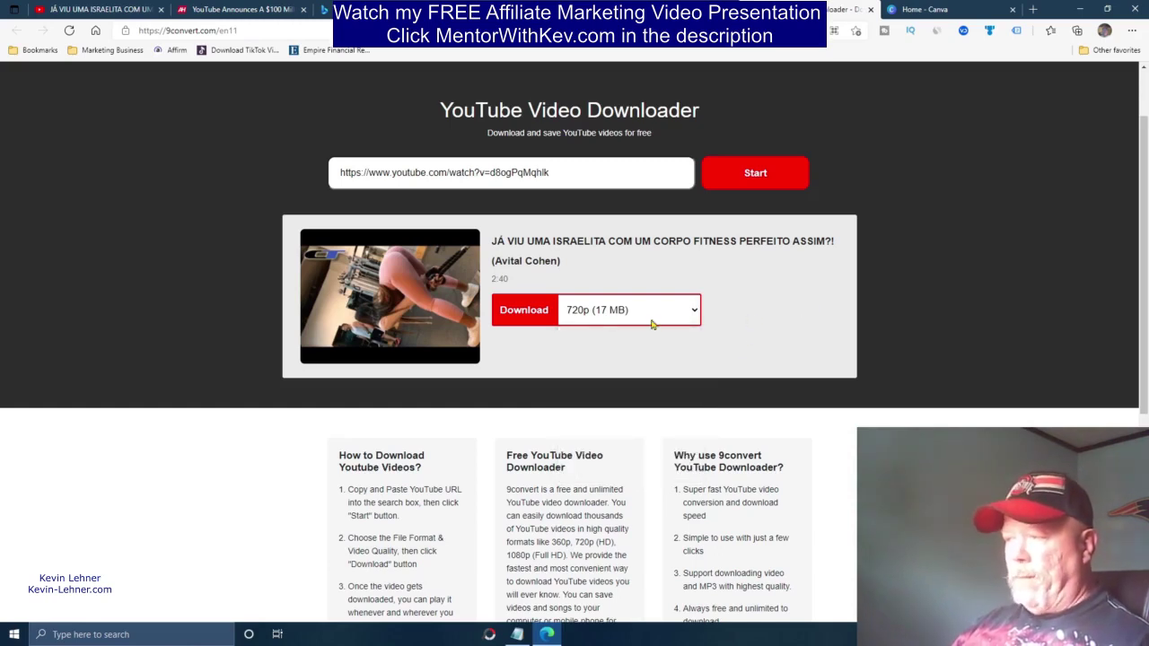
{"action": "left_click", "coordinate": [1132, 31]}
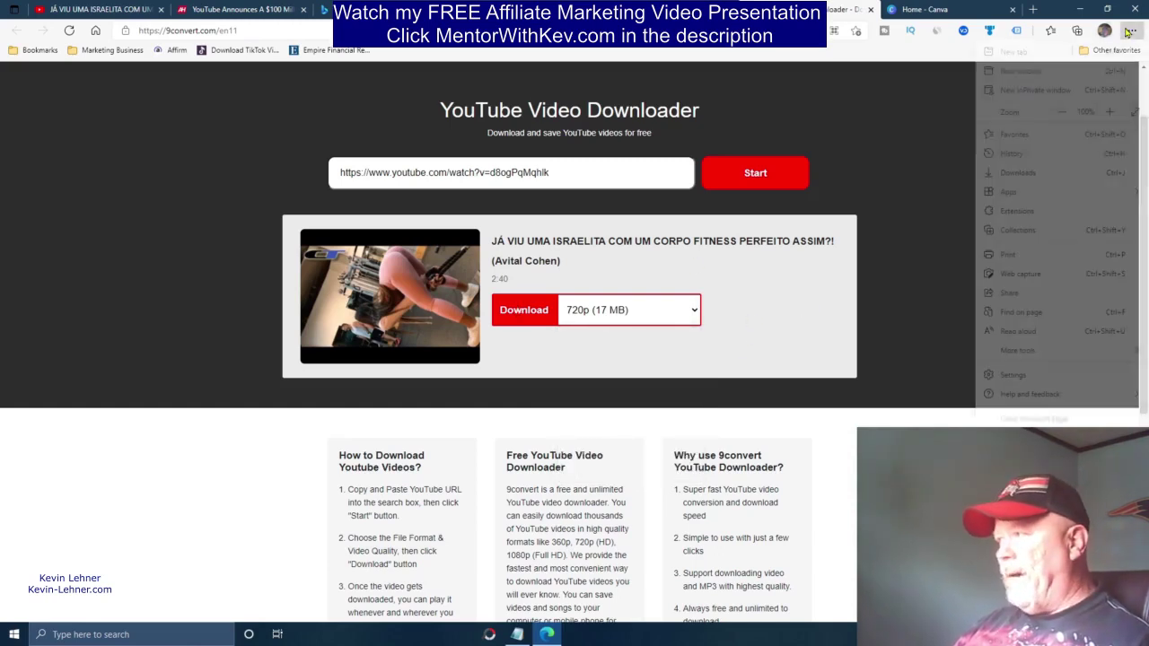
{"action": "left_click", "coordinate": [1017, 174]}
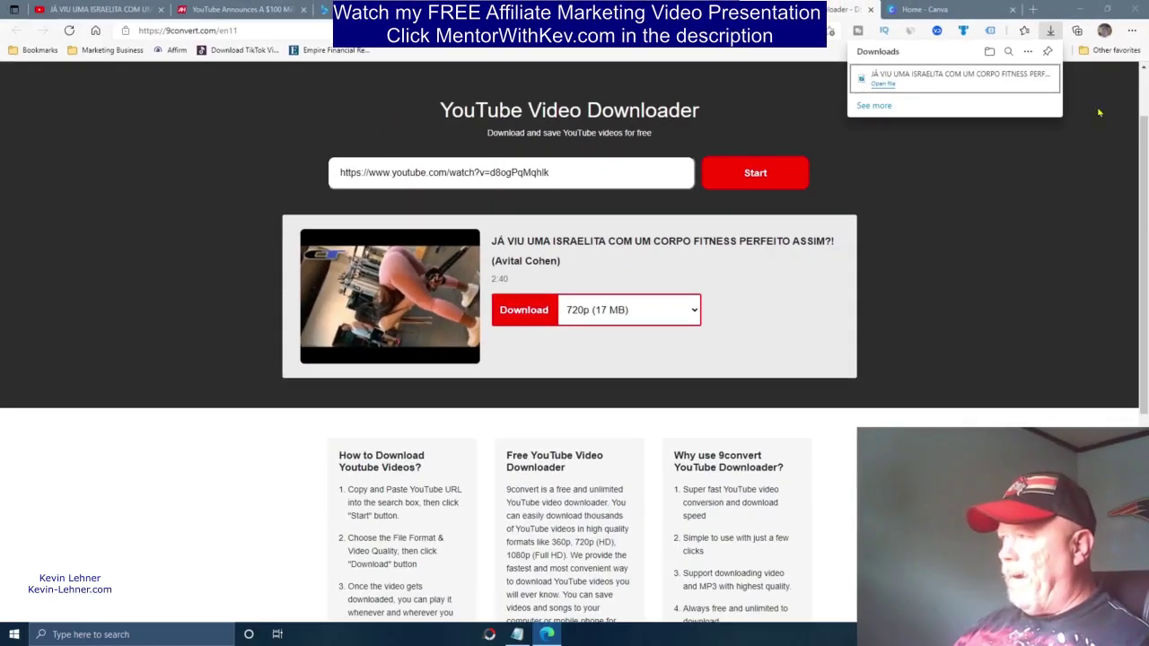
- Close the downloads list, revisit the fitness video's page briefly, and switch to the Canva home page at canva.com
{"action": "left_click", "coordinate": [1004, 281]}
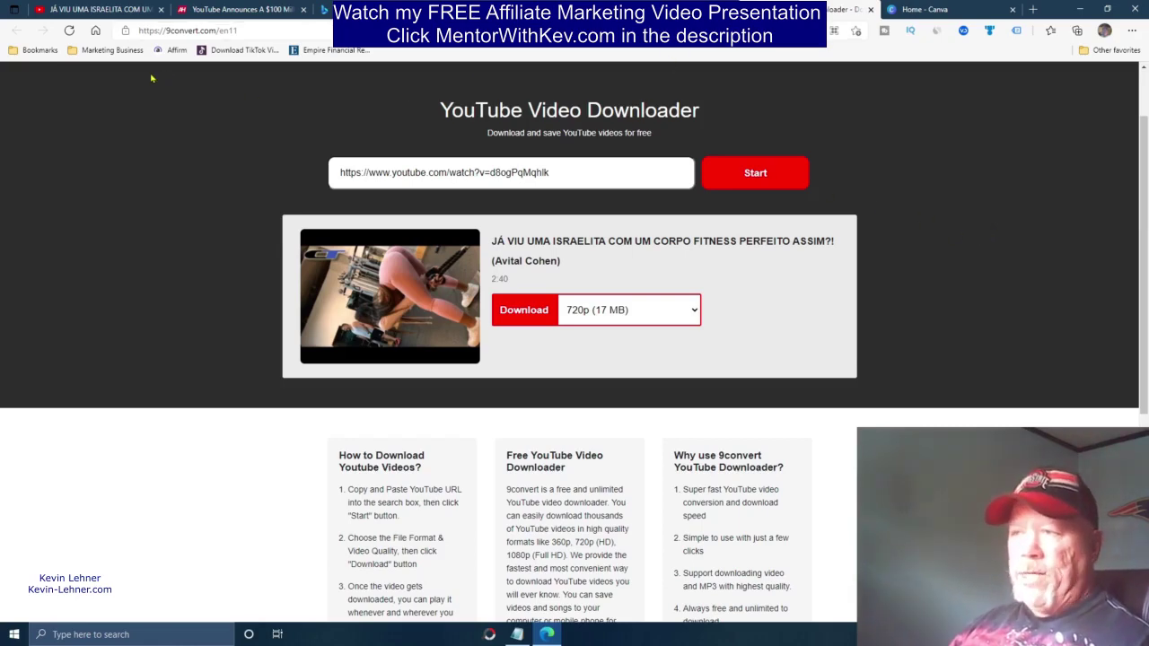
{"action": "left_click", "coordinate": [105, 13]}
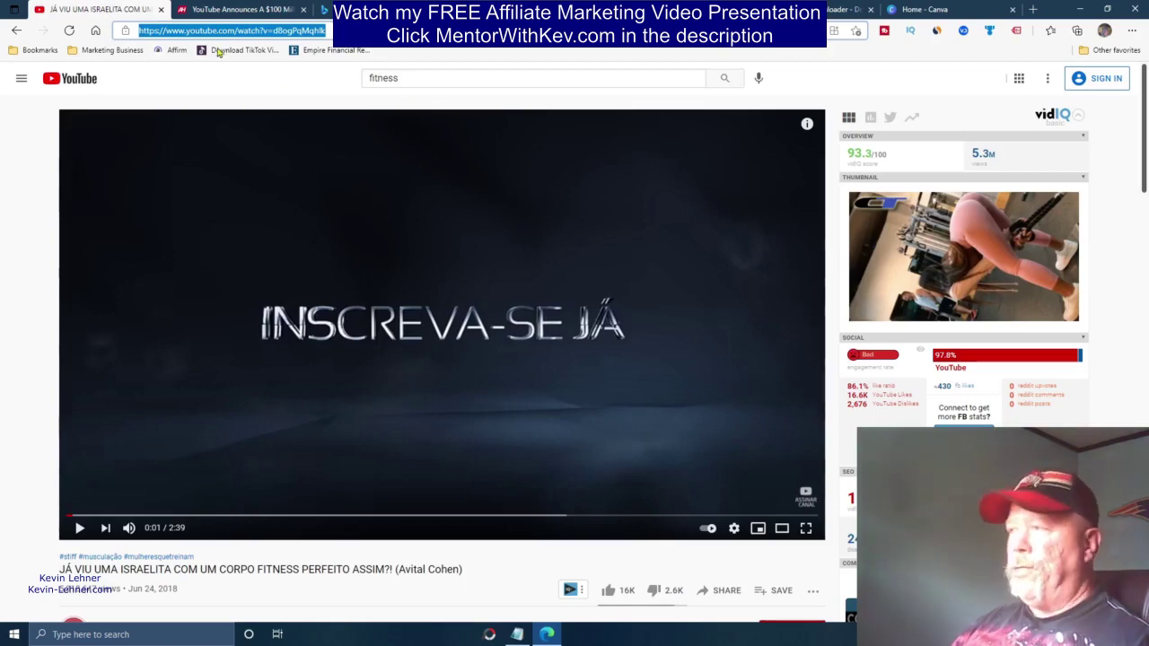
{"action": "left_click", "coordinate": [930, 9]}
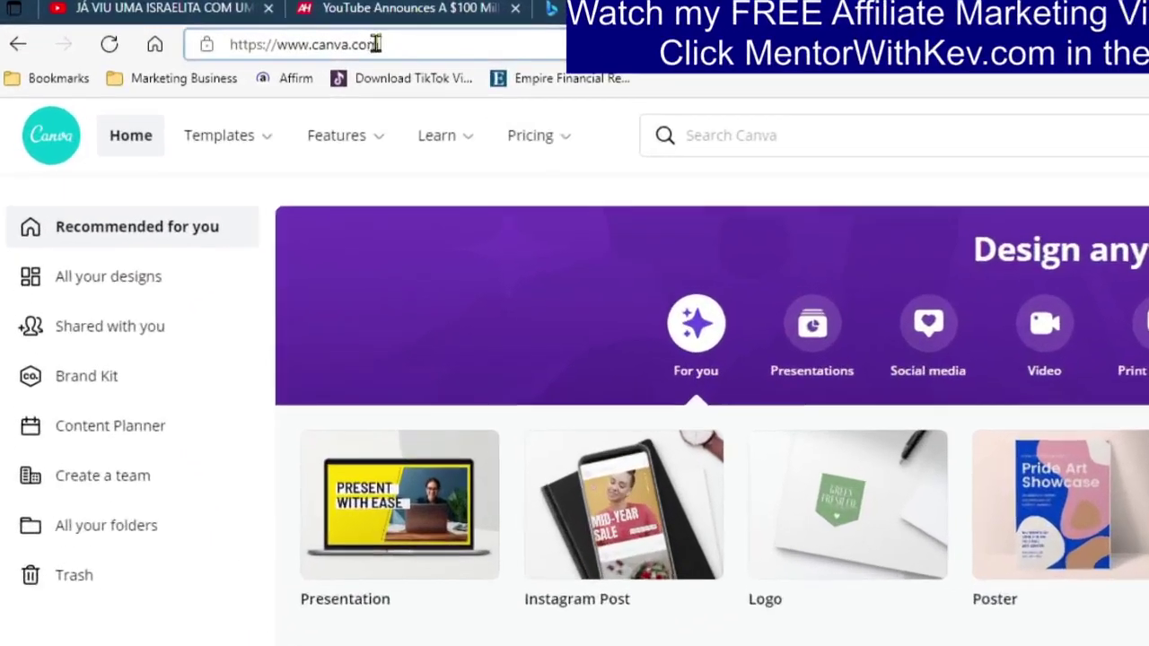
{"action": "left_click_drag", "start_coordinate": [224, 31], "coordinate": [184, 31]}
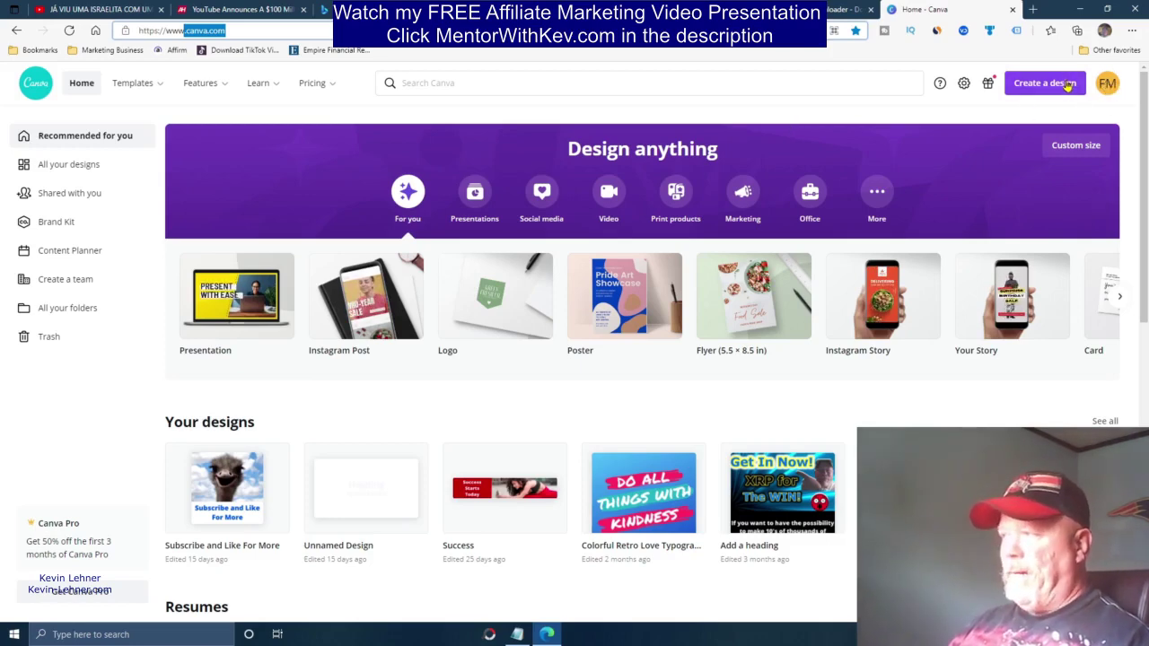
- Search Canva for "mobile video" and open the Mobile Video template results
{"action": "left_click", "coordinate": [400, 83]}
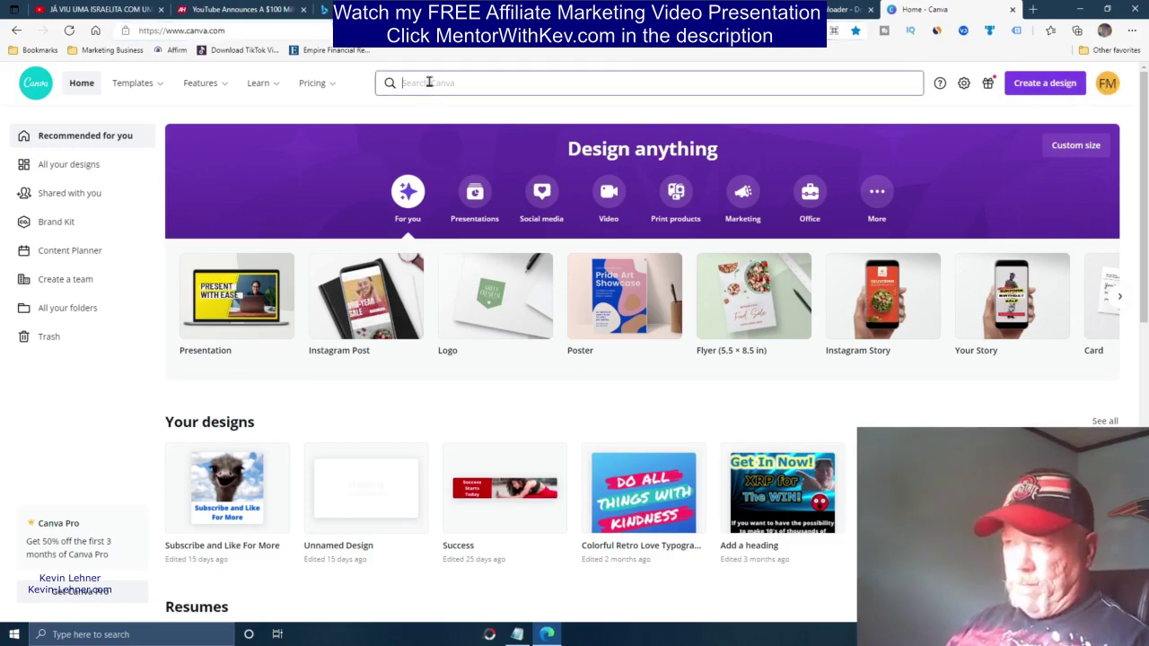
{"action": "type", "text": "mobile "}
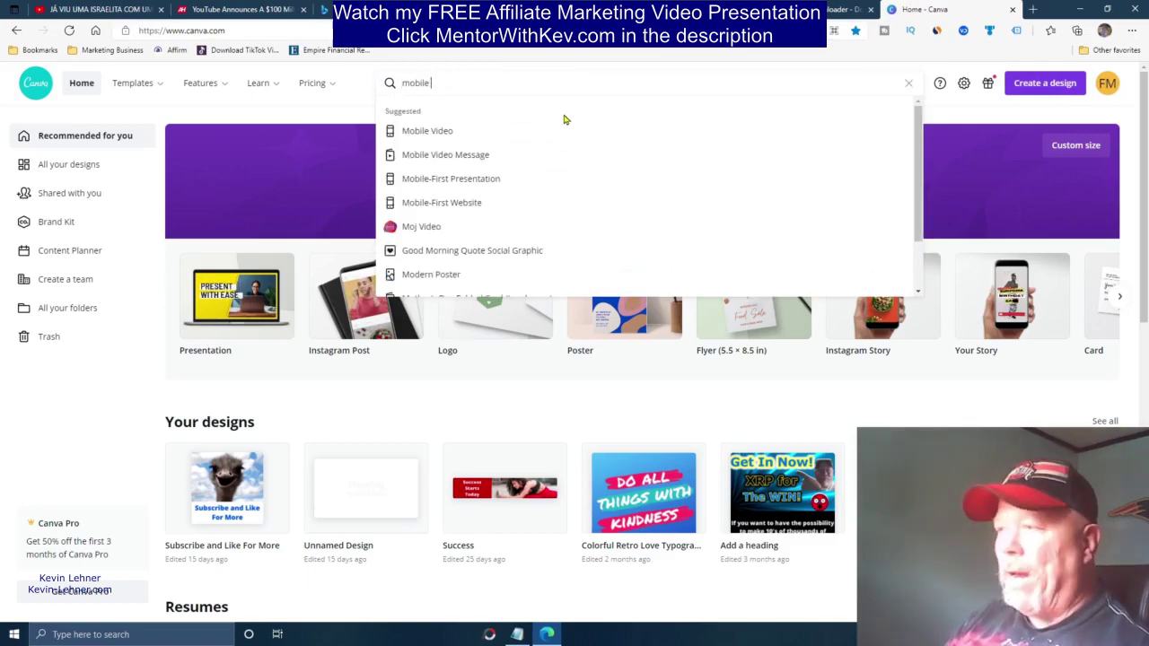
{"action": "type", "text": "video"}
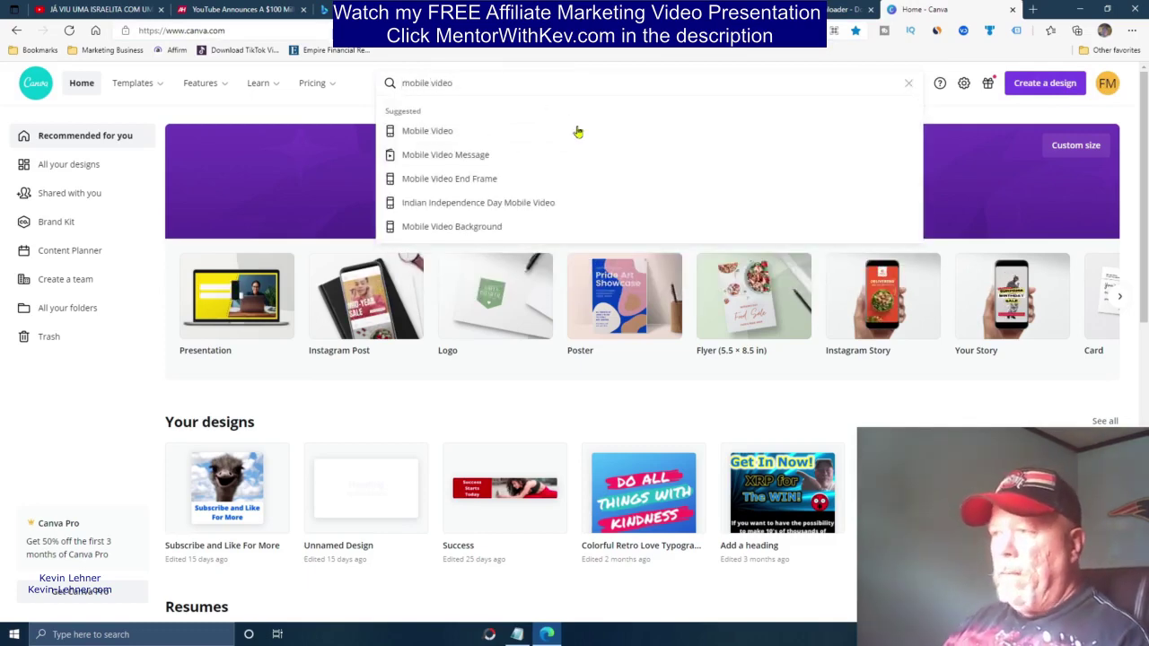
{"action": "left_click", "coordinate": [422, 133]}
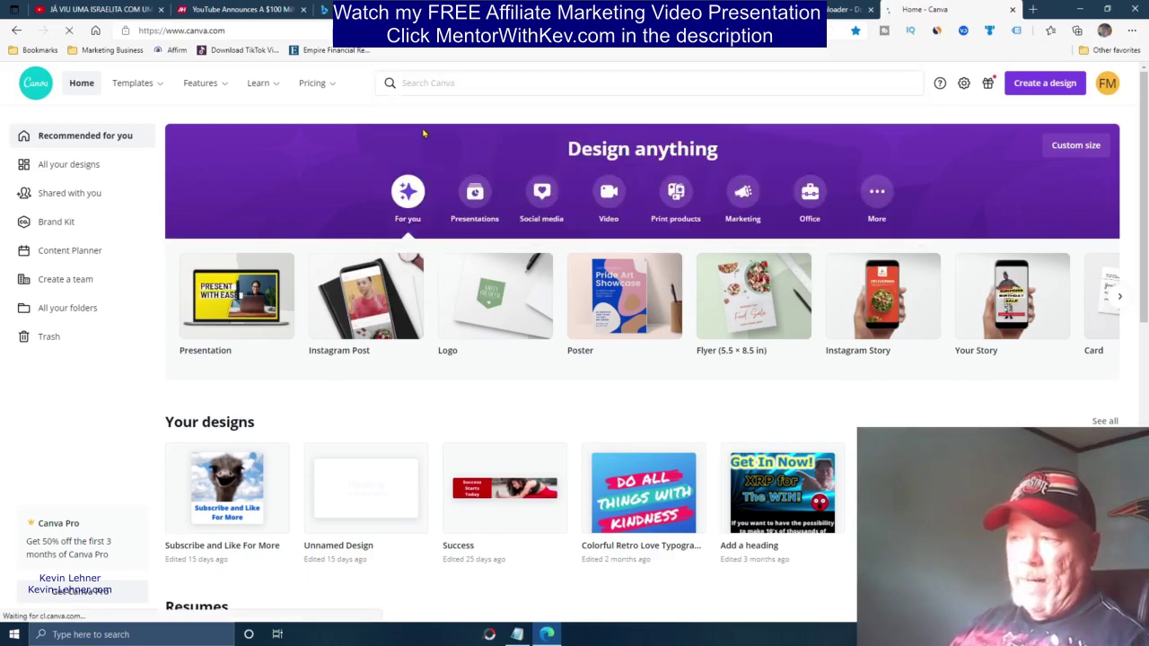
- Look through the Mobile Video templates and create a blank Mobile Video design
{"action": "scroll", "coordinate": [421, 394], "scroll_direction": "down", "scroll_amount": 1}
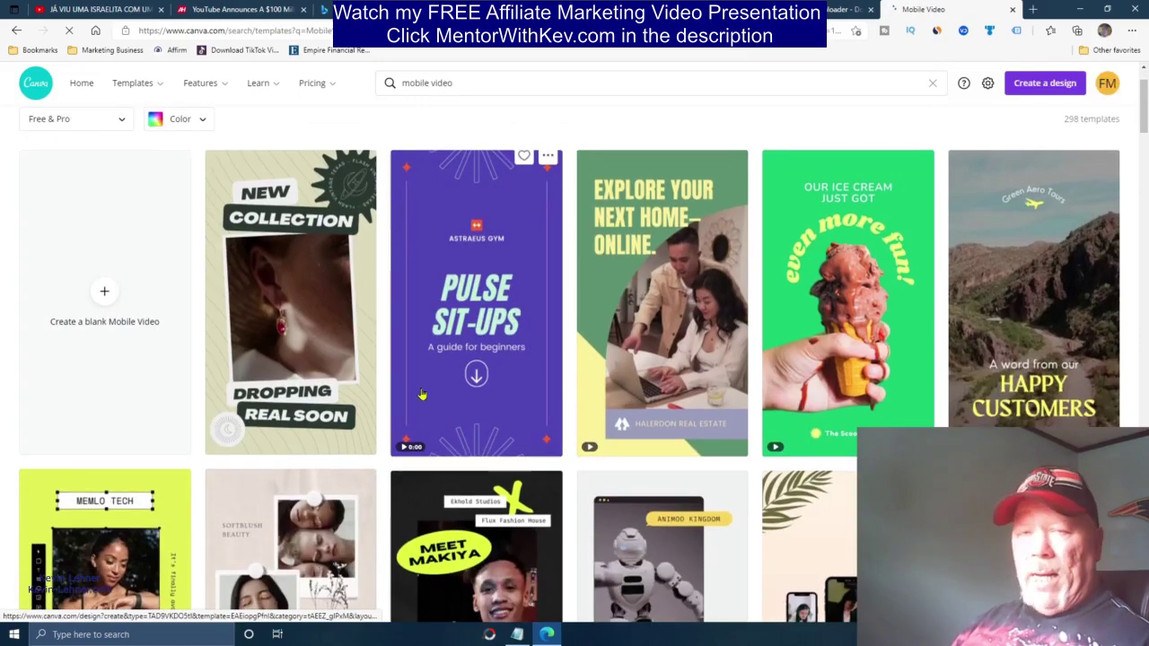
{"action": "scroll", "coordinate": [857, 402], "scroll_direction": "down", "scroll_amount": 3}
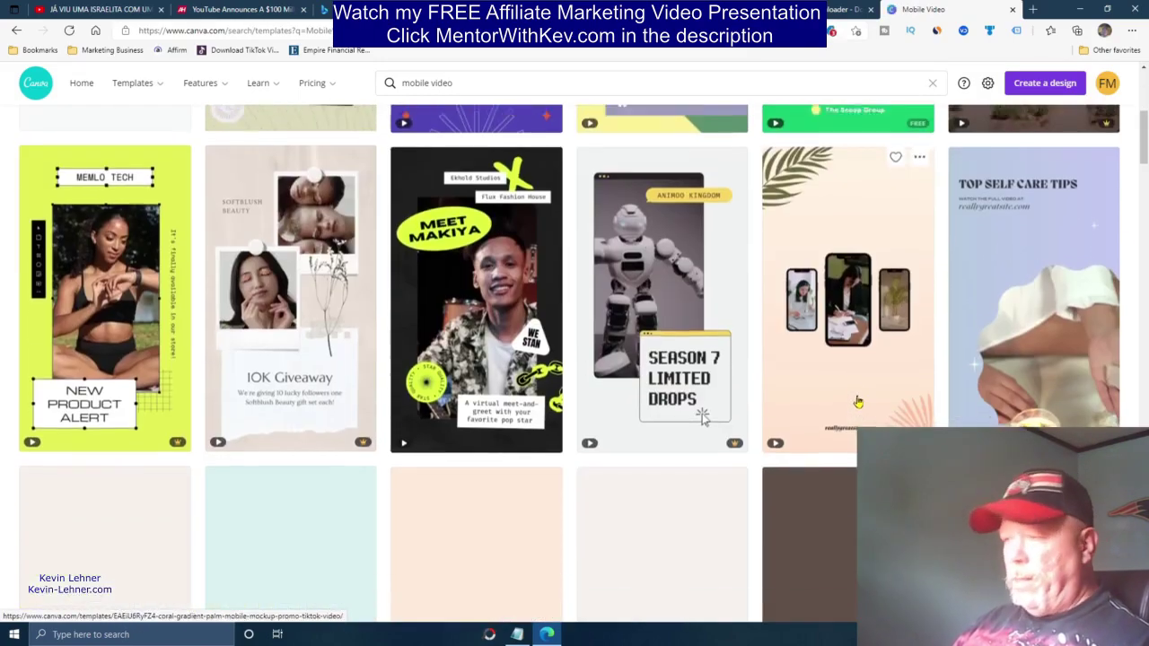
{"action": "scroll", "coordinate": [605, 419], "scroll_direction": "down", "scroll_amount": 4}
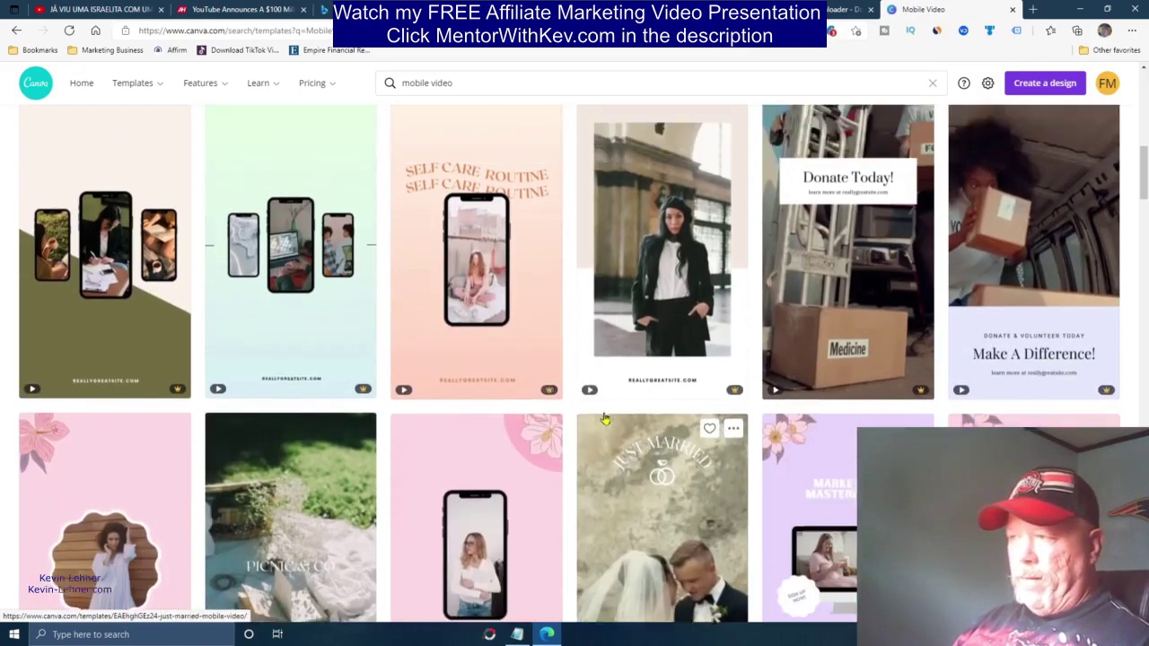
{"action": "scroll", "coordinate": [606, 419], "scroll_direction": "up", "scroll_amount": 10}
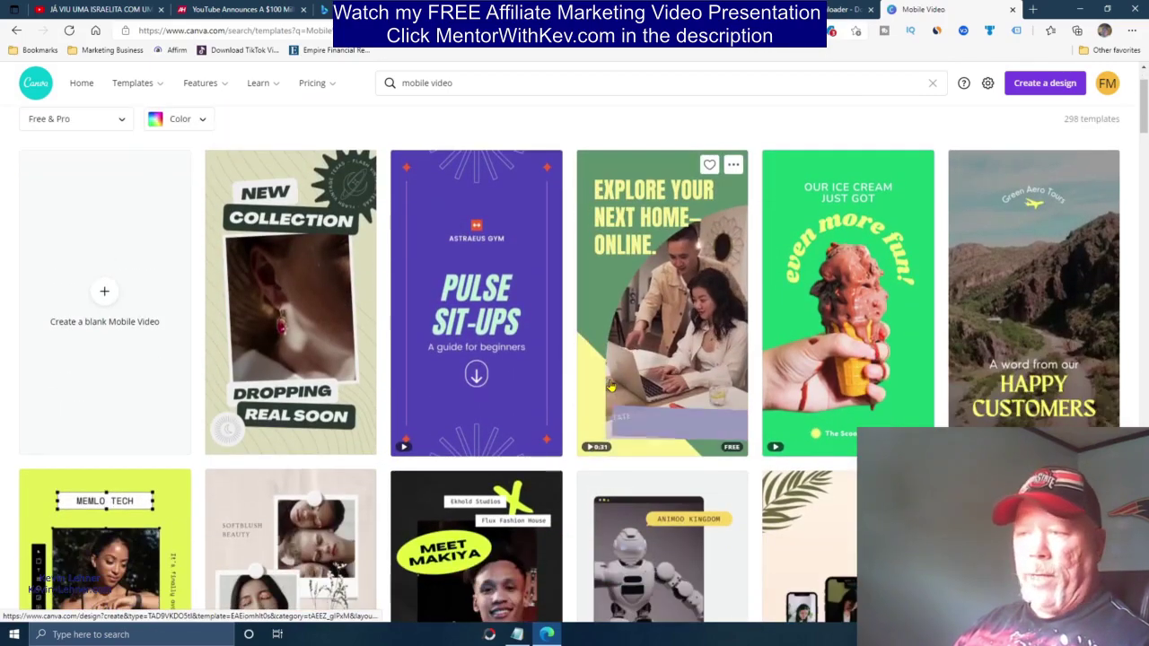
{"action": "left_click", "coordinate": [103, 292]}
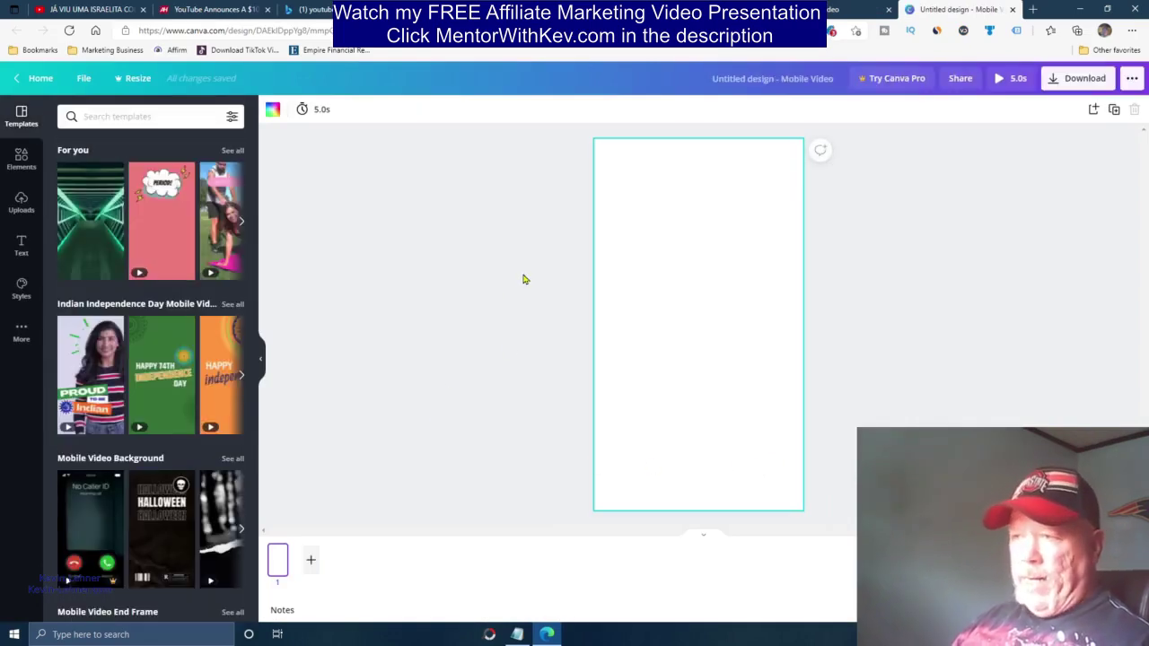
- Upload the MP4 "JÁ VIU UMA ISRAELITA COM UM CORPO FITNESS PERFEITO ASSIM" from the device's Downloads folder to the design's uploads
{"action": "left_click", "coordinate": [22, 204]}
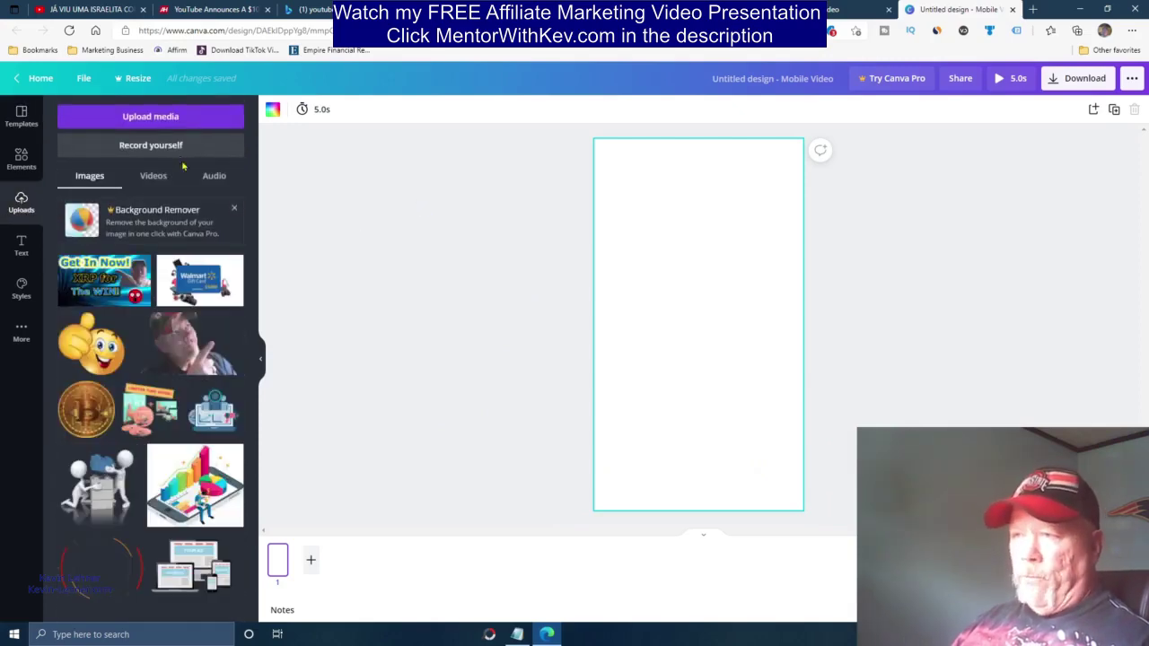
{"action": "left_click", "coordinate": [151, 117]}
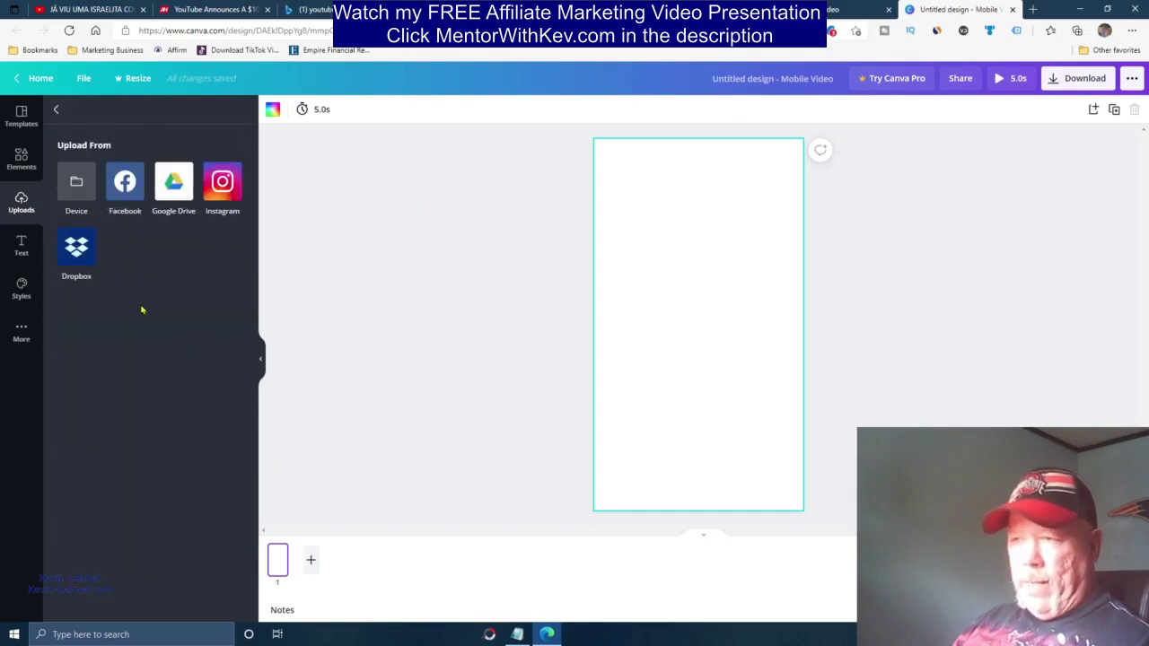
{"action": "left_click", "coordinate": [76, 182]}
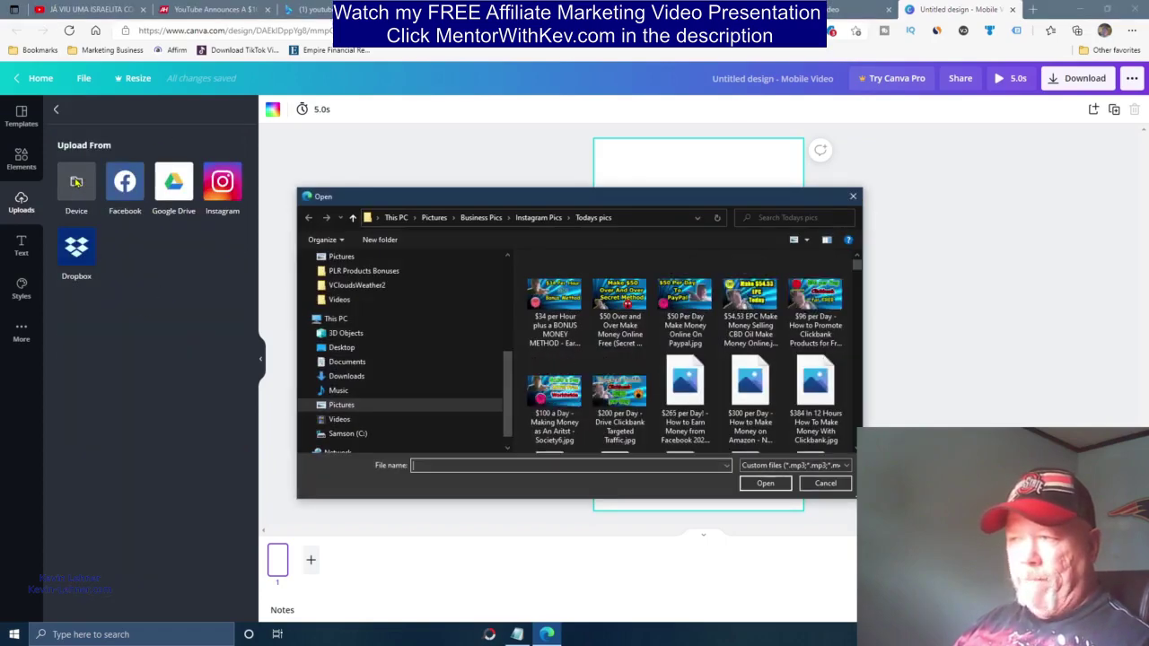
{"action": "left_click", "coordinate": [341, 376]}
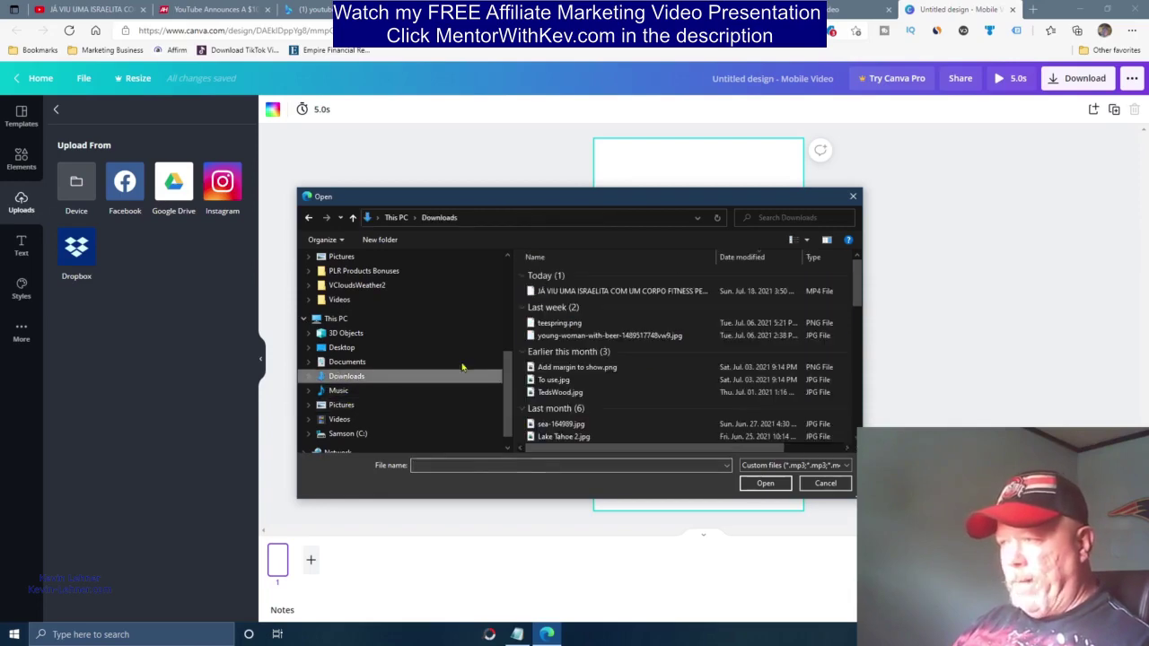
{"action": "left_click", "coordinate": [618, 293]}
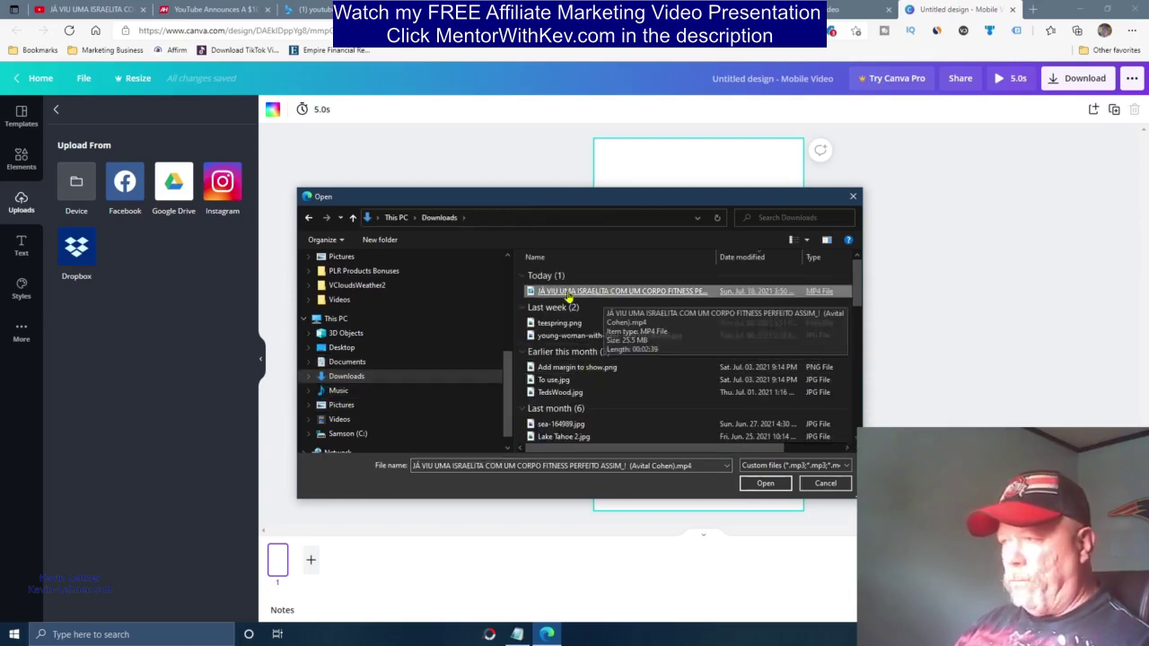
{"action": "double_click", "coordinate": [597, 292]}
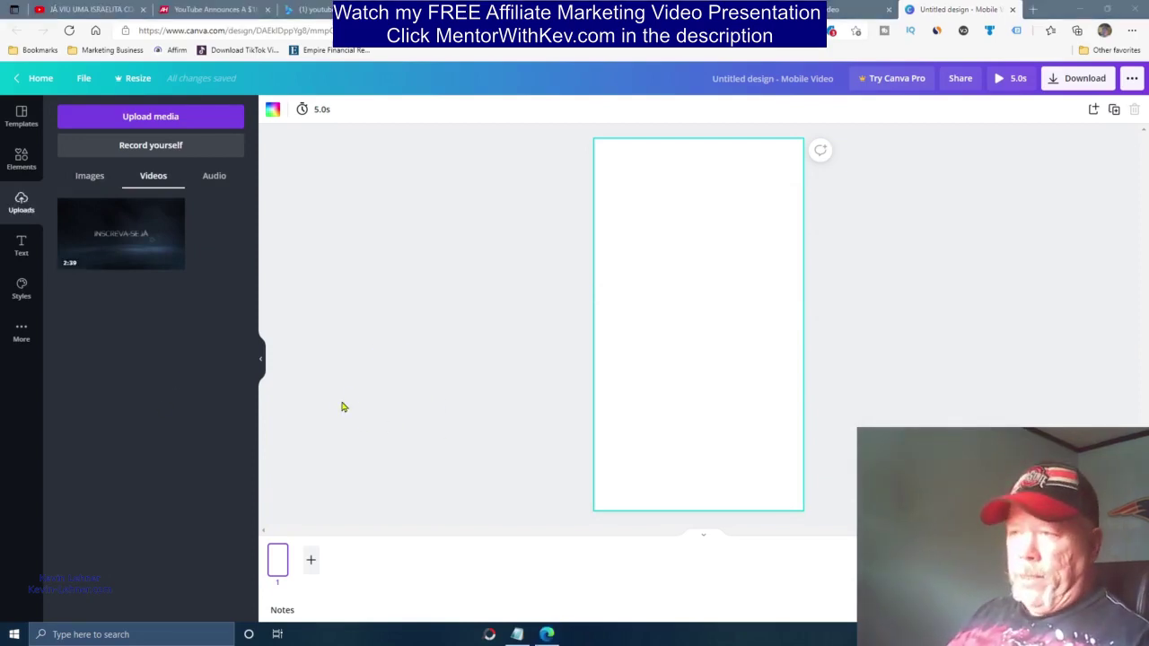
- Place the uploaded fitness video on the blank page and enlarge it until it fills the whole vertical canvas
{"action": "mouse_move", "coordinate": [122, 224]}
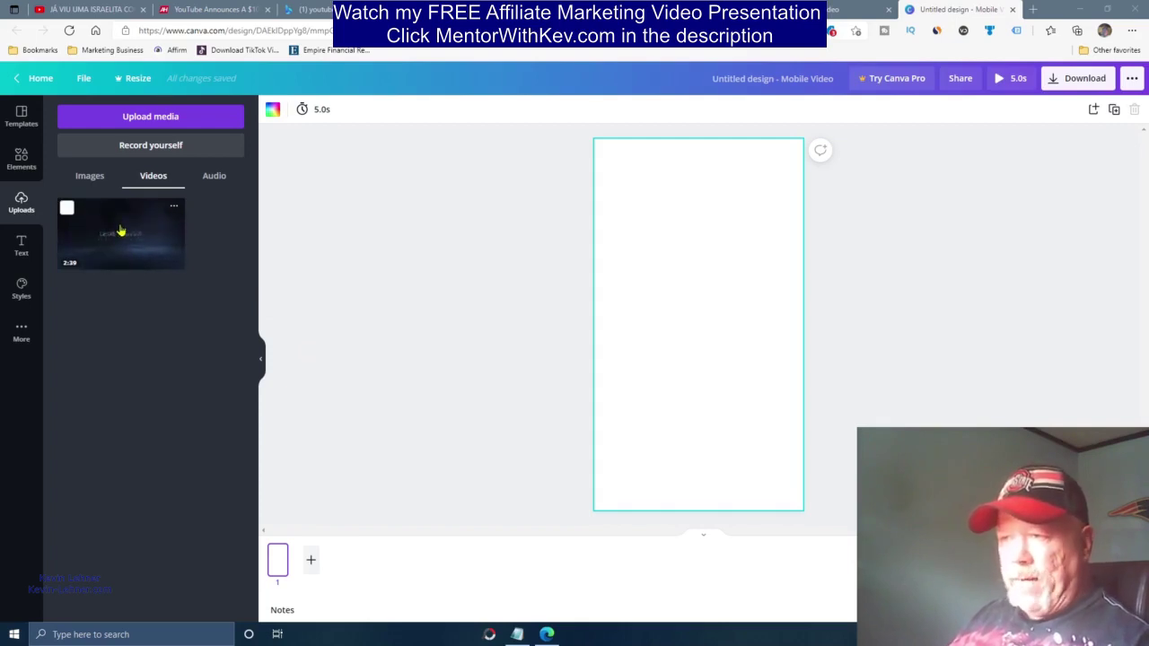
{"action": "left_click_drag", "start_coordinate": [121, 231], "coordinate": [686, 262]}
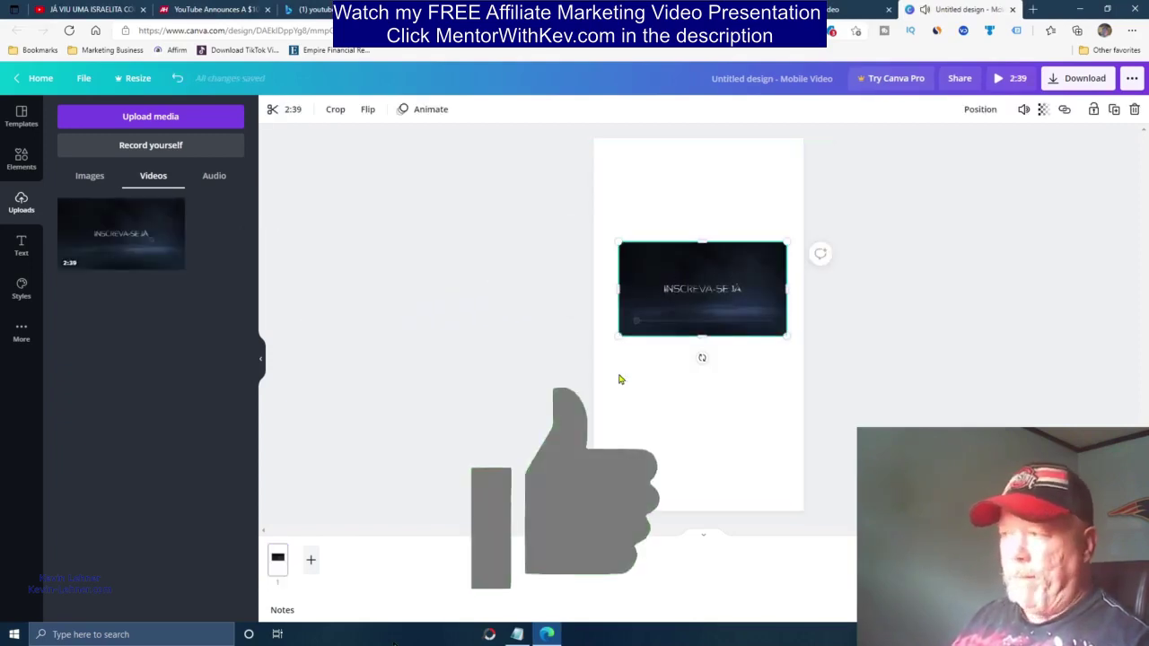
{"action": "left_click_drag", "start_coordinate": [619, 242], "coordinate": [521, 186]}
{"action": "left_click_drag", "start_coordinate": [786, 187], "coordinate": [843, 147]}
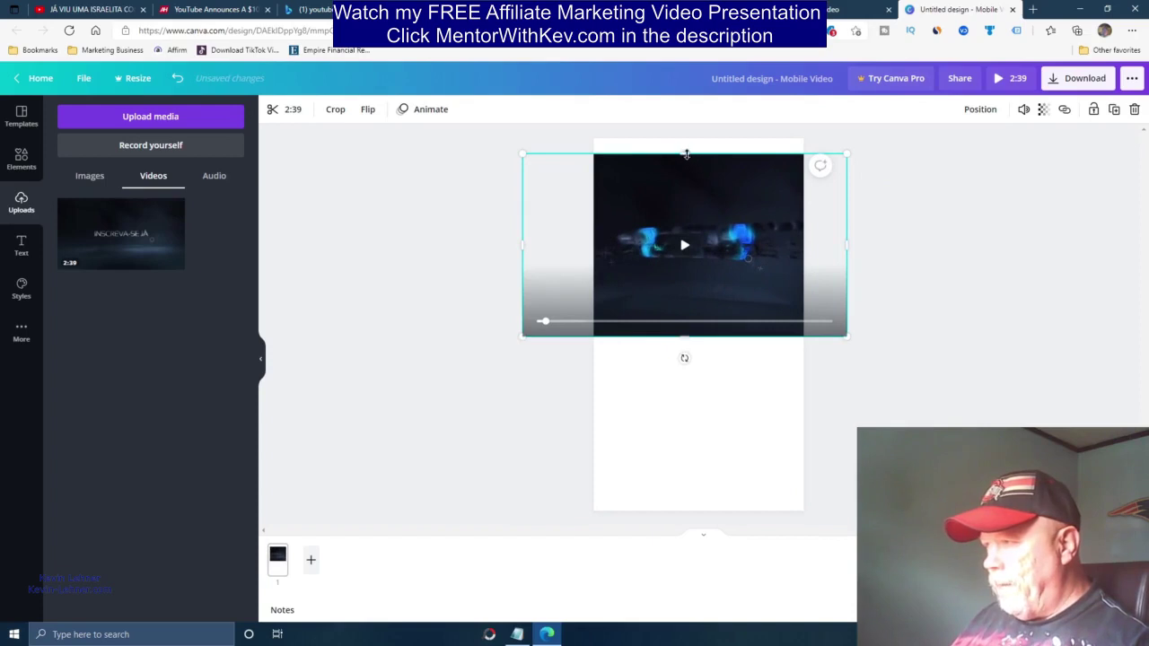
{"action": "left_click_drag", "start_coordinate": [686, 154], "coordinate": [685, 139]}
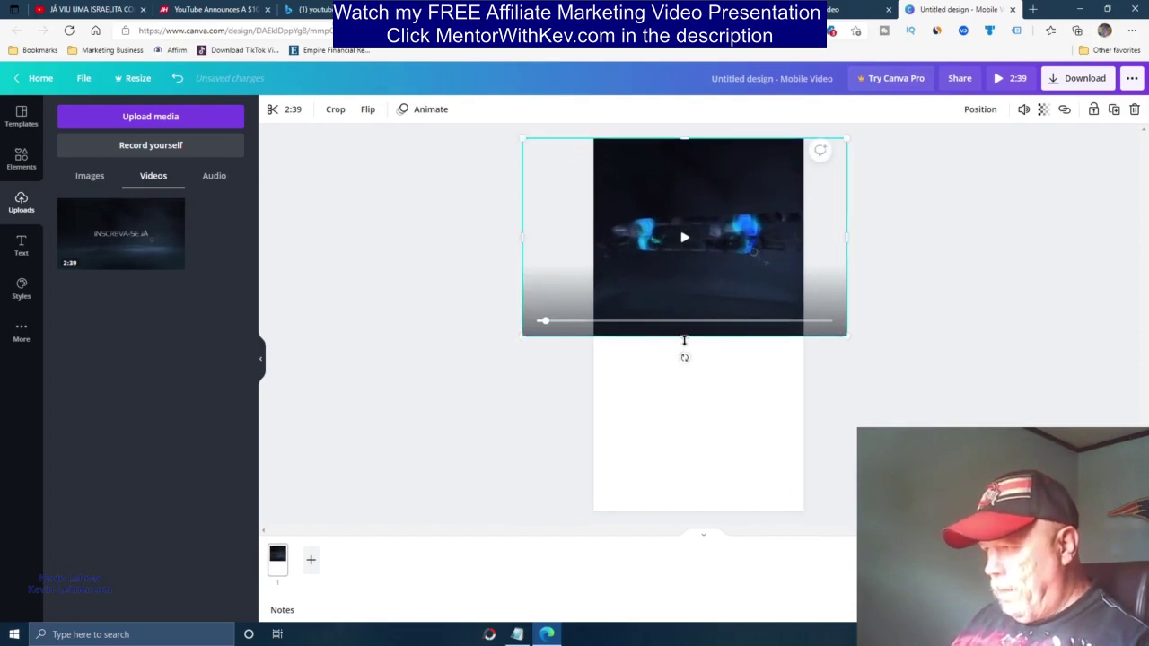
{"action": "left_click_drag", "start_coordinate": [684, 341], "coordinate": [686, 515]}
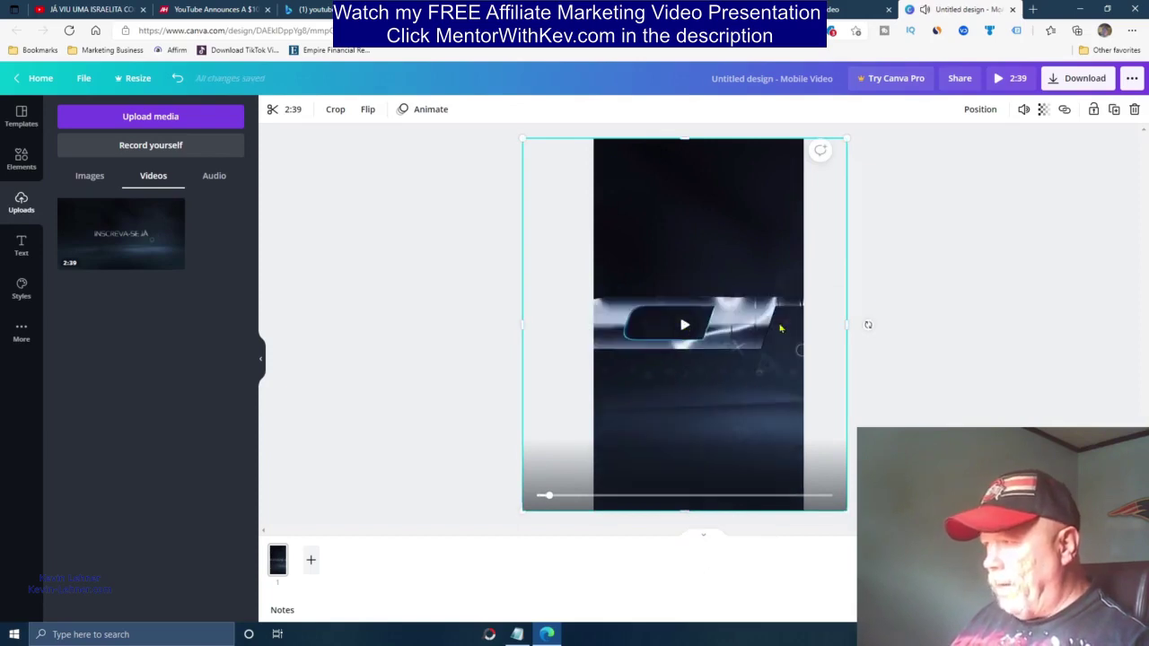
{"action": "left_click_drag", "start_coordinate": [806, 320], "coordinate": [844, 320]}
{"action": "left_click", "coordinate": [841, 324]}
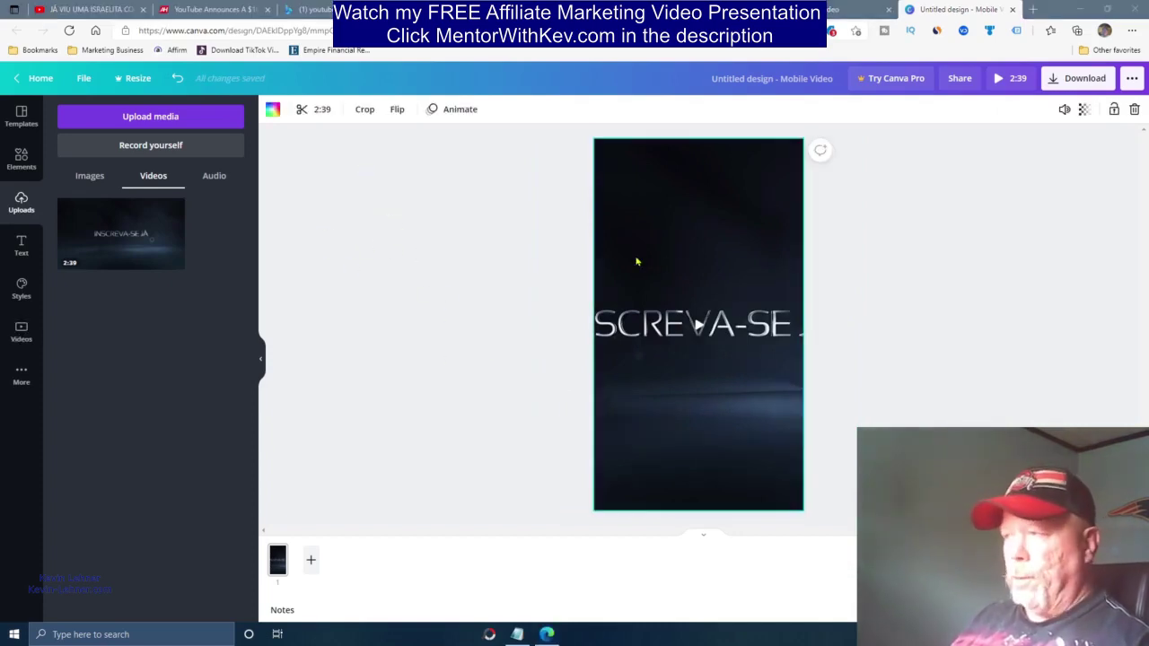
- Trim the video to start at about 25 seconds and last 23.4 seconds, and apply the trim
{"action": "left_click", "coordinate": [319, 113]}
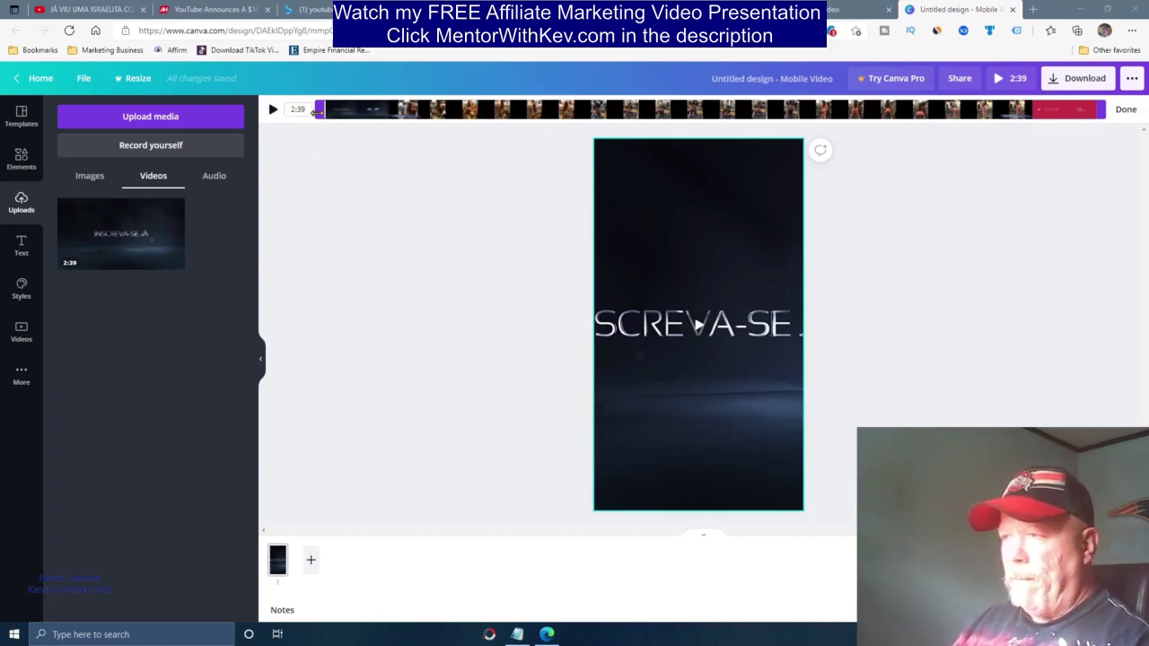
{"action": "left_click_drag", "start_coordinate": [320, 110], "coordinate": [440, 109]}
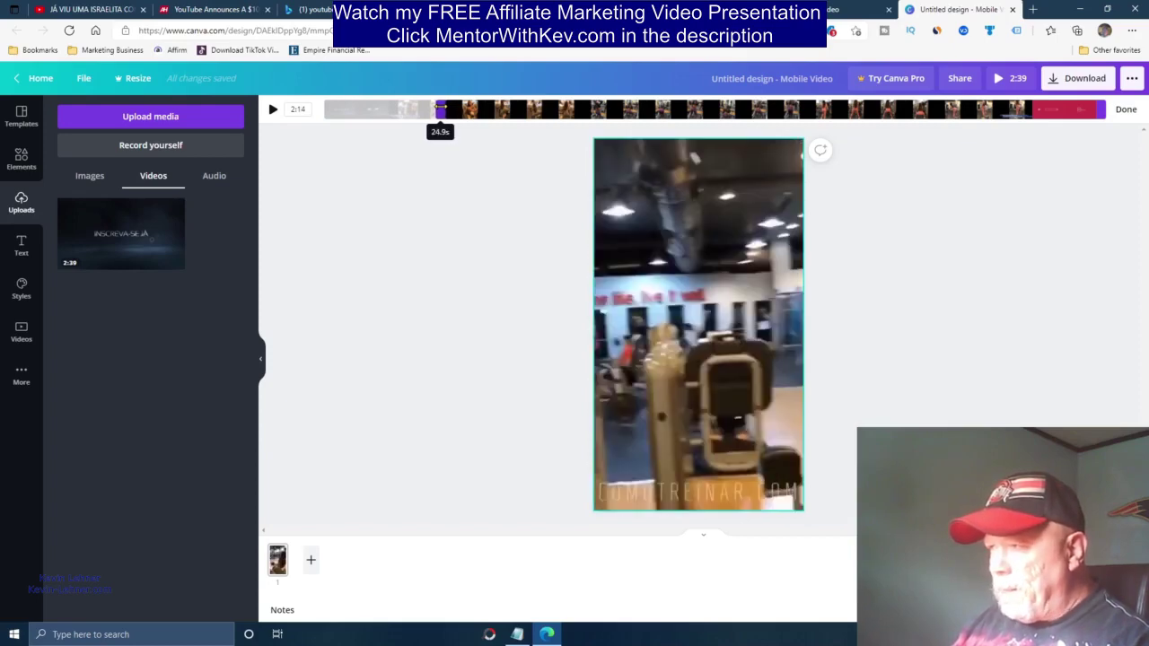
{"action": "left_click_drag", "start_coordinate": [440, 109], "coordinate": [441, 109]}
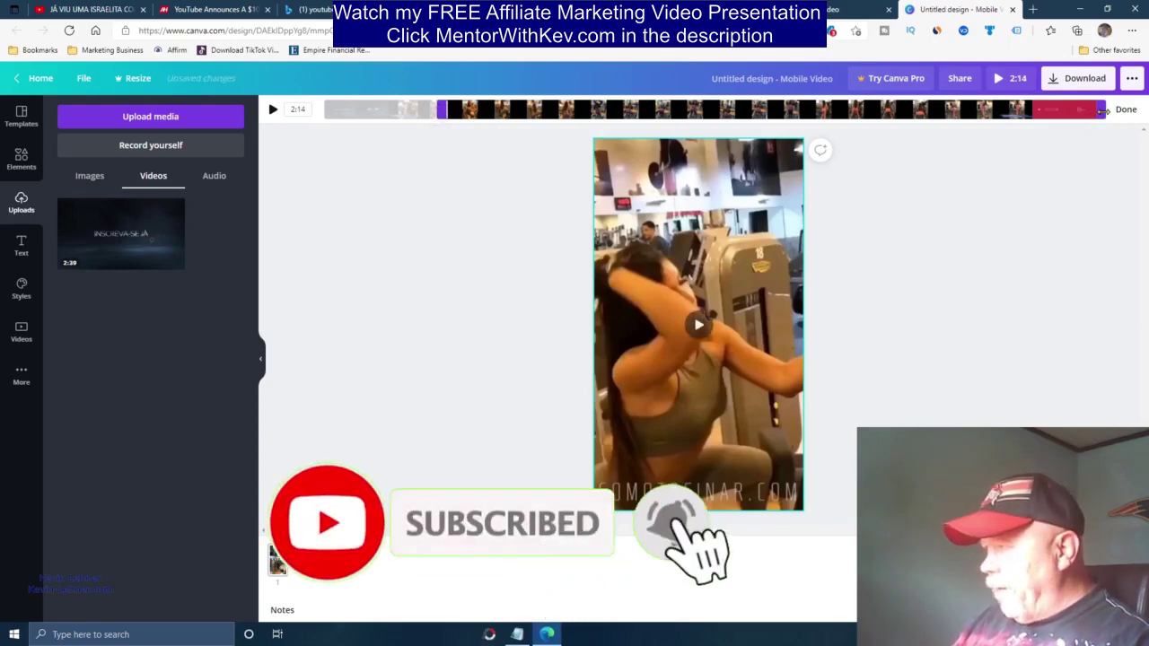
{"action": "left_click_drag", "start_coordinate": [1101, 110], "coordinate": [566, 109]}
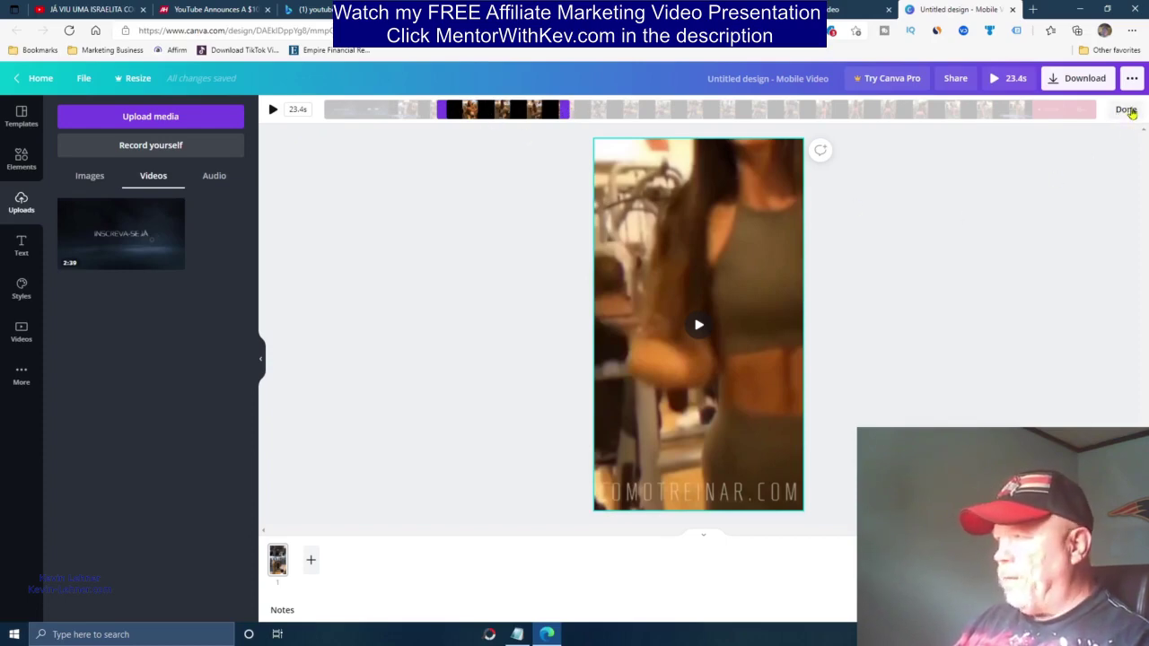
{"action": "left_click", "coordinate": [1127, 110]}
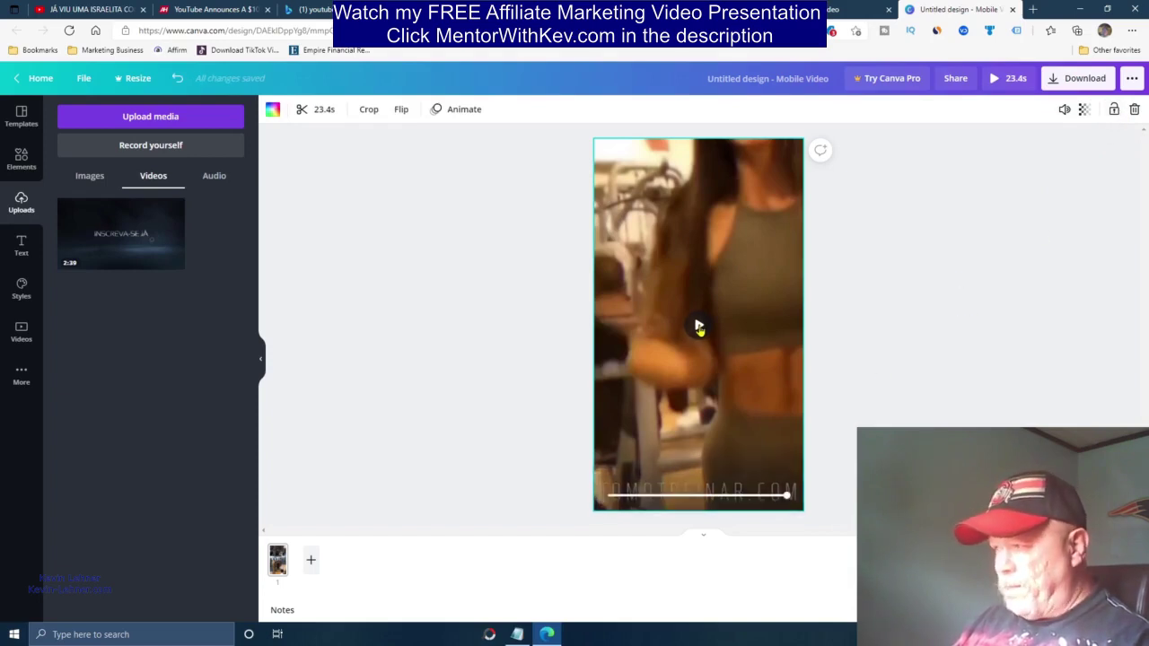
- Check the trimmed clip's playback and download the design as an MP4 video
{"action": "left_click", "coordinate": [699, 328]}
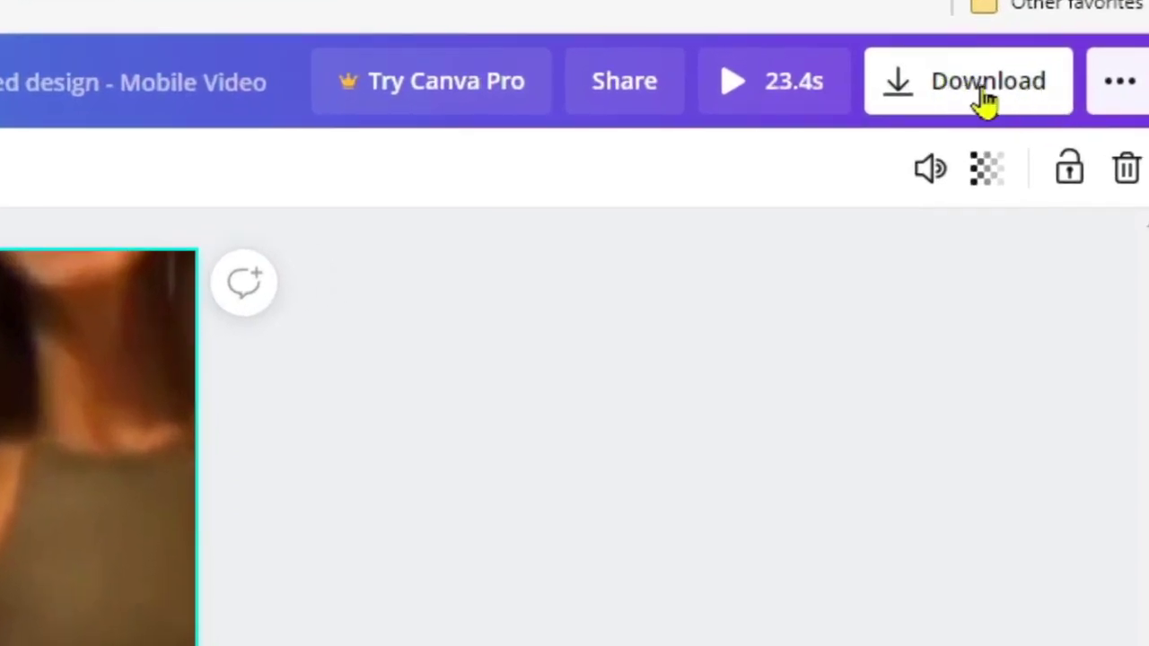
{"action": "left_click", "coordinate": [987, 101]}
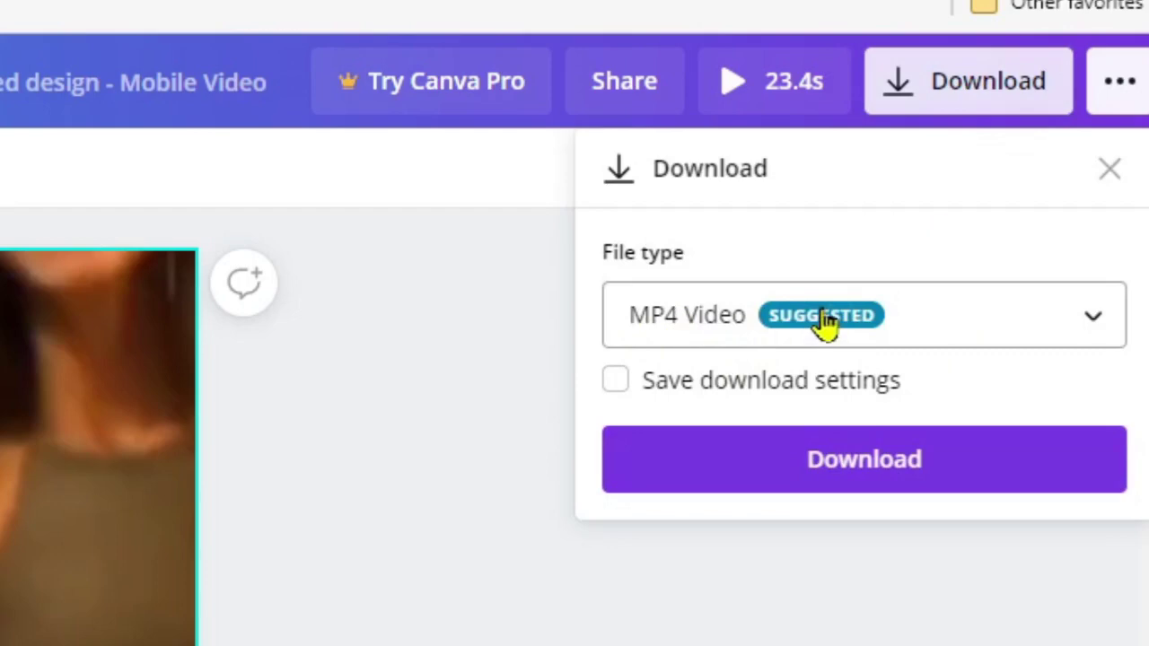
{"action": "left_click", "coordinate": [867, 464]}
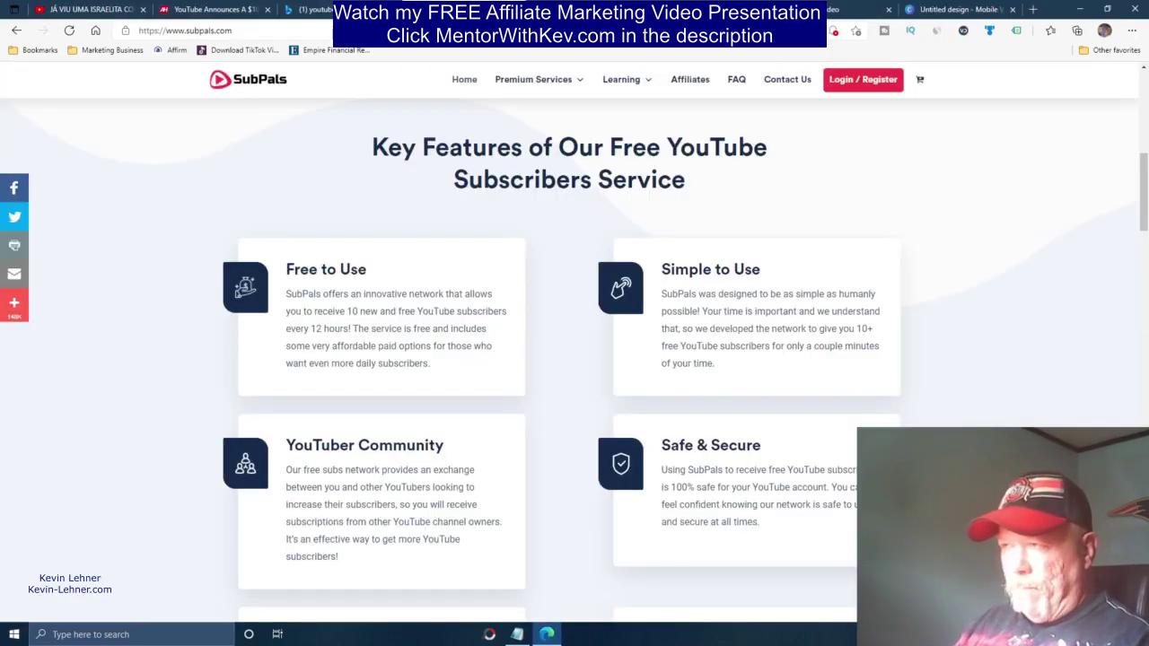
- Revisit the original fitness video's YouTube page, and return to the SubPals page on free YouTube subscribers
{"action": "left_click", "coordinate": [92, 9]}
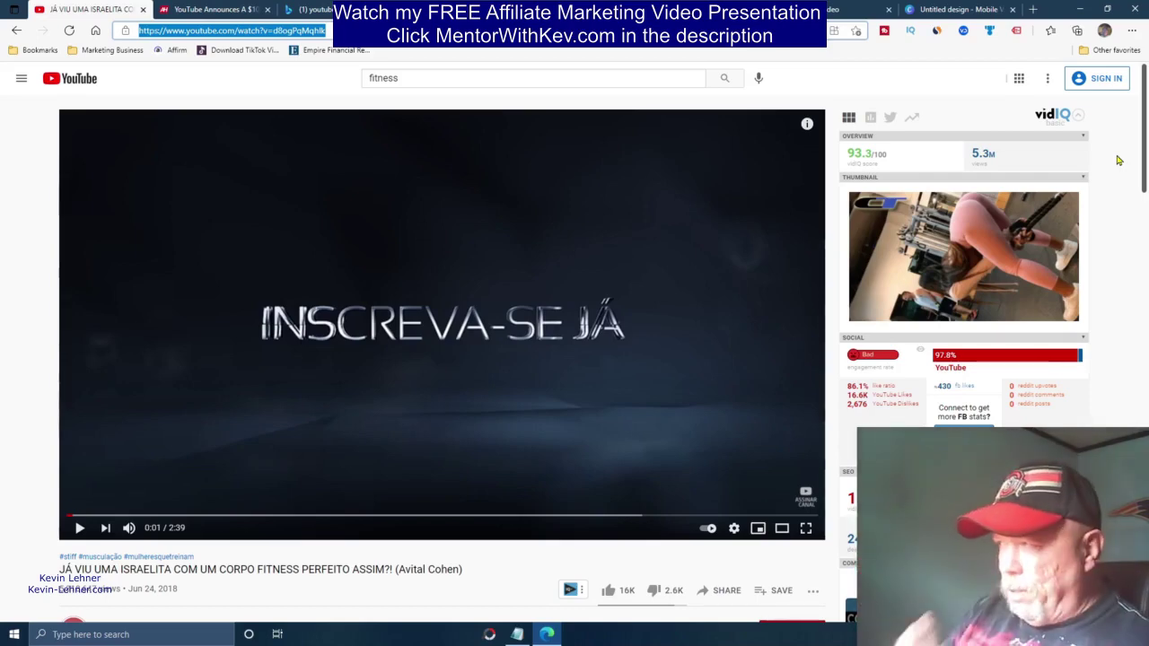
{"action": "left_click", "coordinate": [964, 8]}
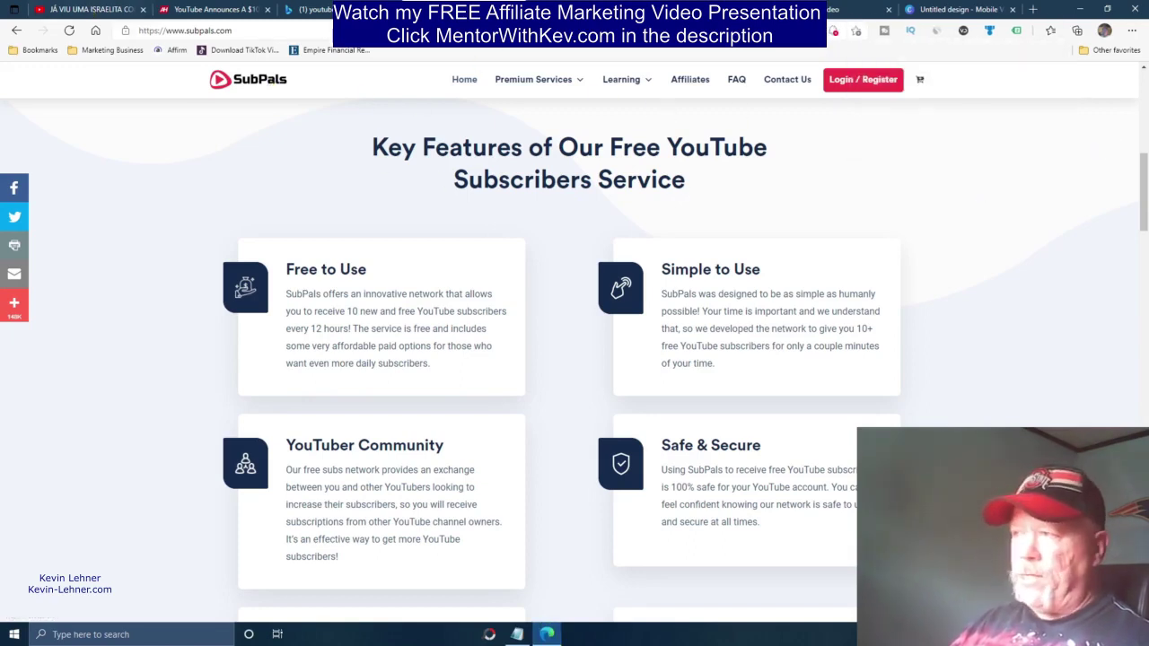
- Review the Real Woman channel's earnings and profile statistics on Social Blade, and return to the SubPals page
{"action": "left_click", "coordinate": [90, 9]}
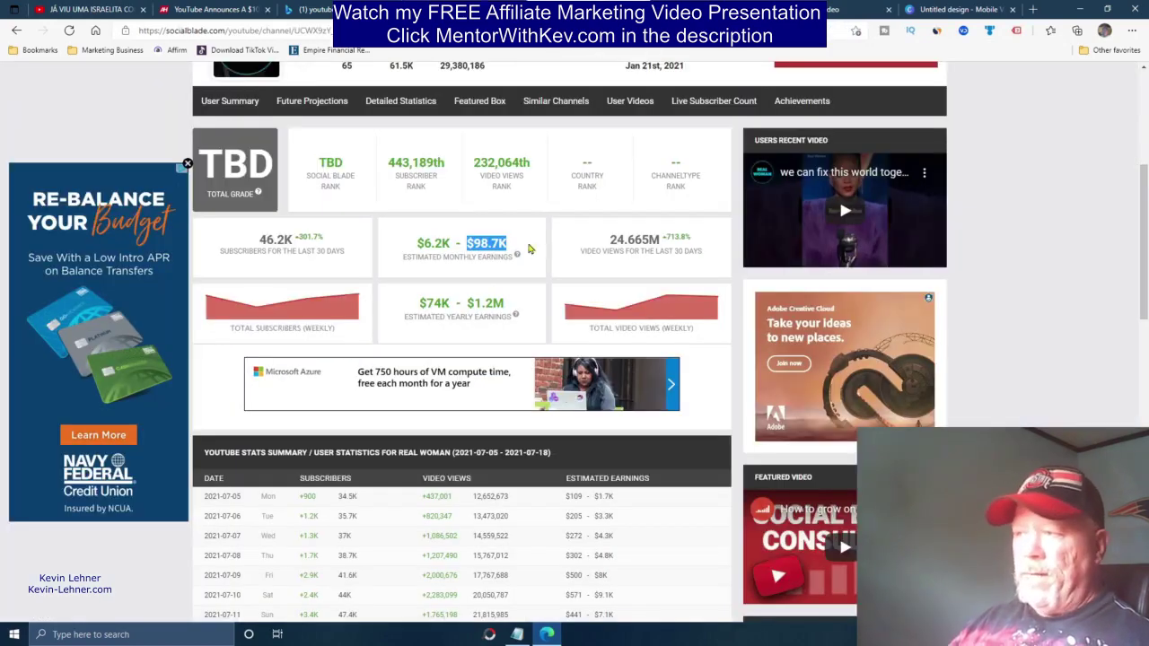
{"action": "left_click", "coordinate": [472, 209]}
{"action": "scroll", "coordinate": [381, 329], "scroll_direction": "up", "scroll_amount": 3}
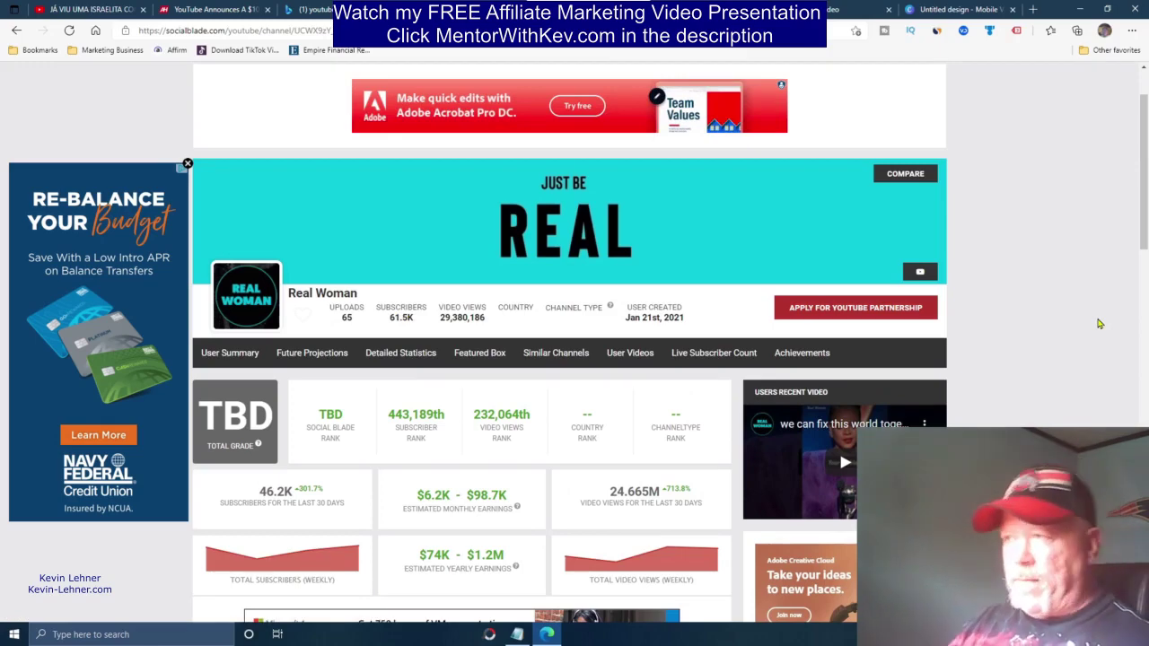
{"action": "left_click", "coordinate": [449, 10]}
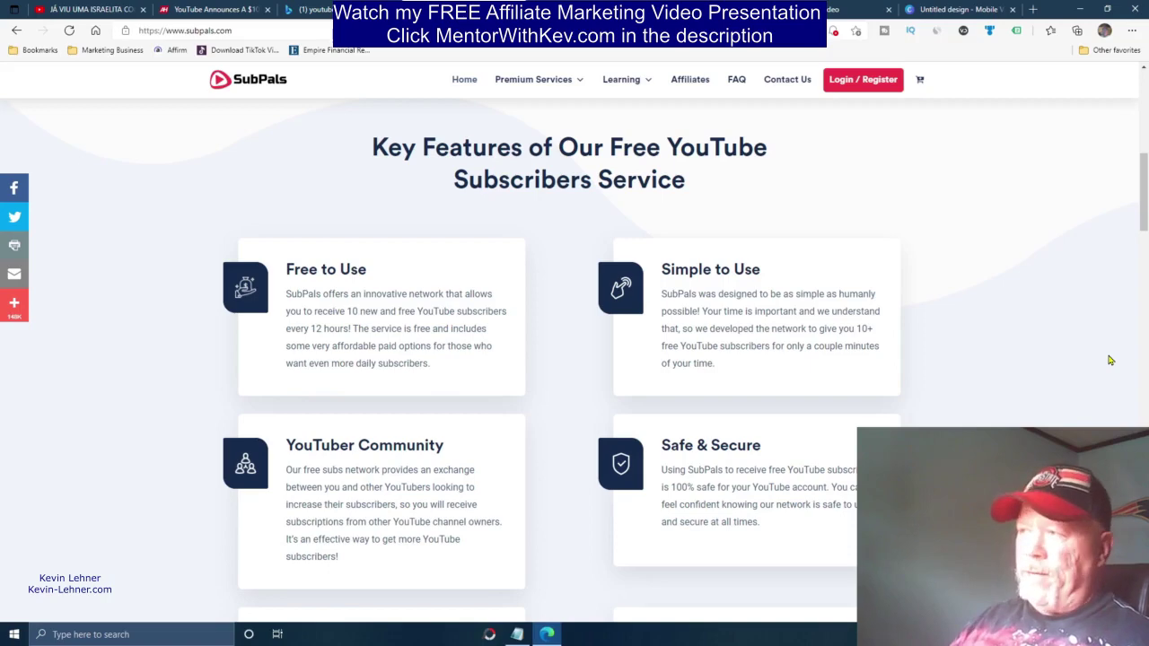
- Go back to the Real Woman channel's Social Blade page and point out its creation date in the profile header
{"action": "left_click", "coordinate": [583, 10]}
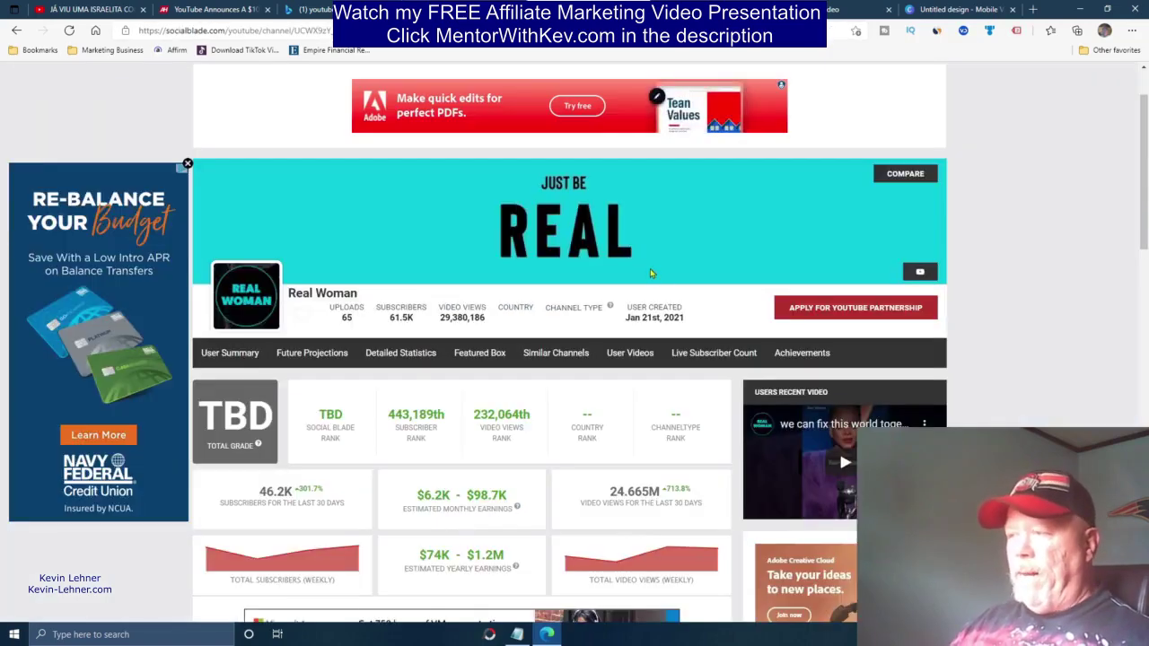
{"action": "scroll", "coordinate": [651, 269], "scroll_direction": "down", "scroll_amount": 2}
{"action": "scroll", "coordinate": [654, 269], "scroll_direction": "down", "scroll_amount": 1}
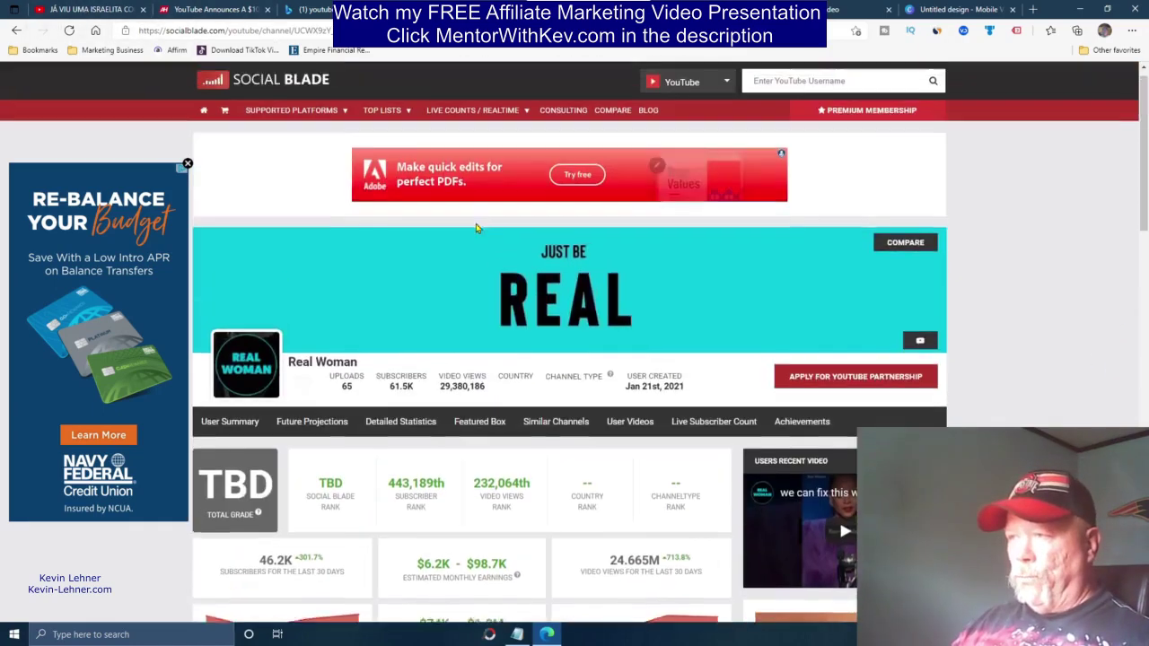
{"action": "scroll", "coordinate": [473, 316], "scroll_direction": "up", "scroll_amount": 5}
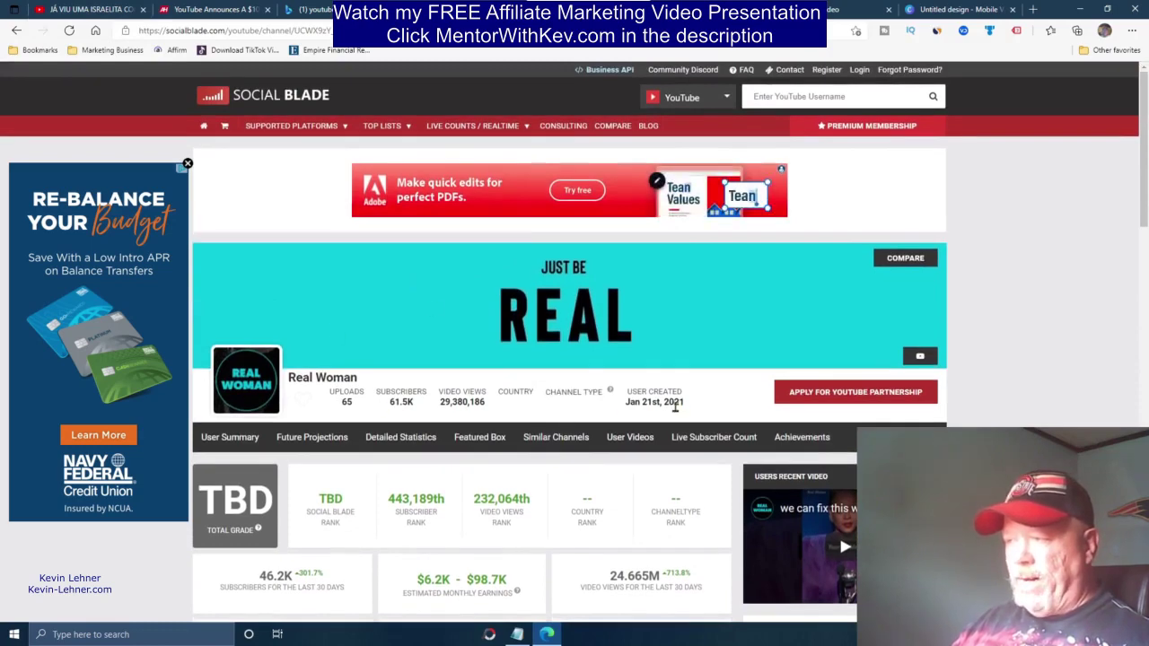
{"action": "left_click_drag", "start_coordinate": [626, 407], "coordinate": [689, 407]}
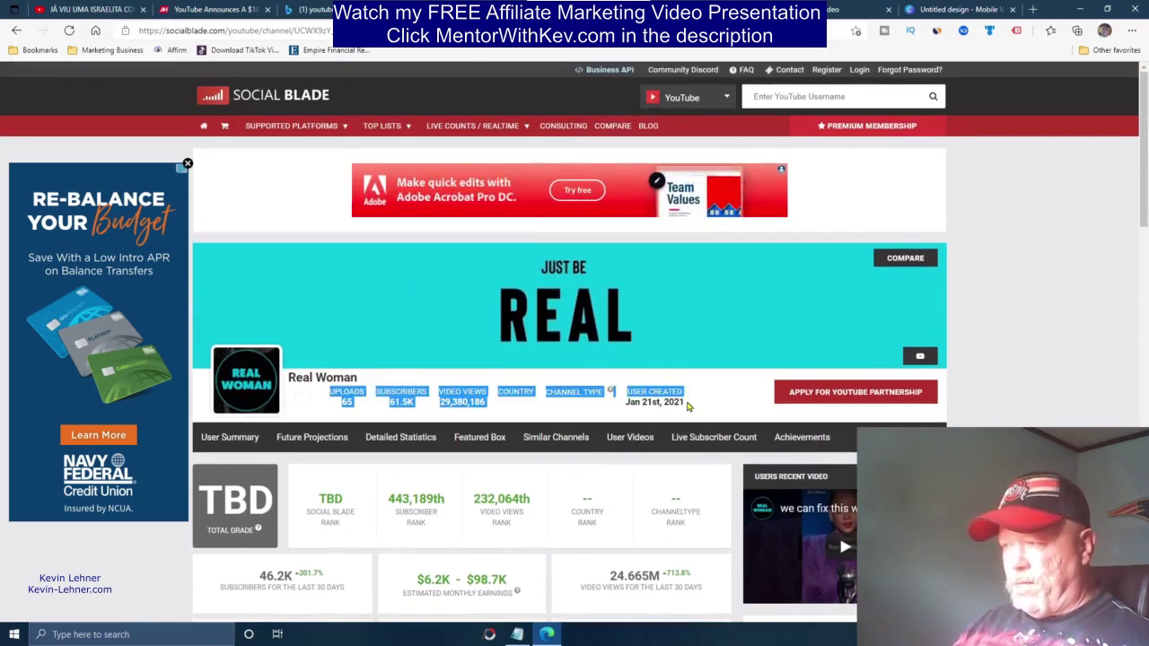
{"action": "left_click", "coordinate": [691, 412]}
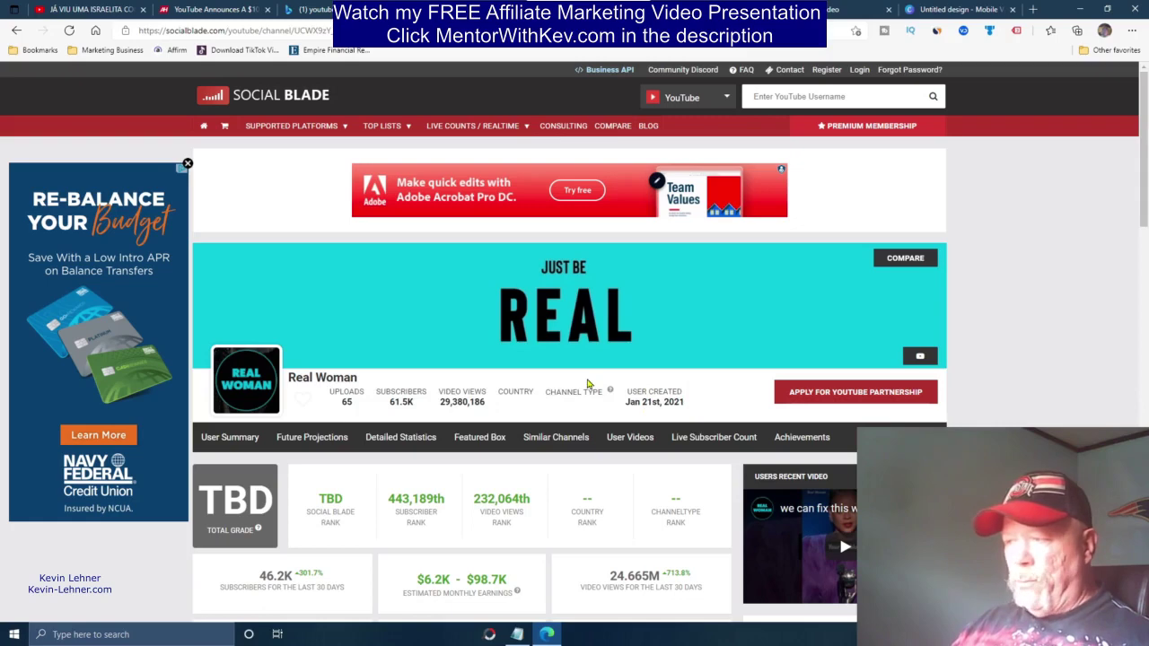
- Highlight the upper figure of the channel's estimated monthly earnings and bring the daily statistics summary into view
{"action": "scroll", "coordinate": [321, 406], "scroll_direction": "down", "scroll_amount": 1}
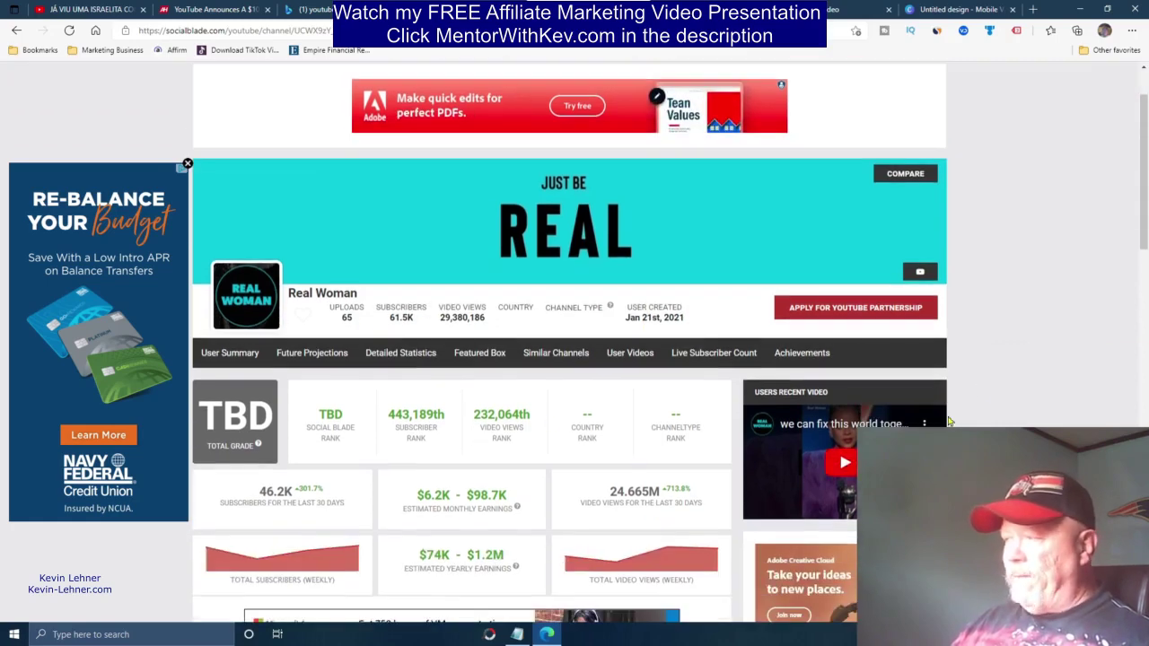
{"action": "scroll", "coordinate": [1034, 390], "scroll_direction": "down", "scroll_amount": 1}
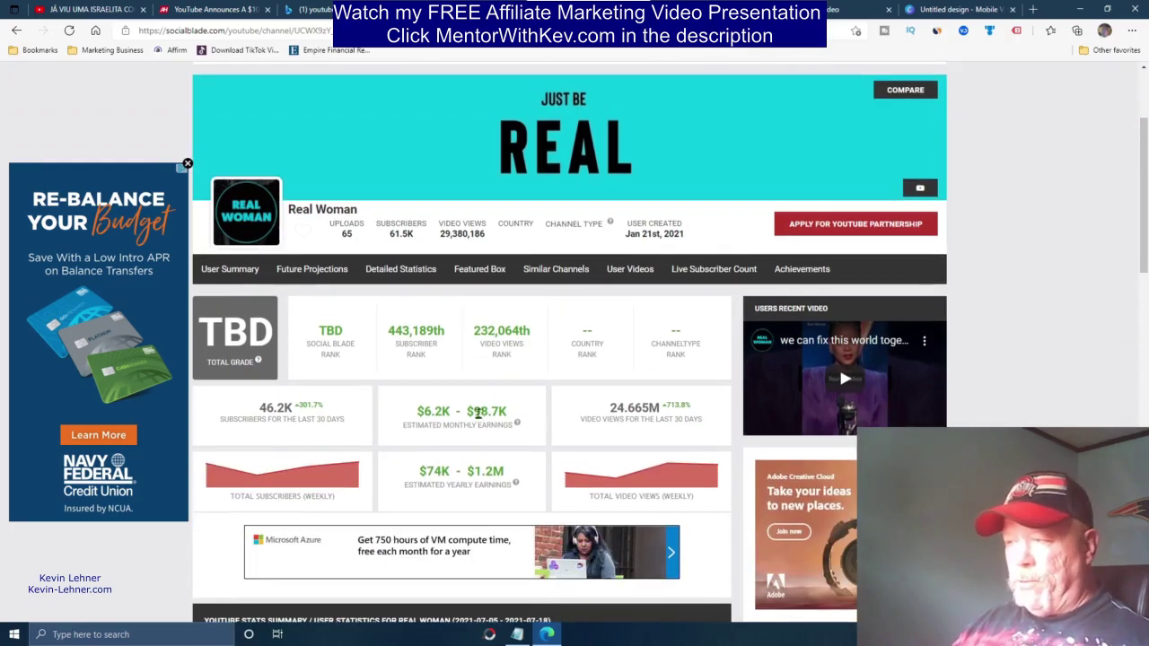
{"action": "left_click_drag", "start_coordinate": [464, 411], "coordinate": [508, 411]}
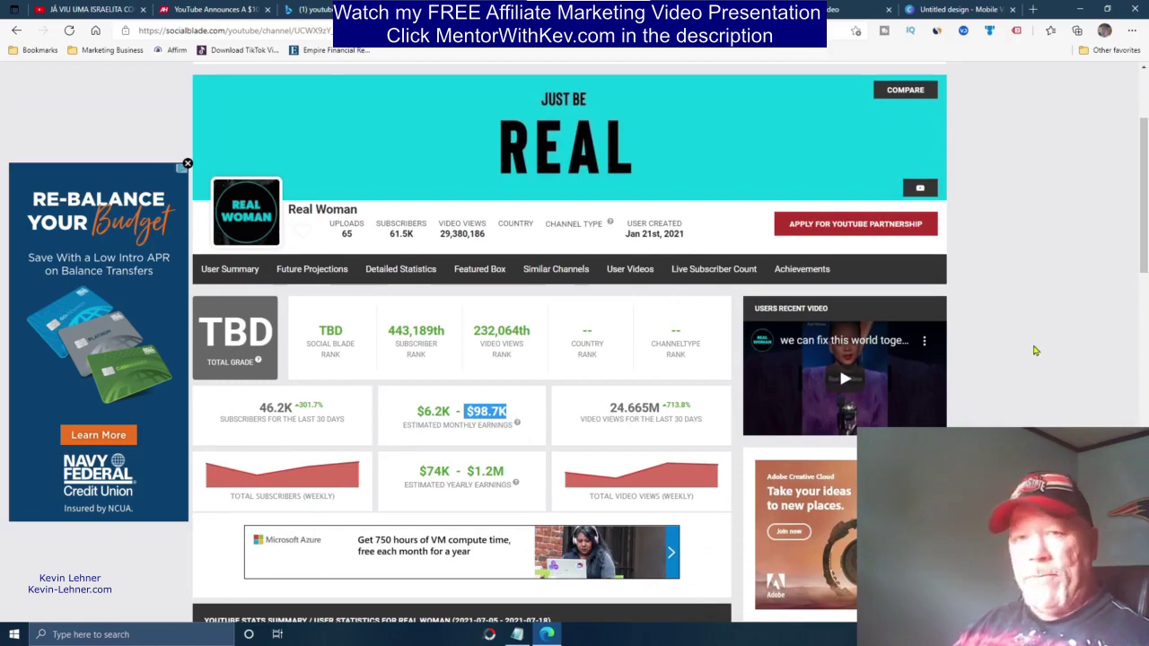
{"action": "scroll", "coordinate": [1034, 351], "scroll_direction": "down", "scroll_amount": 2}
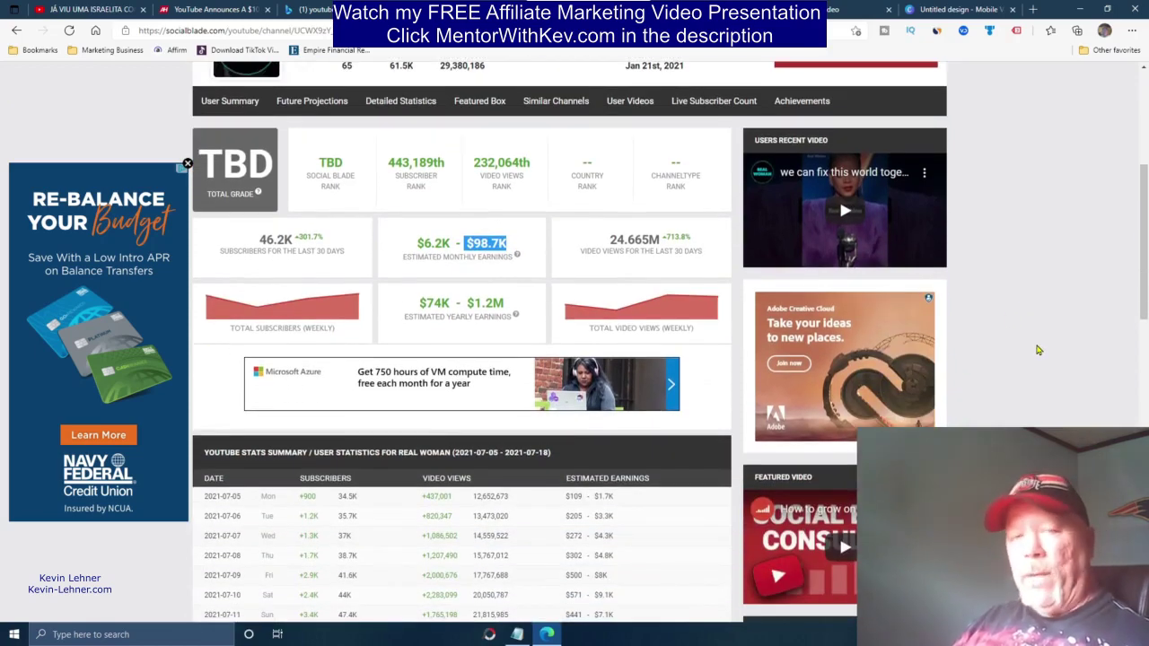